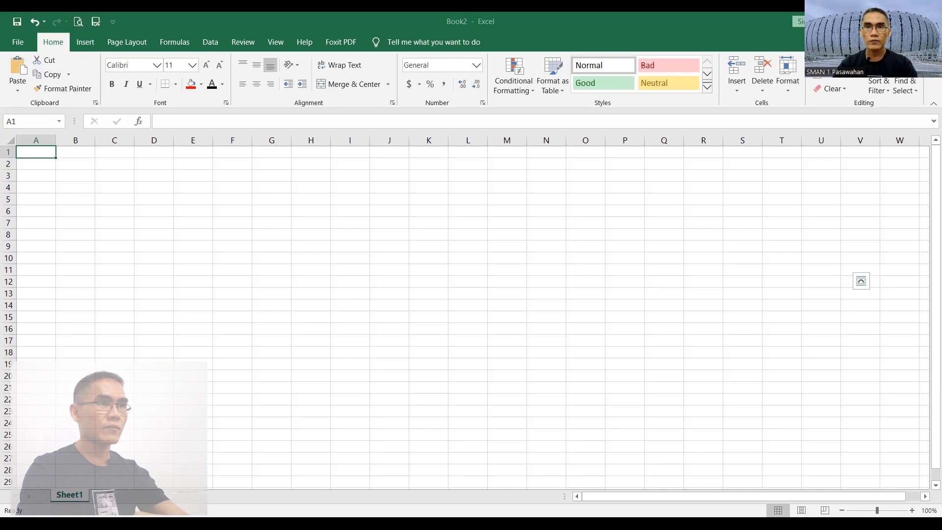
{"action": "scroll", "coordinate": [305, 259], "scroll_direction": "up", "scroll_amount": 4, "text": "ctrl"}
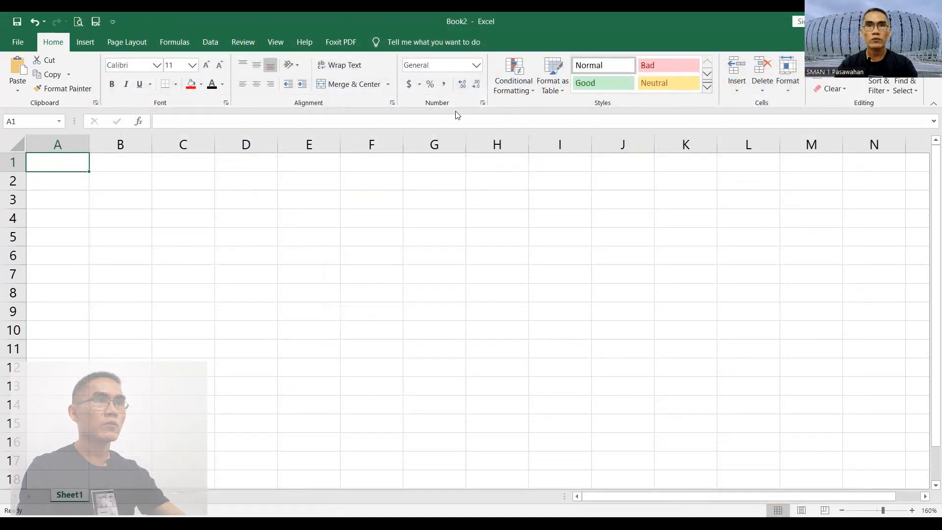
{"action": "left_click", "coordinate": [22, 40]}
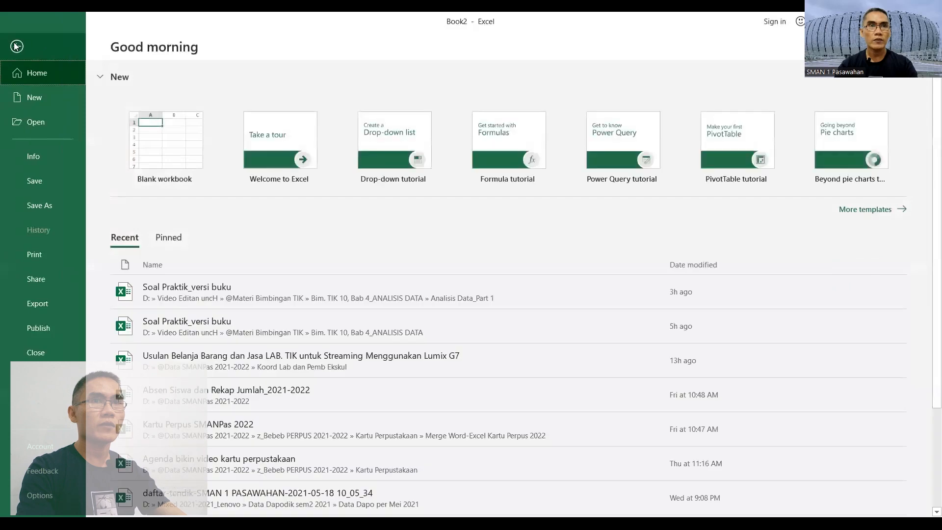
{"action": "key", "text": "Escape"}
{"action": "left_click", "coordinate": [85, 41]}
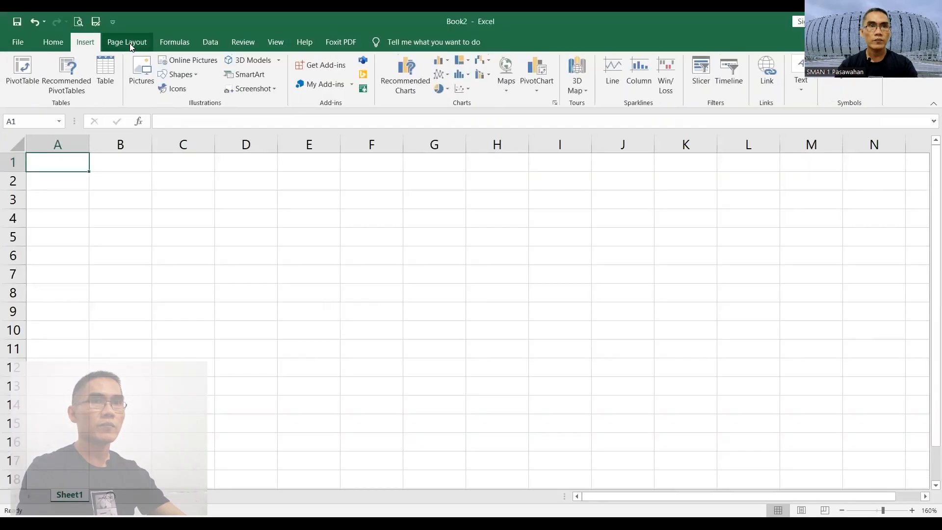
{"action": "left_click", "coordinate": [129, 43]}
{"action": "left_click", "coordinate": [61, 40]}
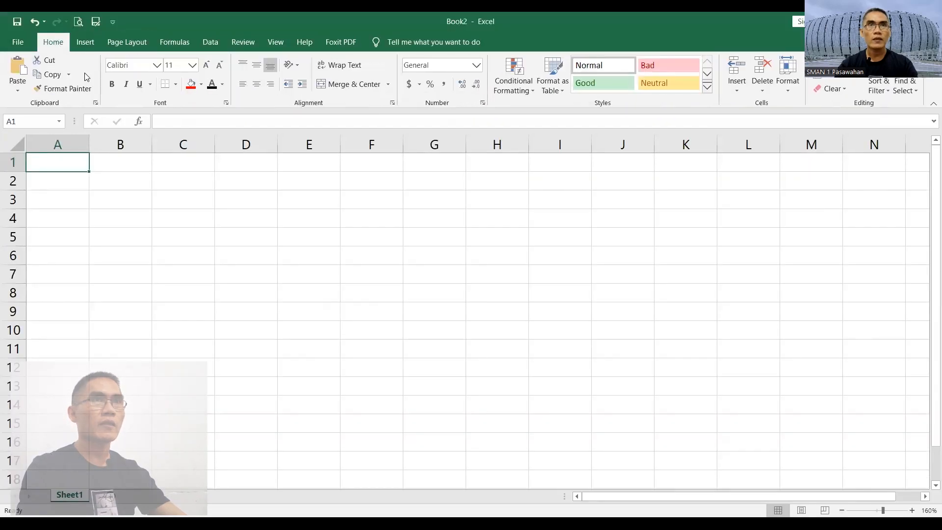
Select columns A to D, rows 1 to 3, cell B3 and the range B3:E6 in turn to examine the sheet's structure
{"action": "left_click", "coordinate": [70, 143]}
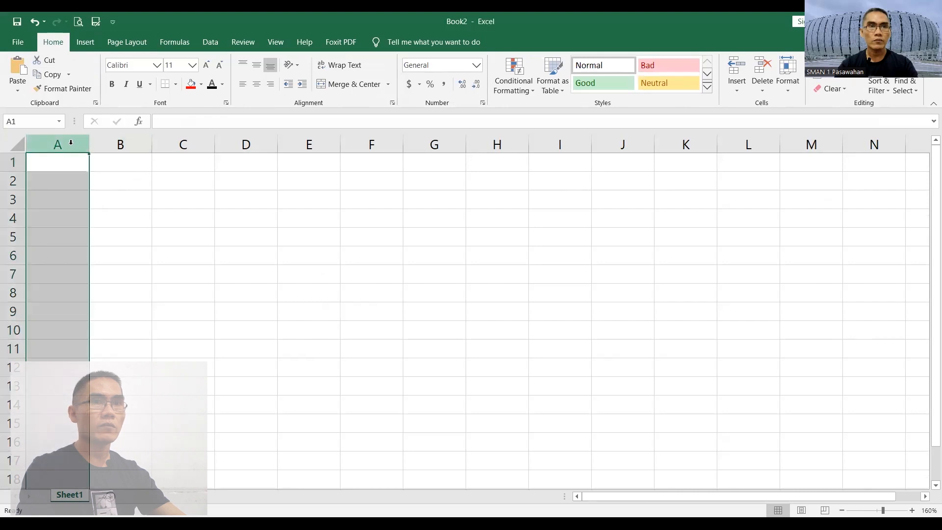
{"action": "left_click", "coordinate": [108, 142]}
{"action": "left_click", "coordinate": [159, 143]}
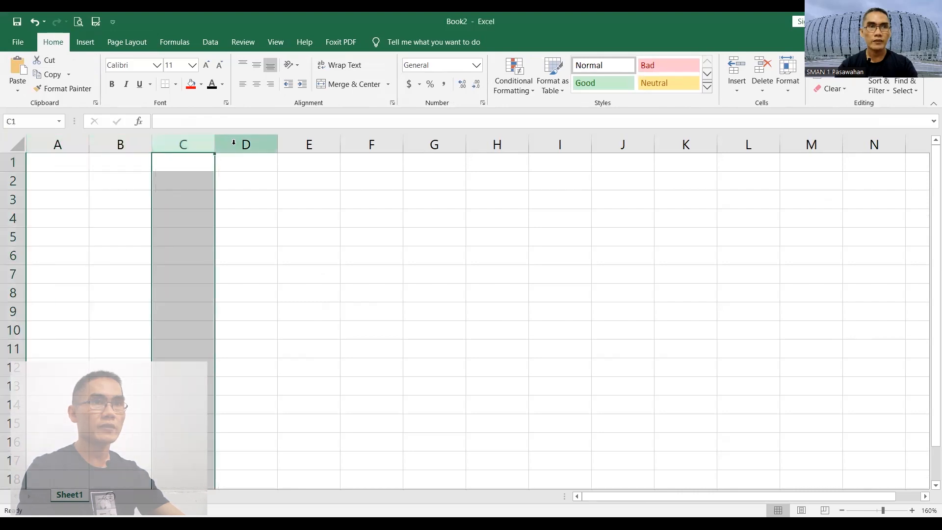
{"action": "left_click", "coordinate": [232, 143]}
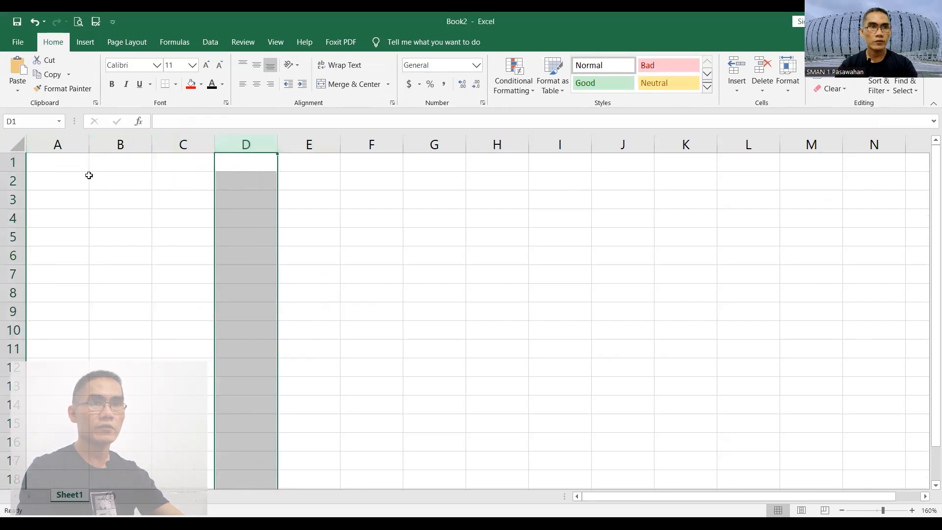
{"action": "left_click", "coordinate": [13, 162]}
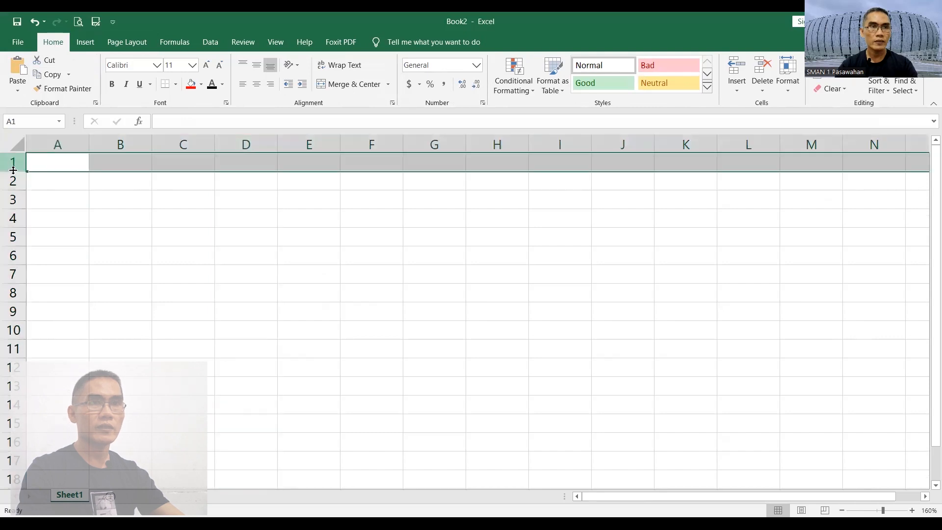
{"action": "left_click", "coordinate": [14, 181]}
{"action": "left_click", "coordinate": [13, 200]}
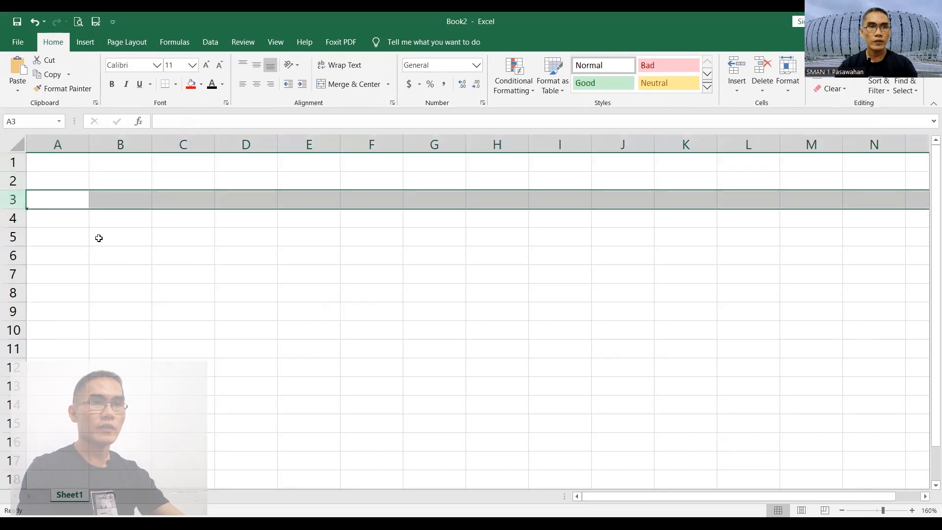
{"action": "left_click", "coordinate": [116, 197]}
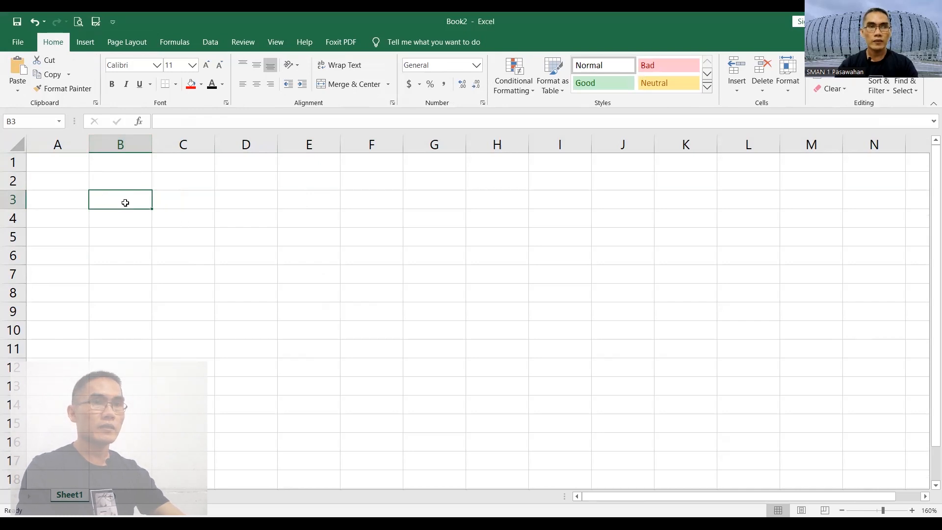
{"action": "left_click_drag", "start_coordinate": [128, 238], "coordinate": [296, 256]}
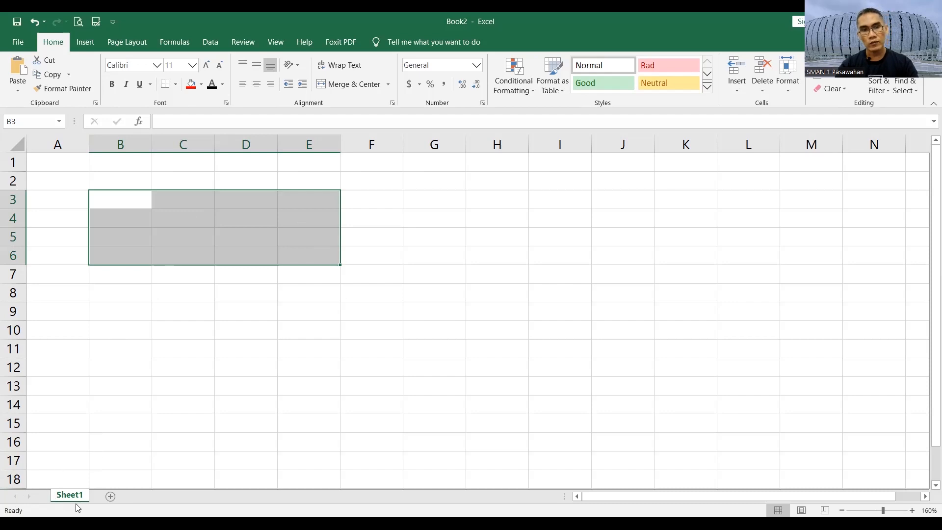
Add two worksheets after Sheet1 and delete both of them again
{"action": "left_click", "coordinate": [111, 497]}
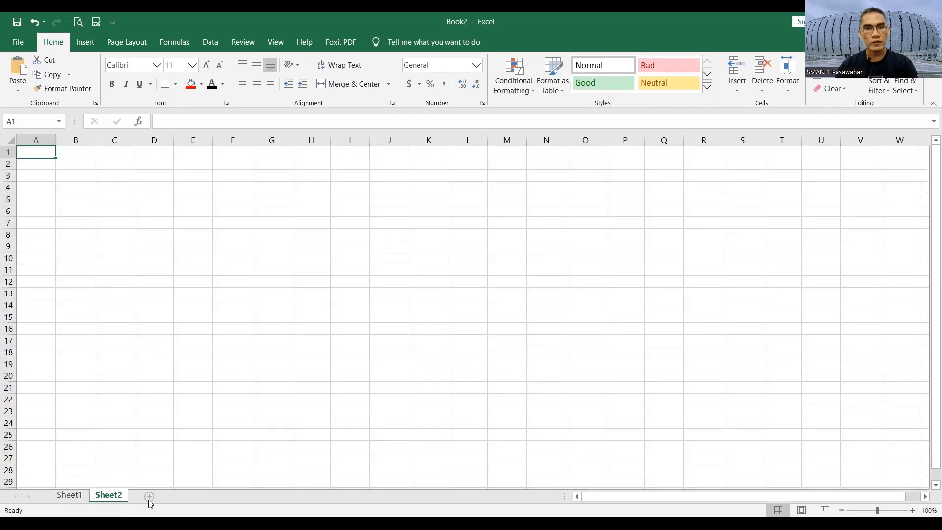
{"action": "left_click", "coordinate": [149, 496]}
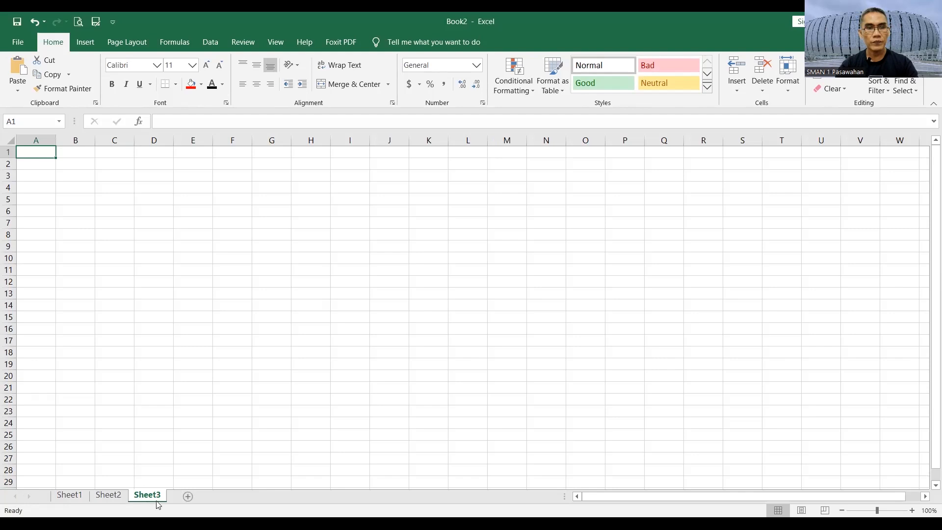
{"action": "right_click", "coordinate": [151, 497]}
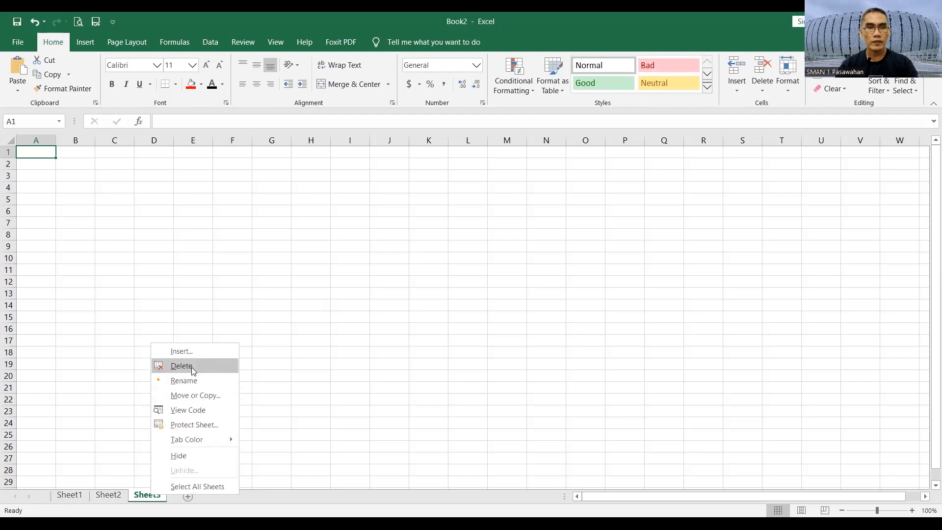
{"action": "left_click", "coordinate": [183, 367]}
{"action": "right_click", "coordinate": [114, 497]}
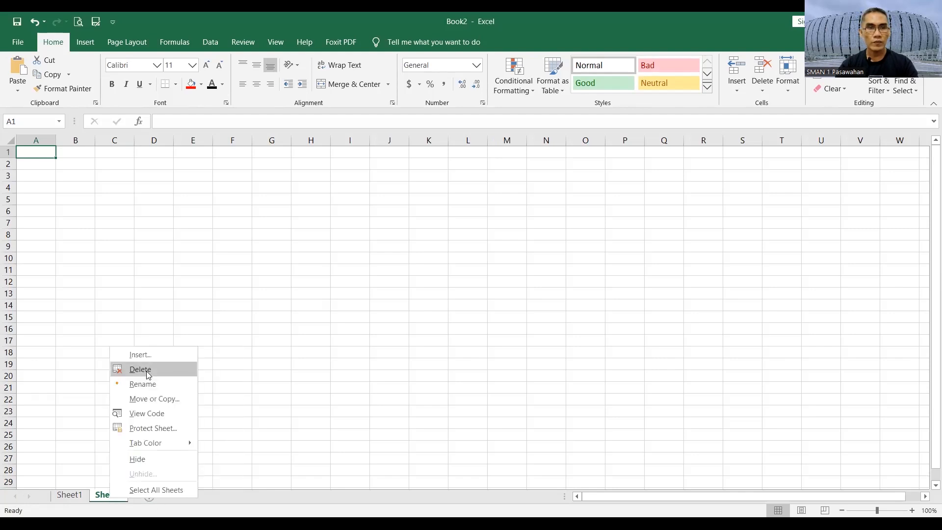
{"action": "left_click", "coordinate": [142, 369]}
{"action": "left_click", "coordinate": [107, 361]}
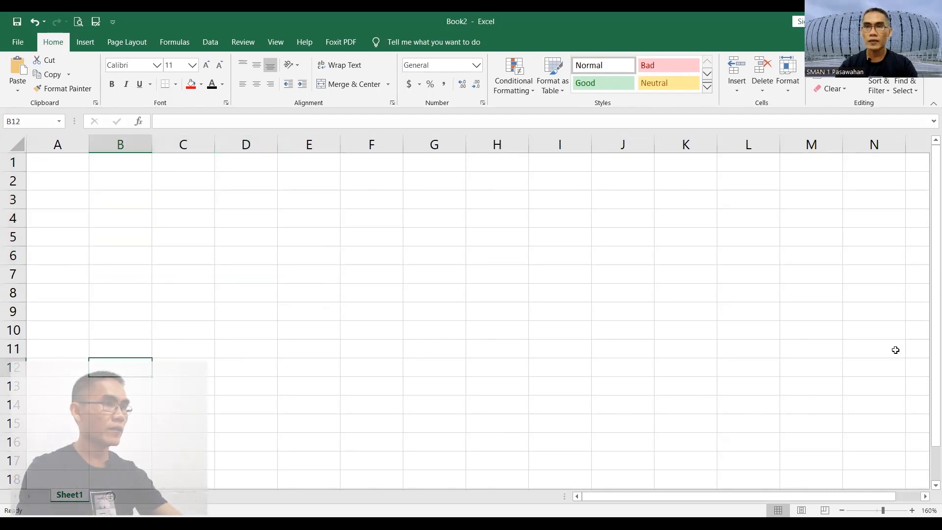
{"action": "mouse_move", "coordinate": [929, 291]}
{"action": "left_mouse_down"}
{"action": "mouse_move", "coordinate": [929, 279]}
{"action": "mouse_move", "coordinate": [929, 351]}
{"action": "mouse_move", "coordinate": [929, 277]}
{"action": "left_mouse_up"}
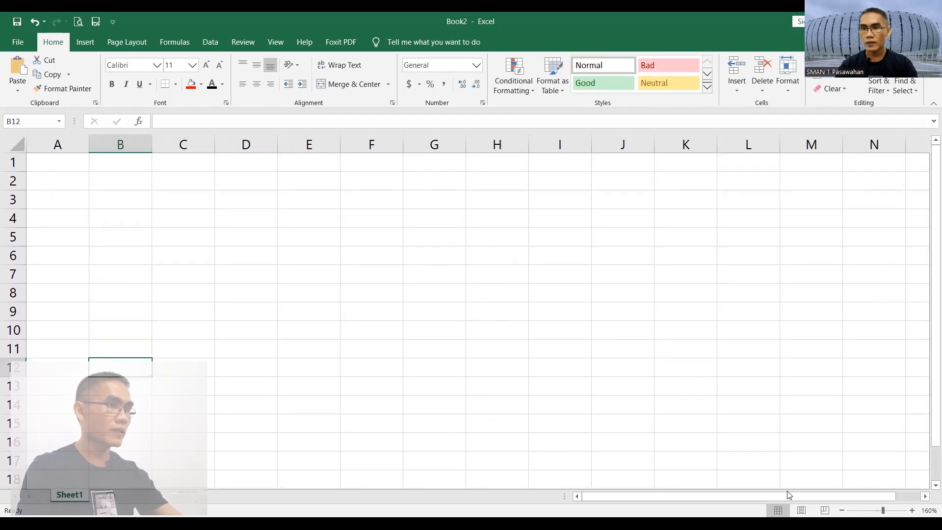
{"action": "left_click_drag", "start_coordinate": [781, 493], "coordinate": [752, 496]}
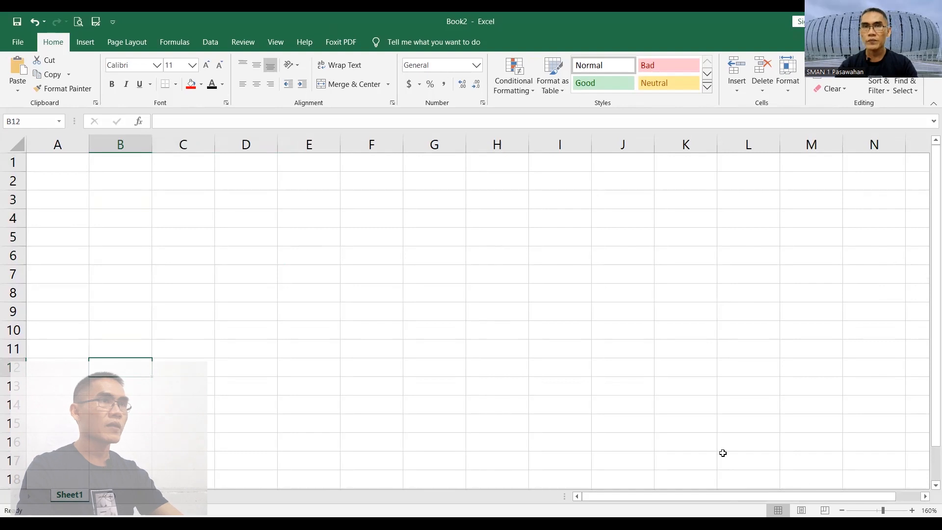
{"action": "left_click_drag", "start_coordinate": [881, 512], "coordinate": [877, 512]}
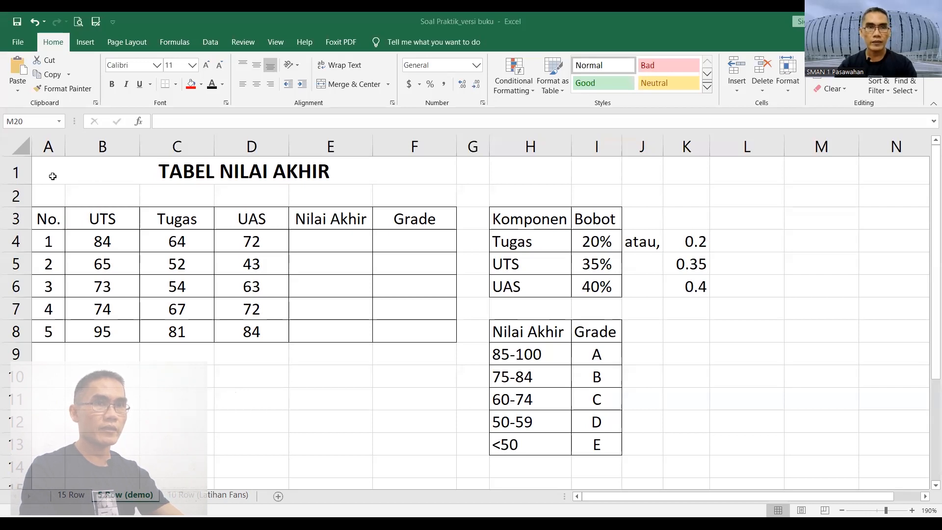
Unmerge the title TABEL NILAI AKHIR across A1:F1 and select cell A1
{"action": "left_click", "coordinate": [52, 174]}
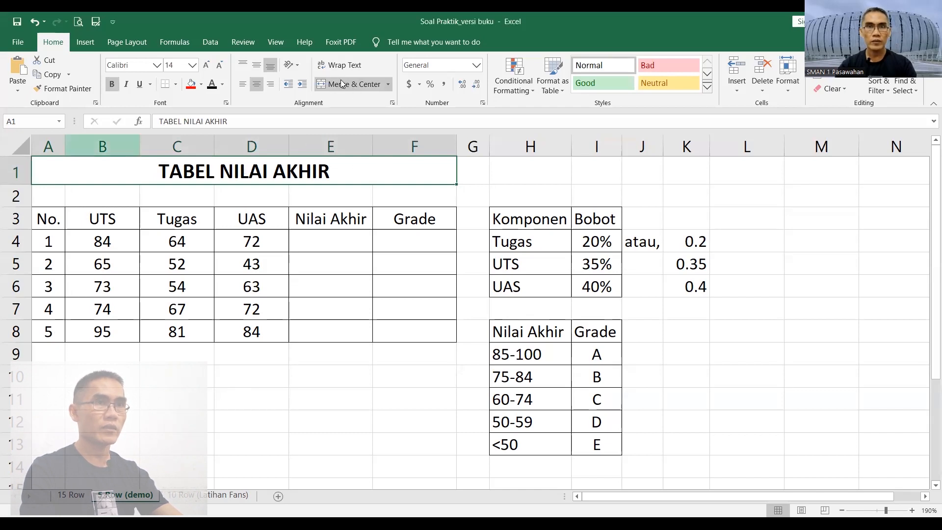
{"action": "key", "text": "ctrl+z"}
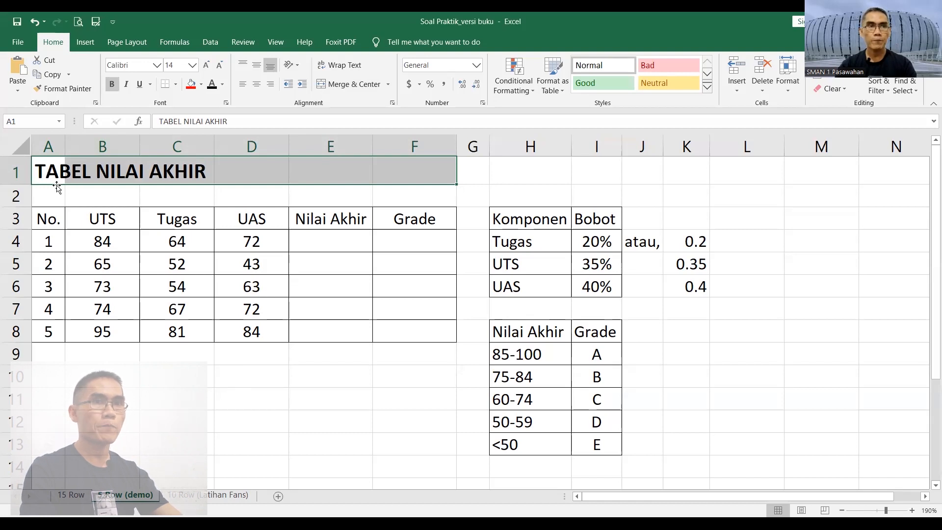
{"action": "left_click", "coordinate": [45, 171]}
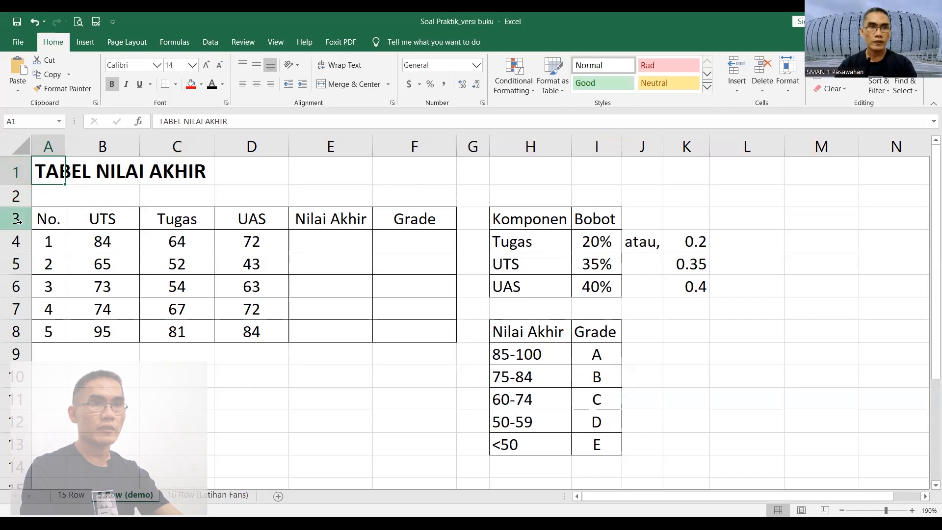
Examine the empty row 2, the score table in A3:F8 and its blank Nilai Akhir cells
{"action": "left_click", "coordinate": [15, 196]}
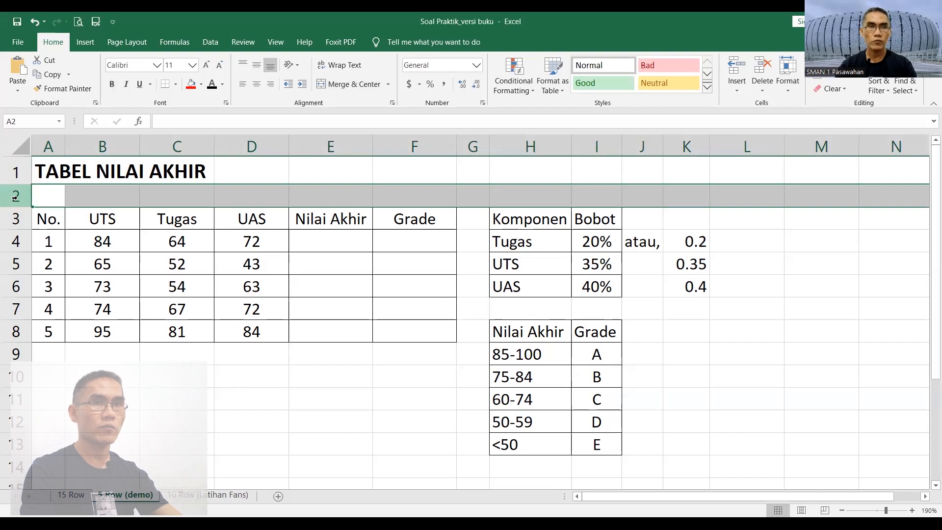
{"action": "left_click", "coordinate": [45, 221]}
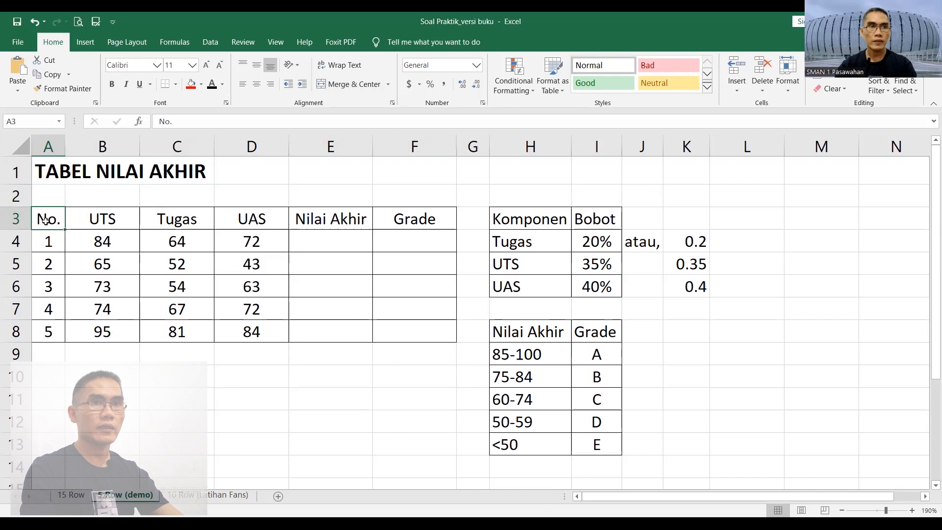
{"action": "left_click_drag", "start_coordinate": [45, 221], "coordinate": [406, 329]}
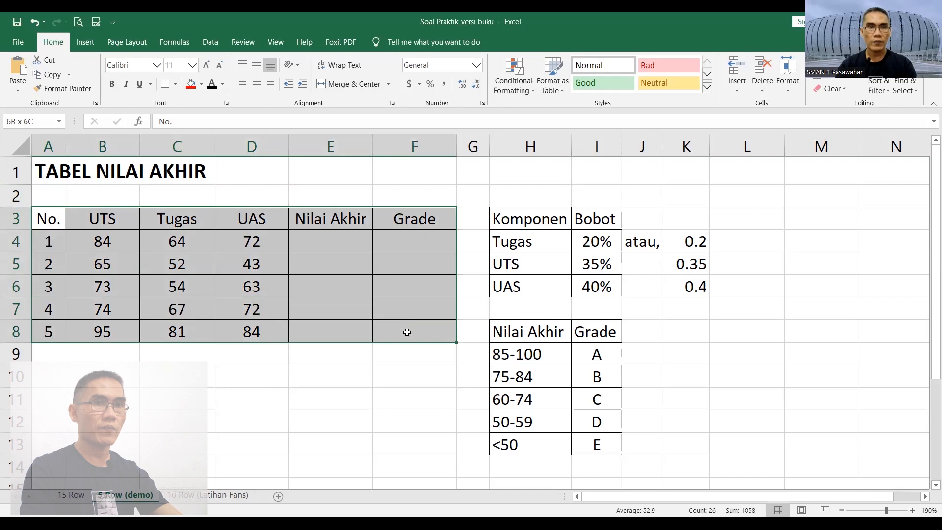
{"action": "left_click", "coordinate": [153, 357]}
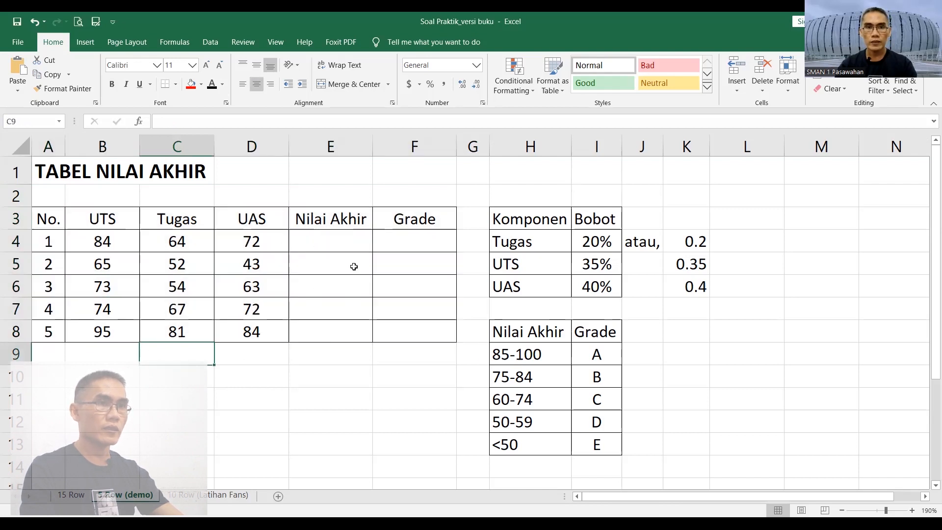
{"action": "left_click", "coordinate": [271, 245]}
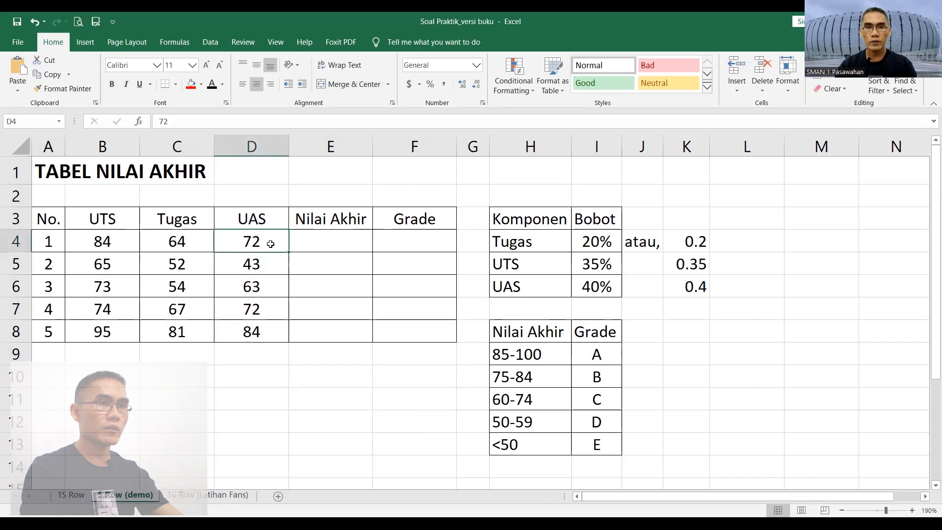
{"action": "left_click", "coordinate": [351, 250]}
{"action": "left_click", "coordinate": [332, 287]}
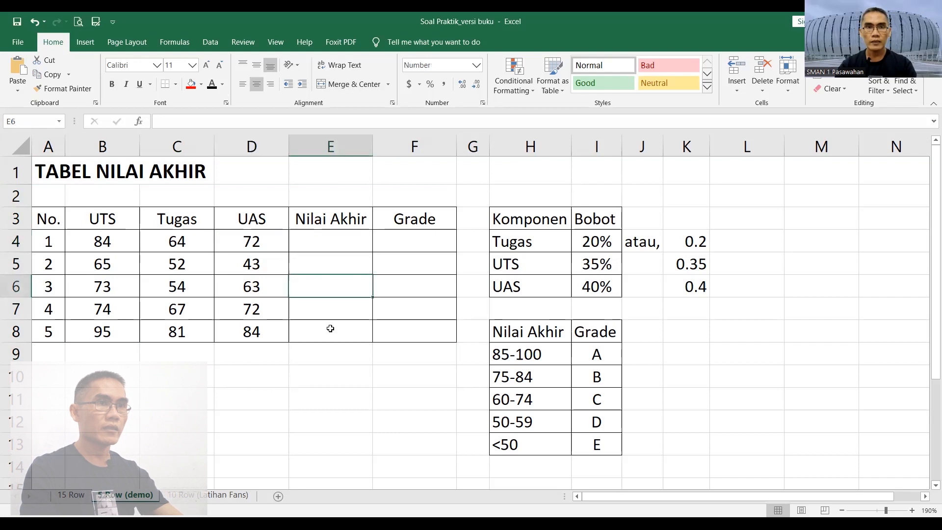
{"action": "left_click", "coordinate": [330, 328]}
{"action": "left_click", "coordinate": [330, 241]}
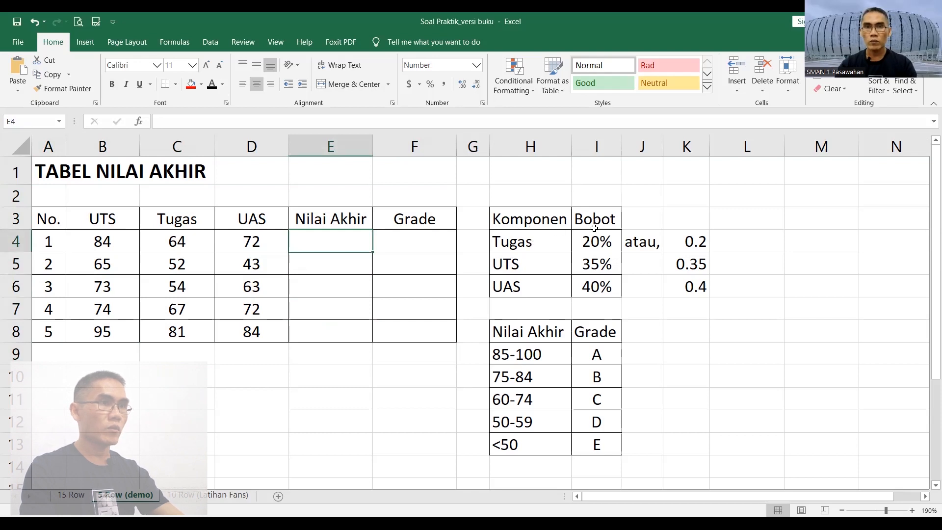
Examine the Tugas, UTS and UAS scores in row 4 and the decimal component weights in K4:K6
{"action": "left_click", "coordinate": [172, 237]}
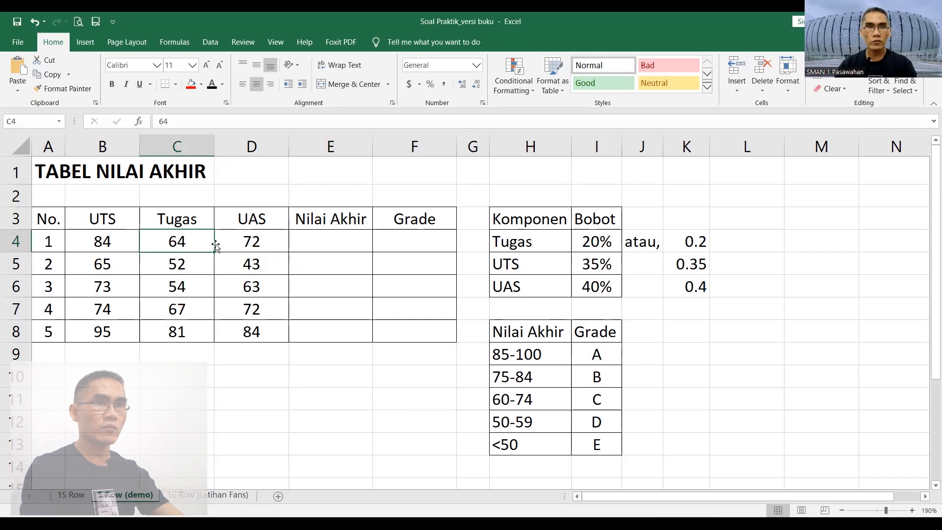
{"action": "left_click", "coordinate": [103, 243]}
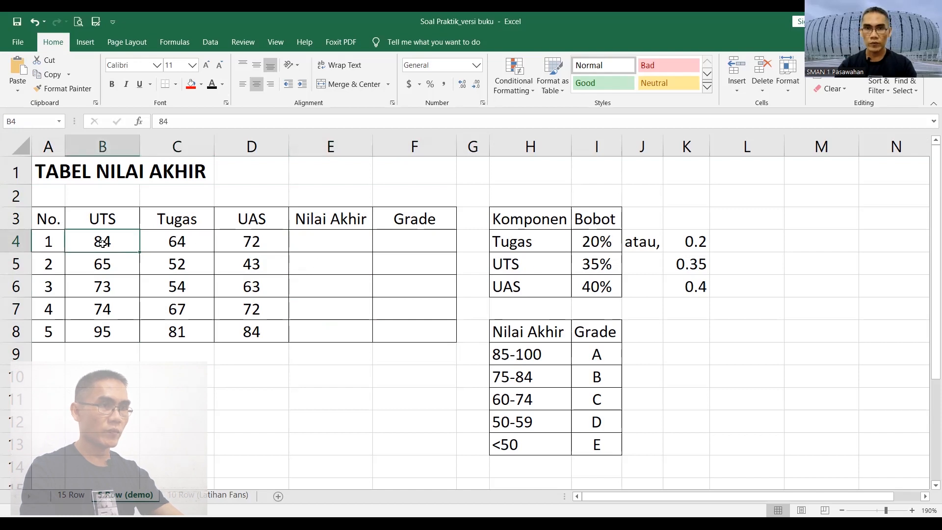
{"action": "left_click", "coordinate": [251, 242]}
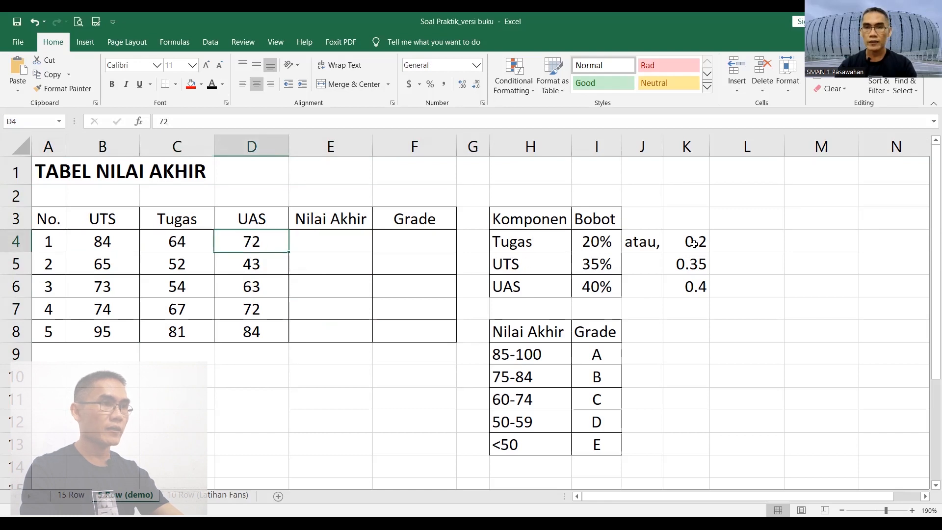
{"action": "left_click_drag", "start_coordinate": [690, 242], "coordinate": [693, 286]}
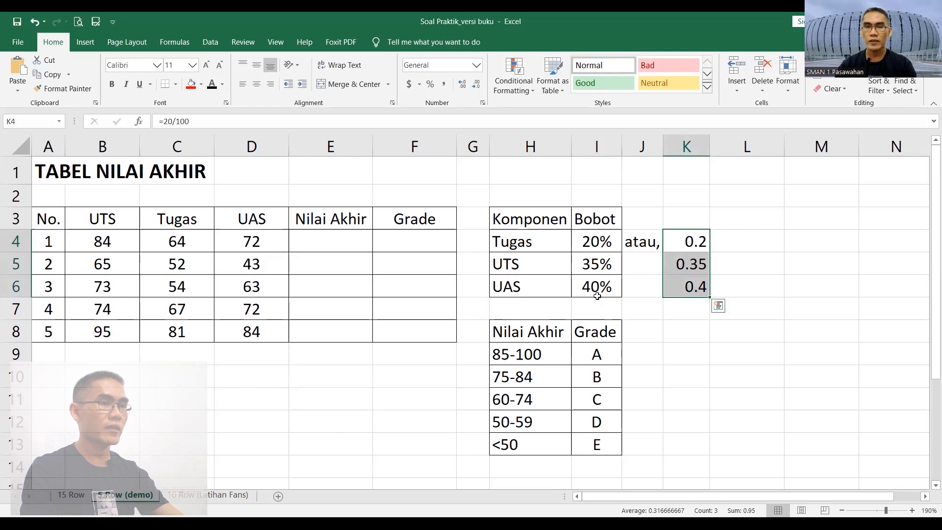
{"action": "left_click", "coordinate": [685, 308]}
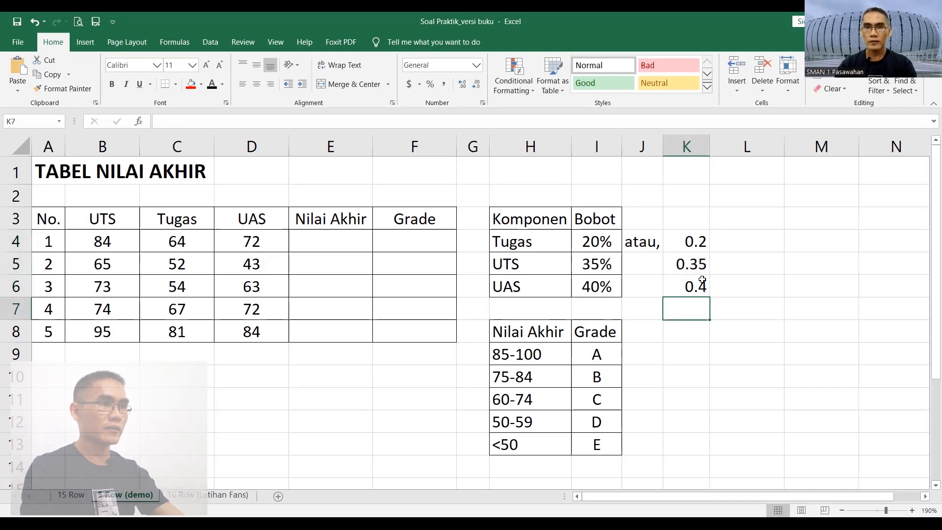
{"action": "key", "text": "Up"}
{"action": "key", "text": "Up"}
{"action": "key", "text": "Up"}
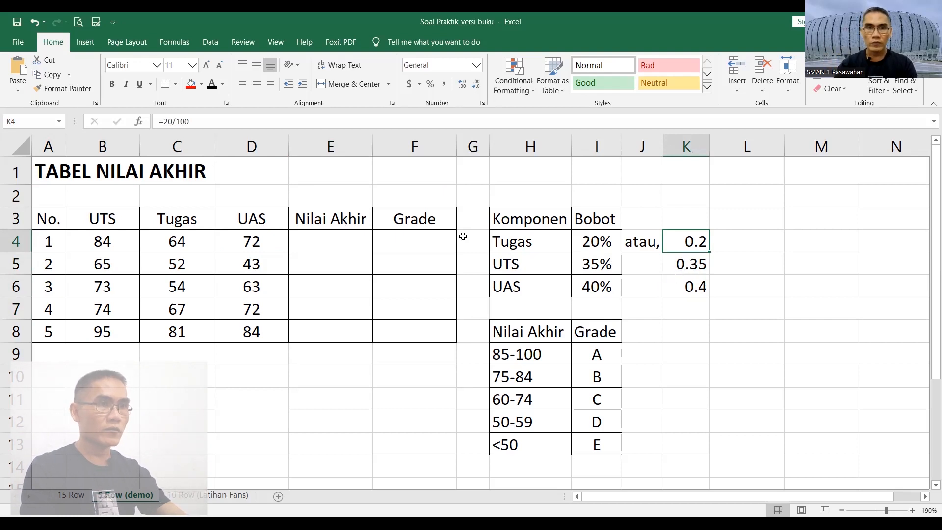
Enter the sample grades a in F4 and b in F5 of the Grade column, and clear both cells again
{"action": "left_click", "coordinate": [427, 241]}
{"action": "left_click_drag", "start_coordinate": [416, 236], "coordinate": [400, 328]}
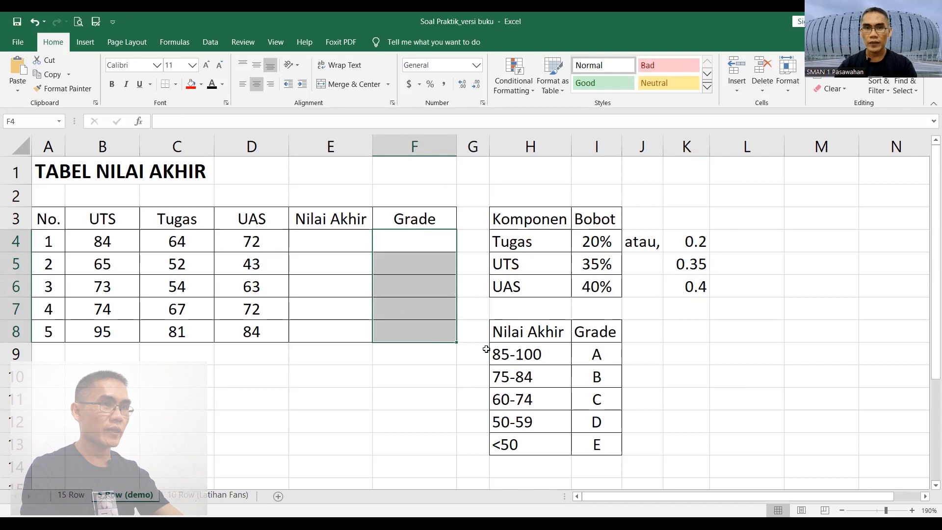
{"action": "left_click", "coordinate": [402, 241]}
{"action": "type", "text": "a"}
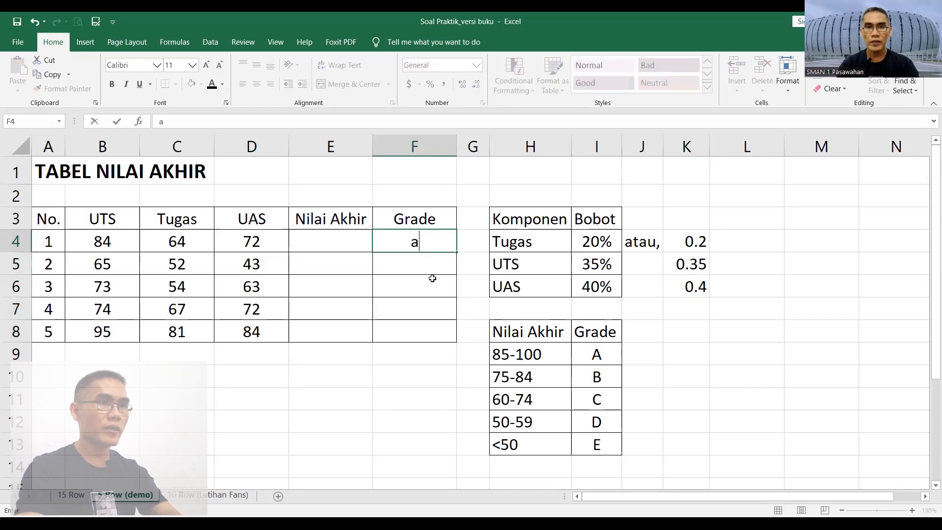
{"action": "key", "text": "Return"}
{"action": "type", "text": "b"}
{"action": "key", "text": "ctrl+Return"}
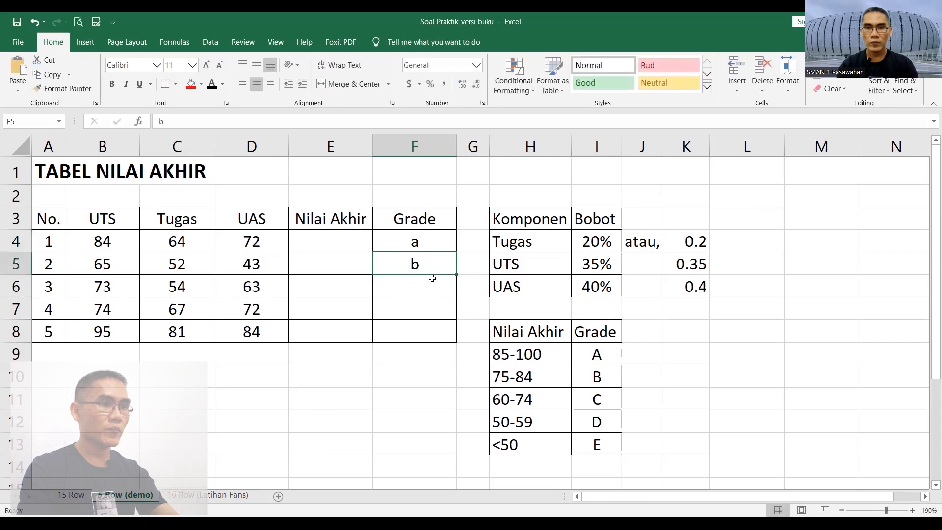
{"action": "key", "text": "shift+Up"}
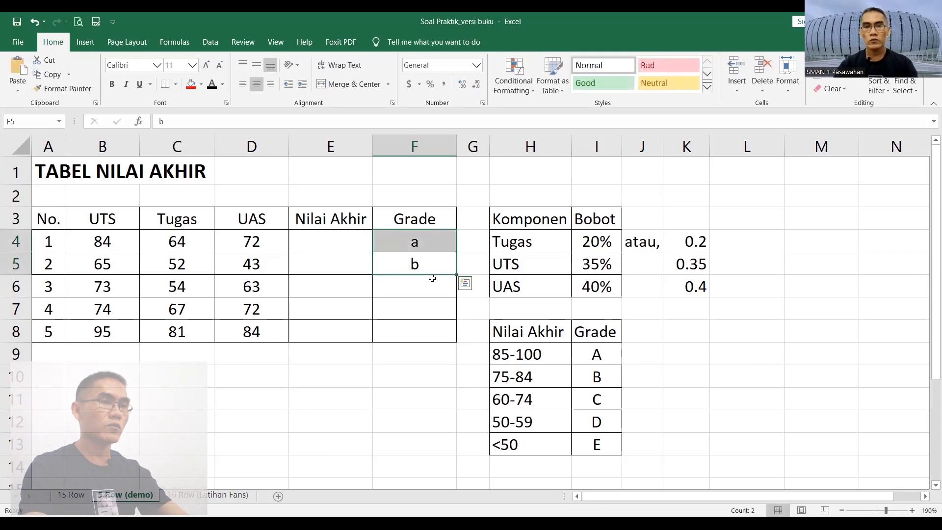
{"action": "key", "text": "Delete"}
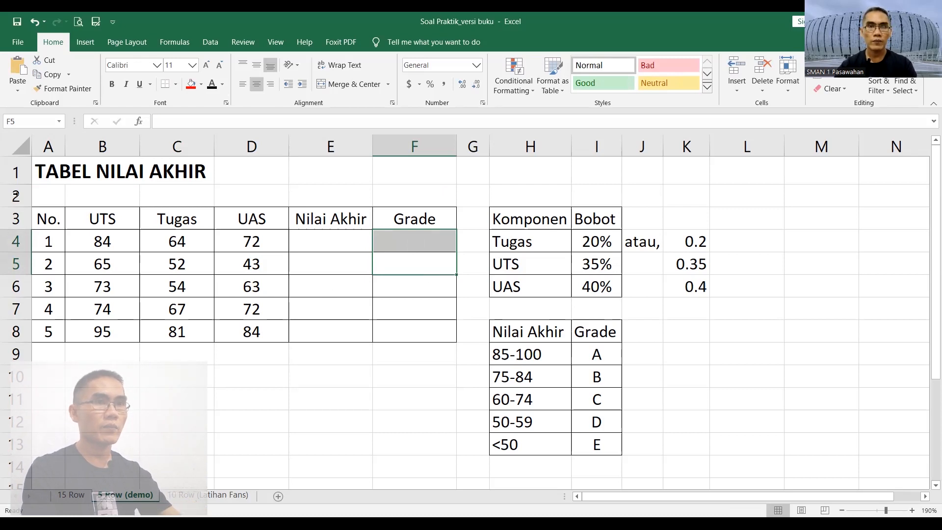
Merge and center the title TABEL NILAI AKHIR across A1:F1
{"action": "left_click", "coordinate": [321, 241]}
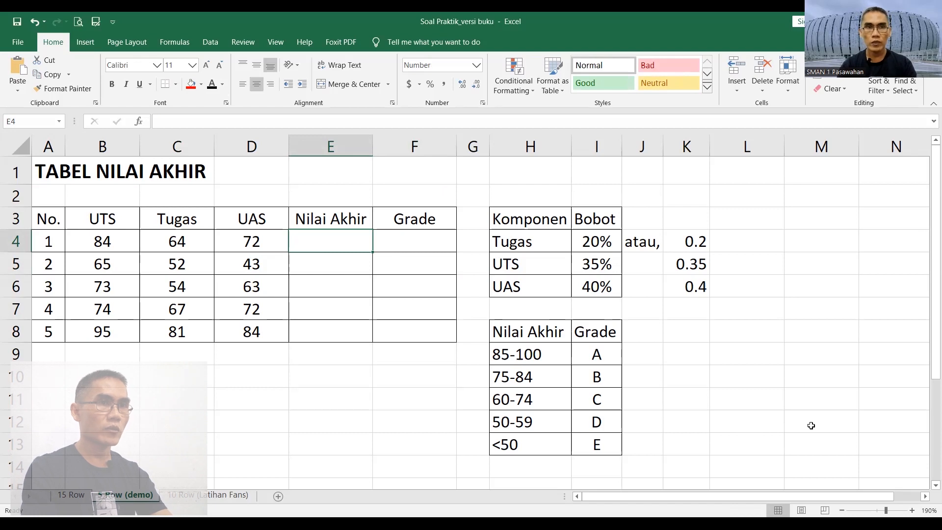
{"action": "left_click_drag", "start_coordinate": [44, 171], "coordinate": [412, 177]}
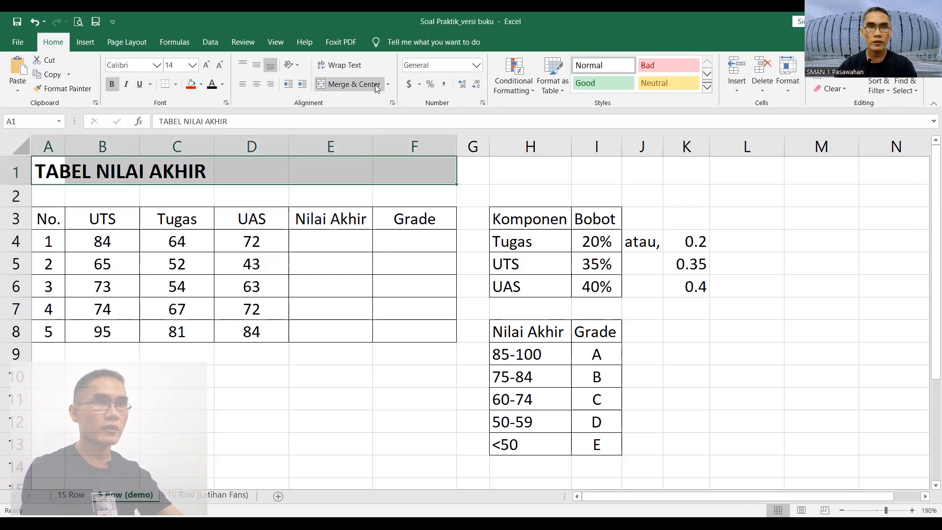
{"action": "left_click", "coordinate": [351, 85]}
{"action": "left_click", "coordinate": [346, 240]}
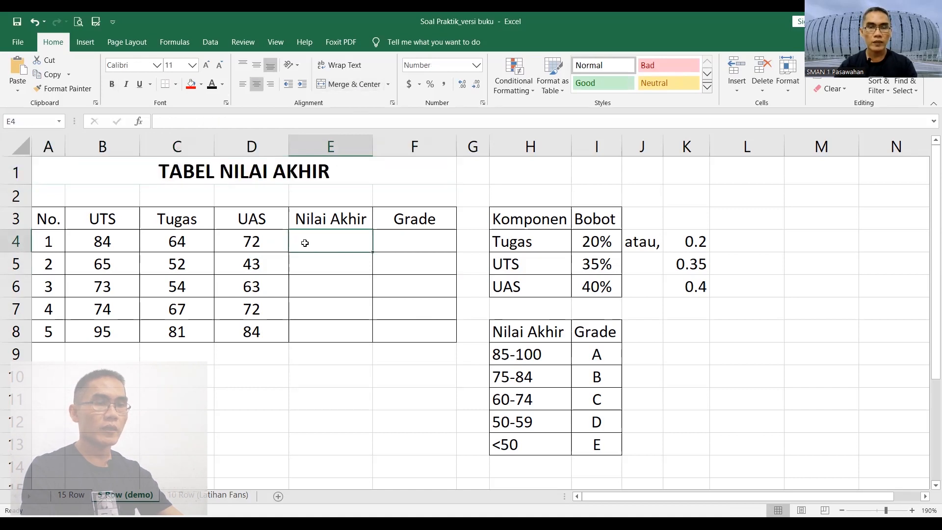
Start the Nilai Akhir formula in E4 with the weighted Tugas term =(0.2*C4)
{"action": "left_click", "coordinate": [105, 241]}
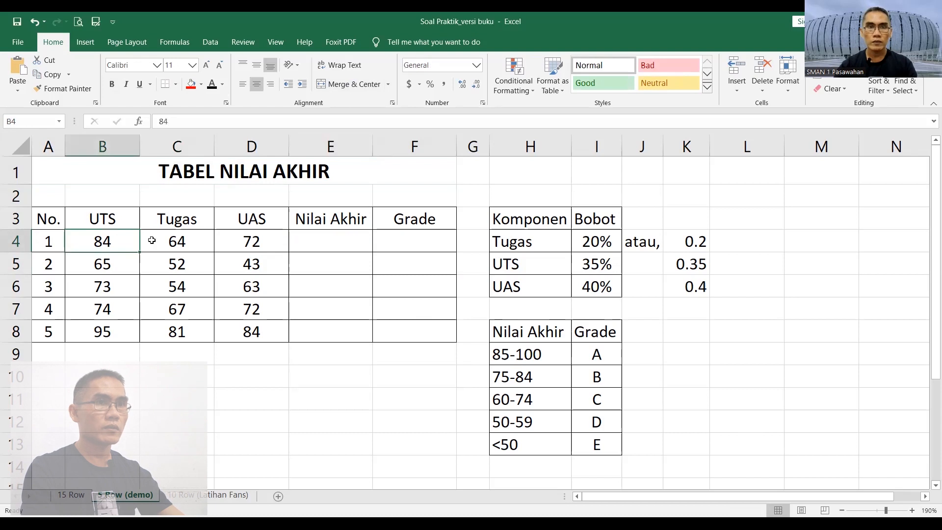
{"action": "left_click", "coordinate": [154, 240]}
{"action": "left_click", "coordinate": [243, 244]}
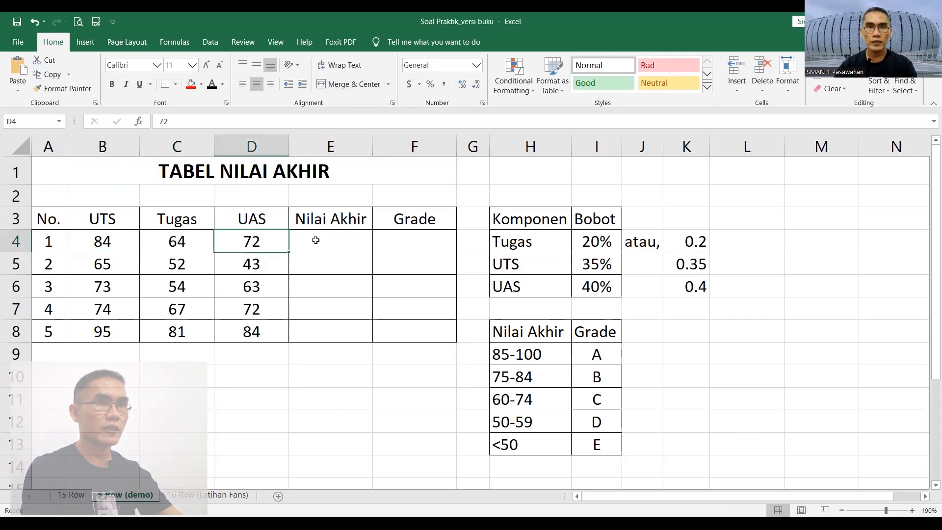
{"action": "left_click", "coordinate": [315, 240]}
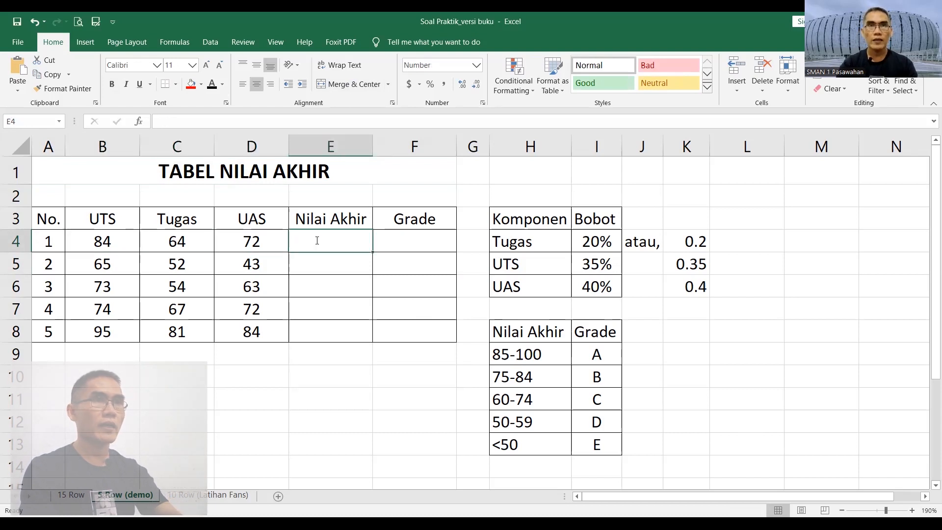
{"action": "type", "text": "=("}
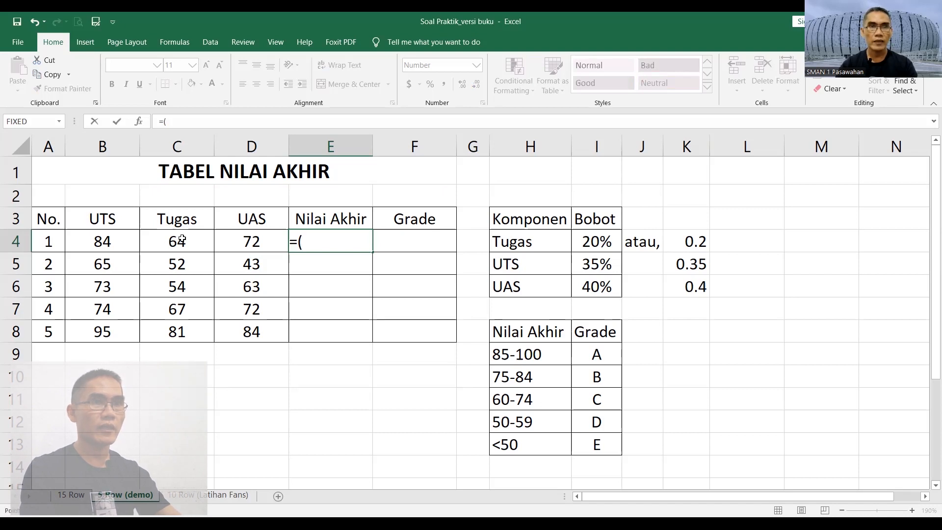
{"action": "left_click", "coordinate": [181, 239]}
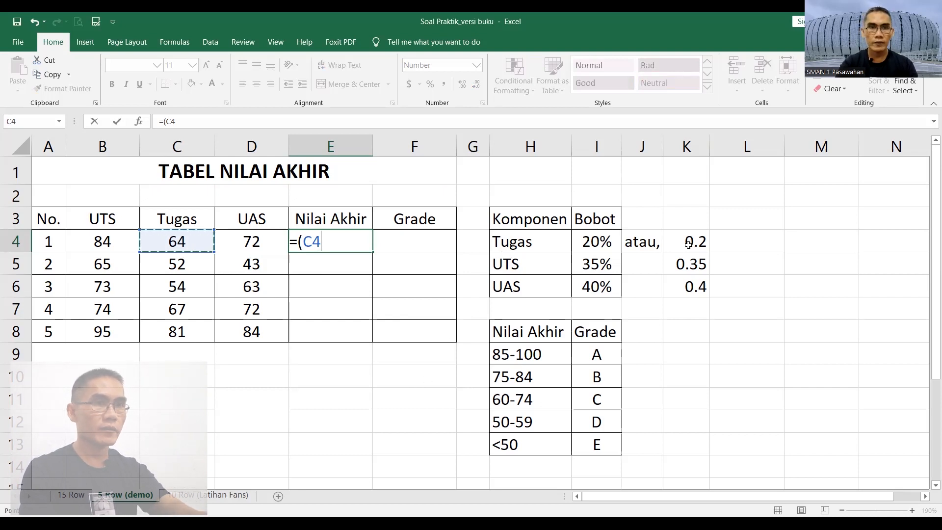
{"action": "key", "text": "BackSpace"}
{"action": "key", "text": "BackSpace"}
{"action": "type", "text": "0.2*"}
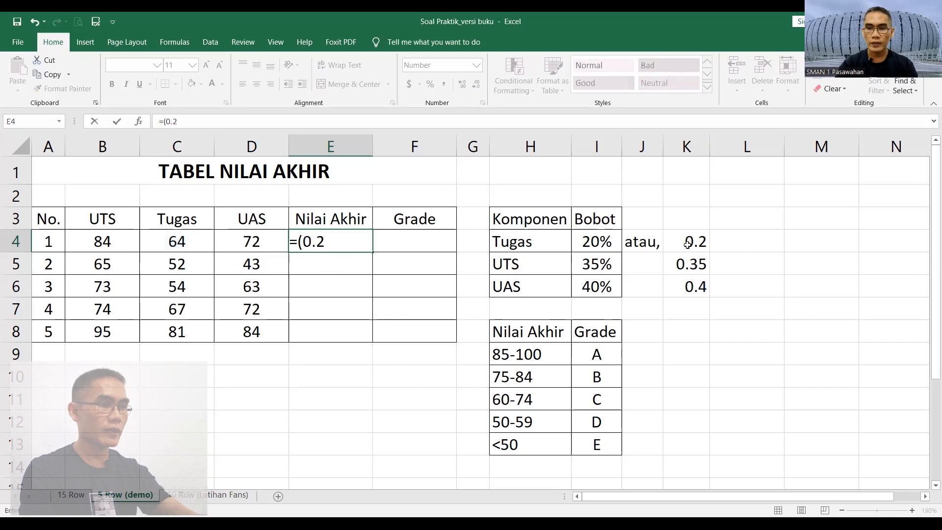
{"action": "left_click", "coordinate": [171, 243]}
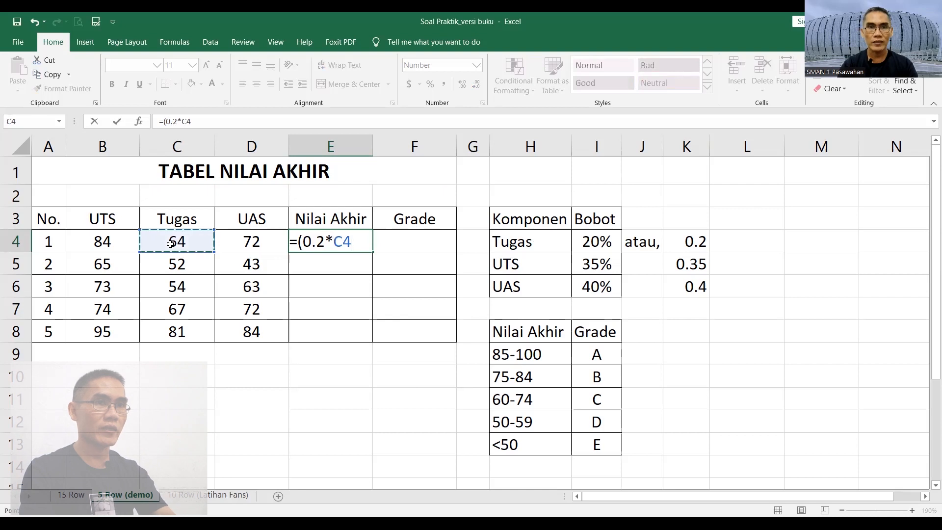
{"action": "type", "text": ")"}
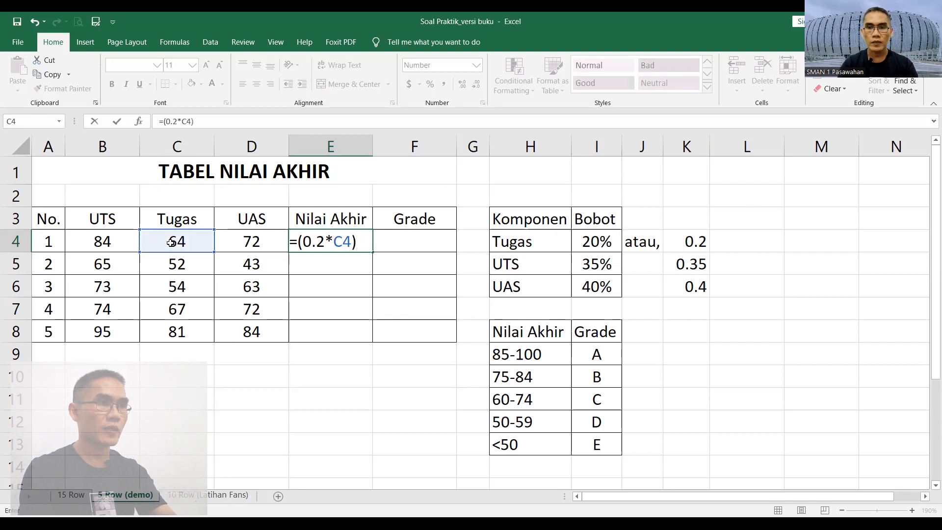
Append the weighted UTS term +(0.35*B4) to the formula in E4
{"action": "type", "text": "+("}
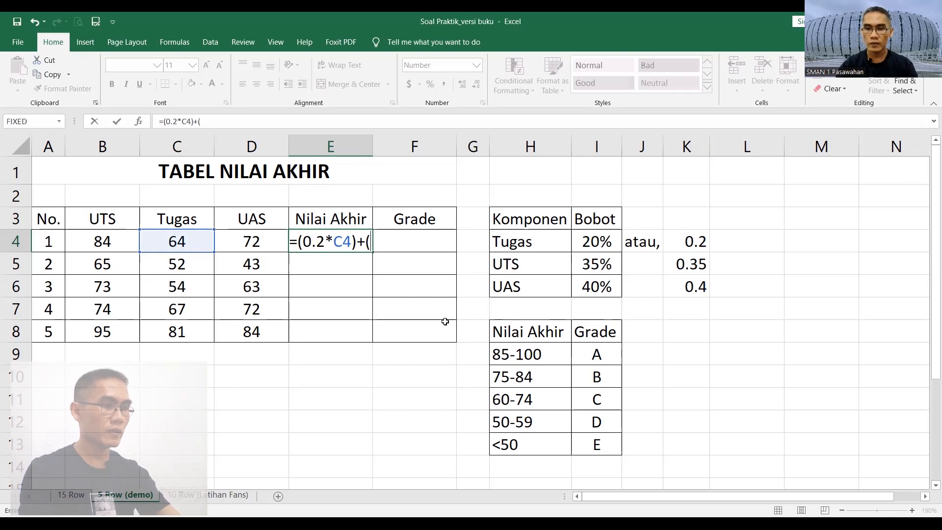
{"action": "type", "text": "0.35"}
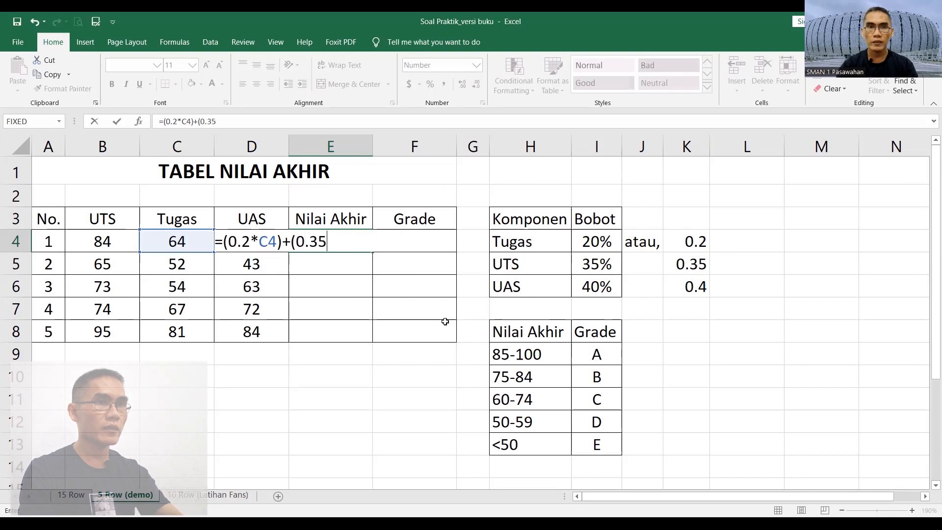
{"action": "type", "text": "*"}
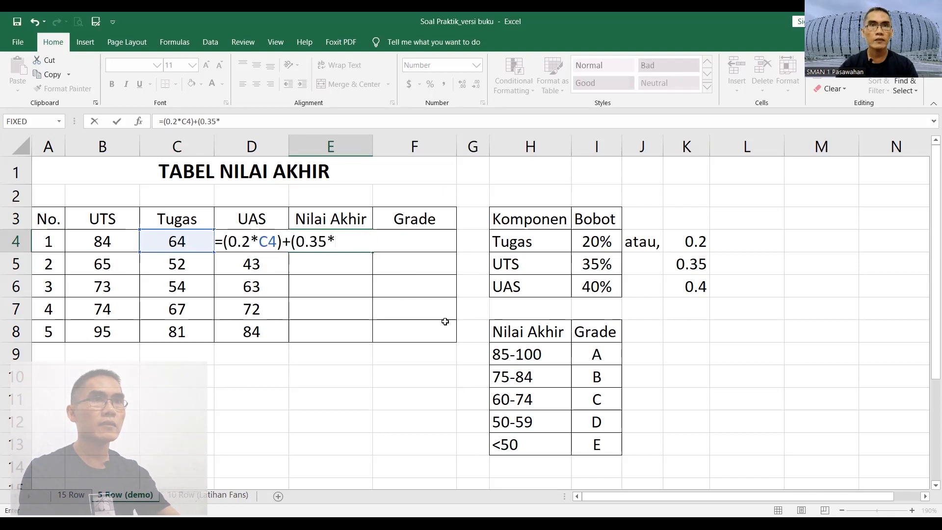
{"action": "left_click", "coordinate": [106, 241]}
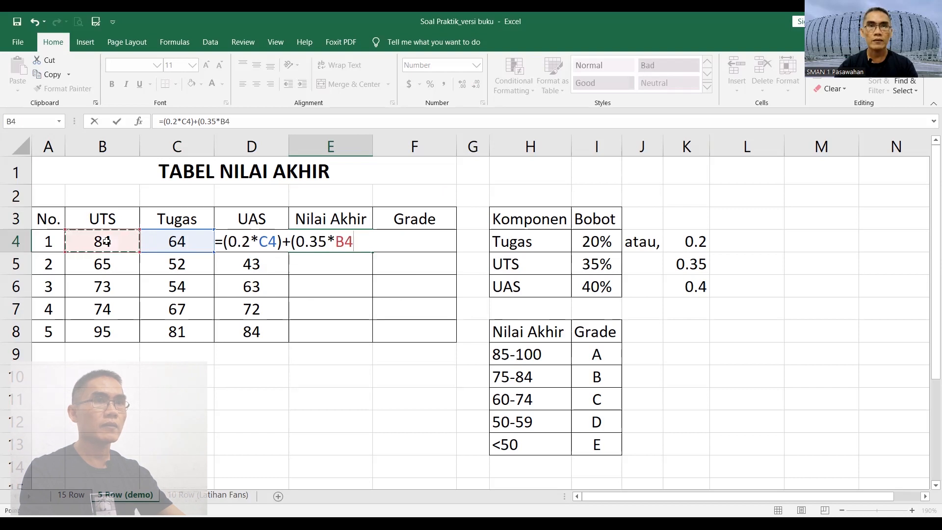
{"action": "type", "text": ")"}
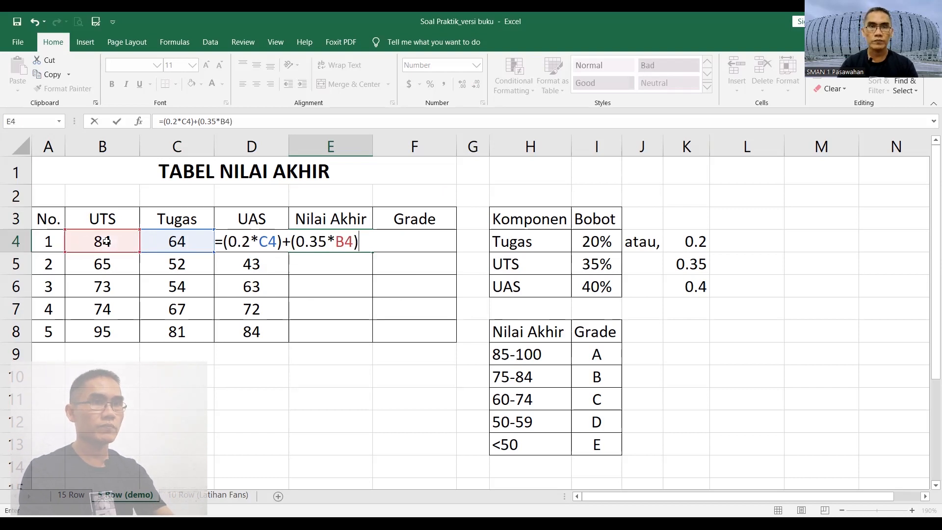
Append the weighted UAS term +(0.4*D4) and enter the finished Nilai Akhir formula in E4
{"action": "type", "text": "+("}
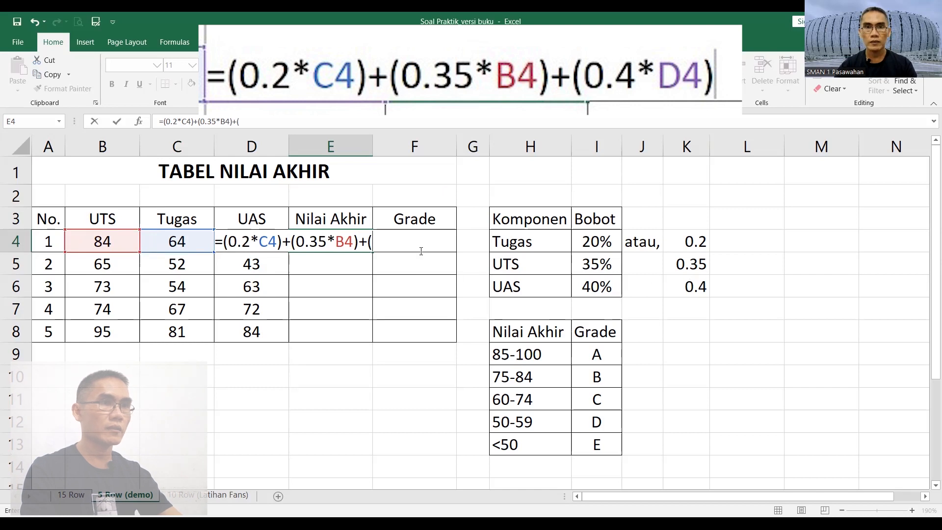
{"action": "type", "text": "0."}
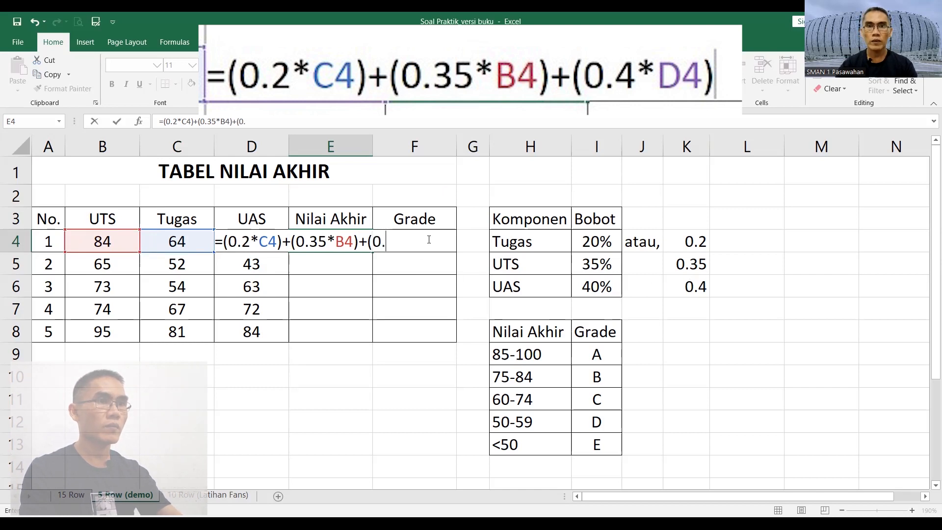
{"action": "type", "text": "4*"}
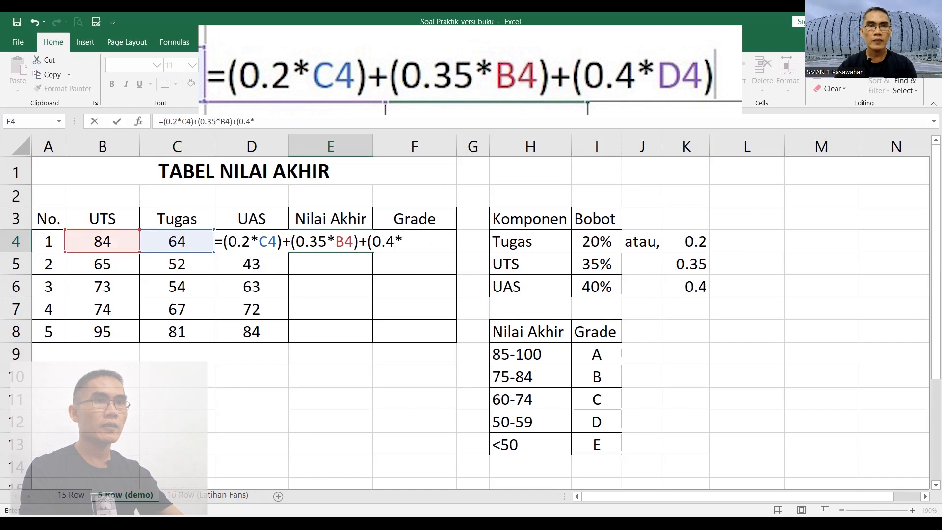
{"action": "key", "text": "Left"}
{"action": "key", "text": "Left"}
{"action": "key", "text": "Right"}
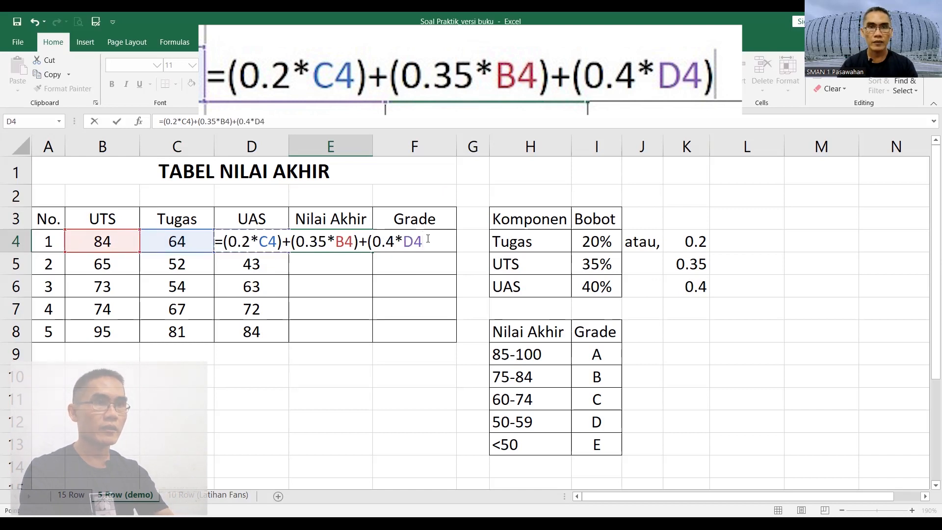
{"action": "type", "text": ")"}
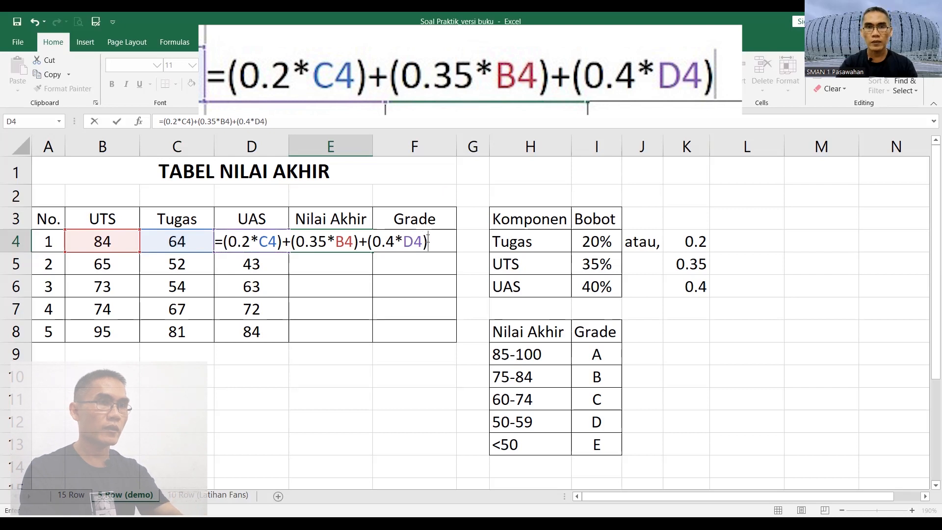
{"action": "key", "text": "Return"}
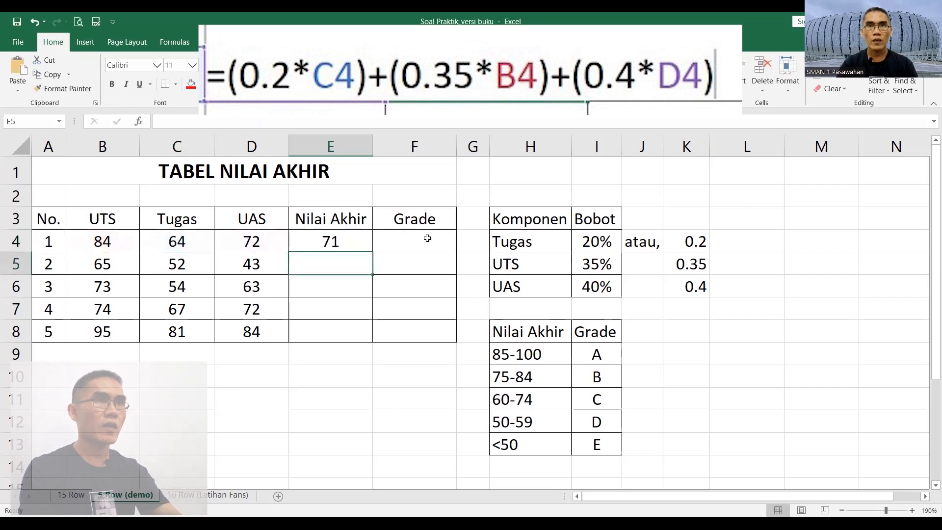
Show the Nilai Akhir in E4 with two decimal places and reduce it back to no decimals
{"action": "left_click", "coordinate": [352, 237]}
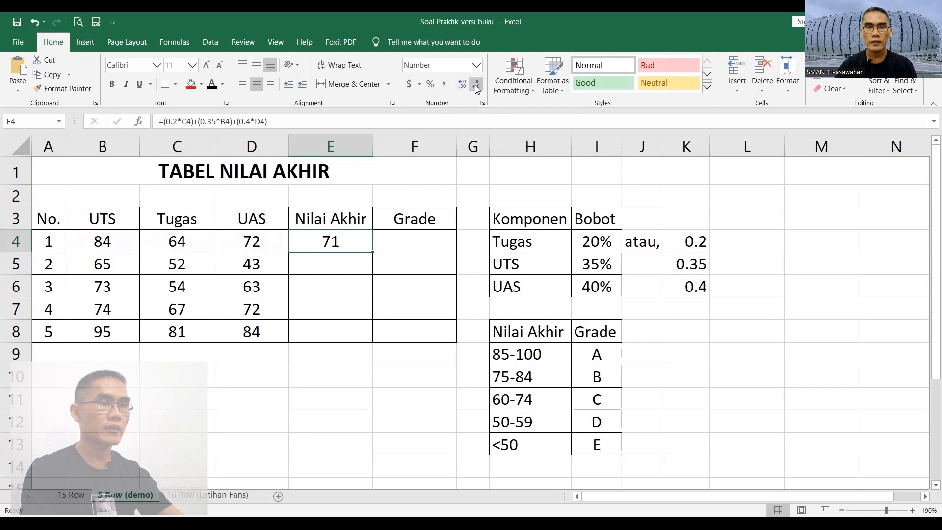
{"action": "left_click", "coordinate": [462, 86]}
{"action": "left_click", "coordinate": [462, 87]}
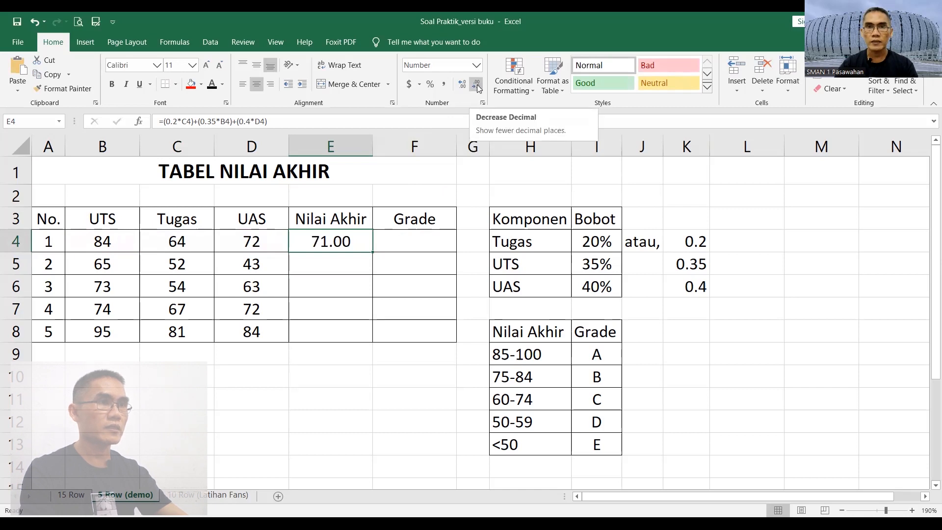
{"action": "left_click", "coordinate": [477, 84]}
{"action": "left_click", "coordinate": [477, 84]}
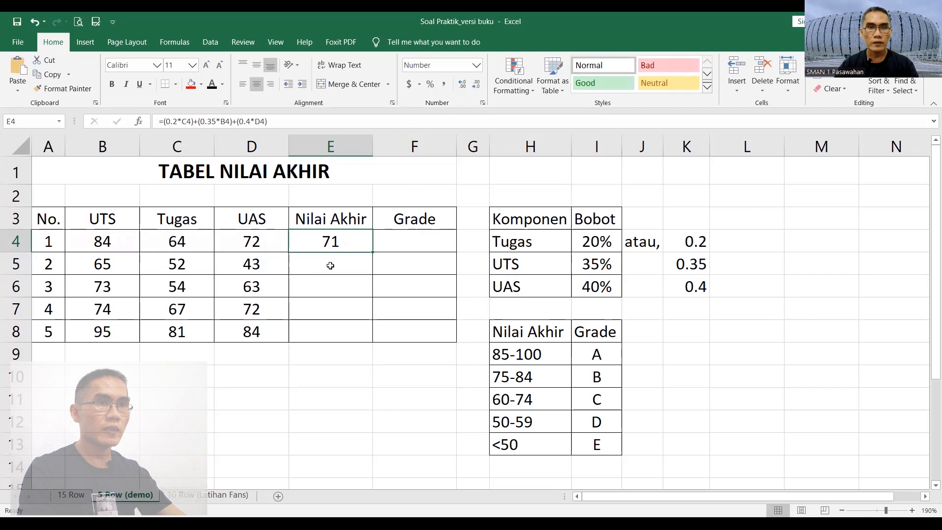
Copy the Nilai Akhir formula from E4 and paste only the formula into E5
{"action": "left_click_drag", "start_coordinate": [331, 264], "coordinate": [325, 332]}
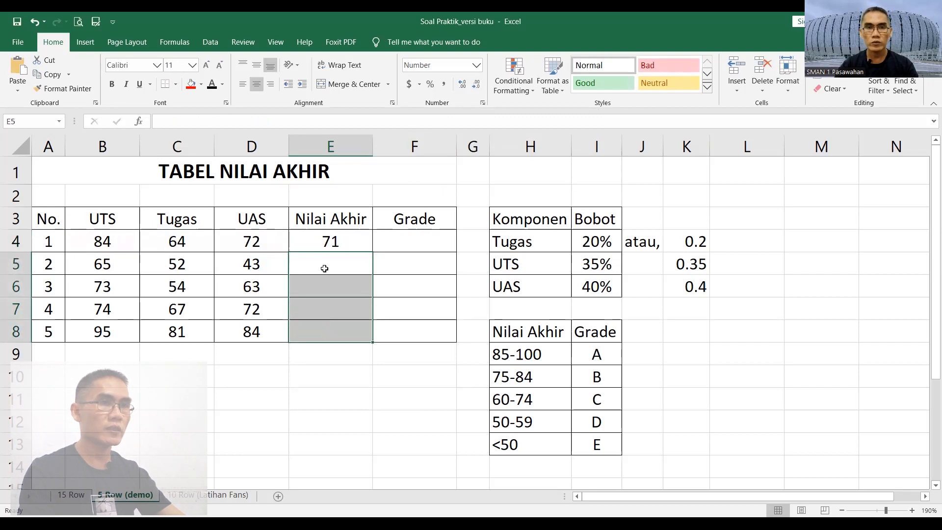
{"action": "left_click", "coordinate": [330, 240]}
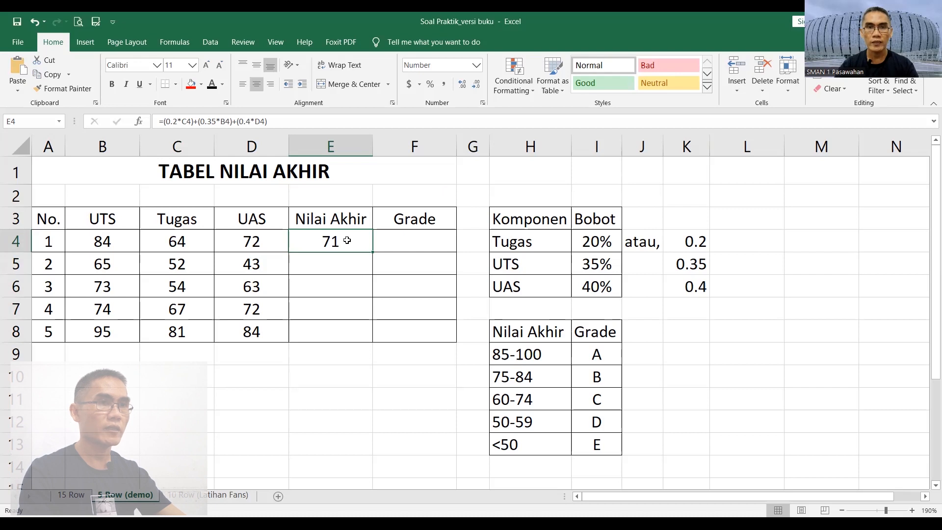
{"action": "right_click", "coordinate": [349, 243]}
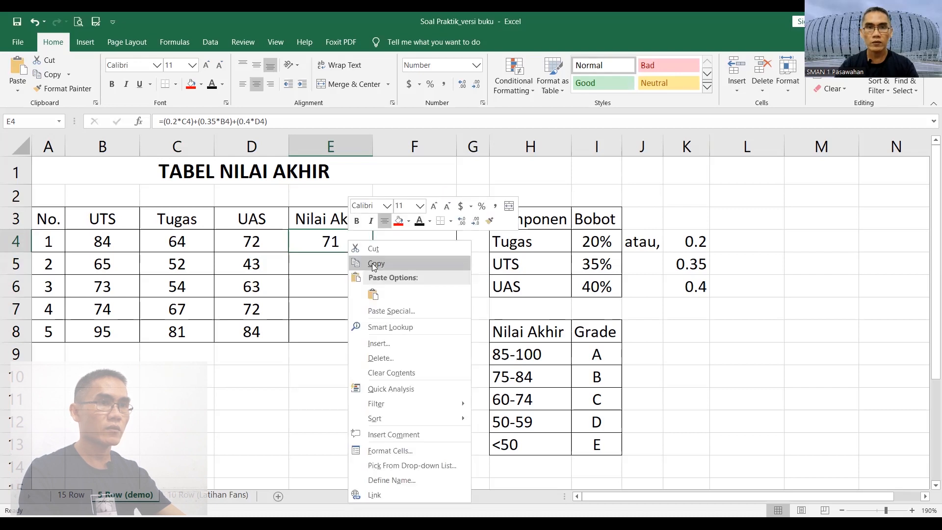
{"action": "left_click", "coordinate": [321, 265]}
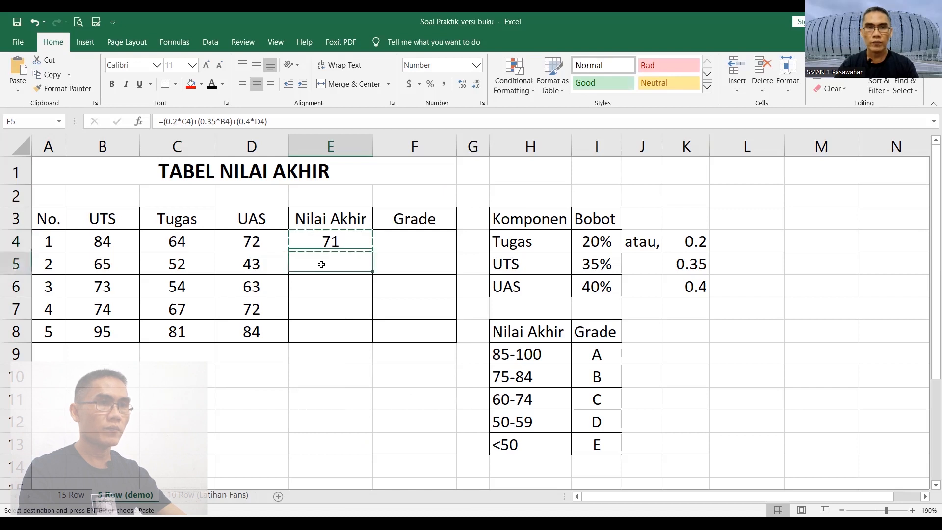
{"action": "right_click", "coordinate": [320, 267]}
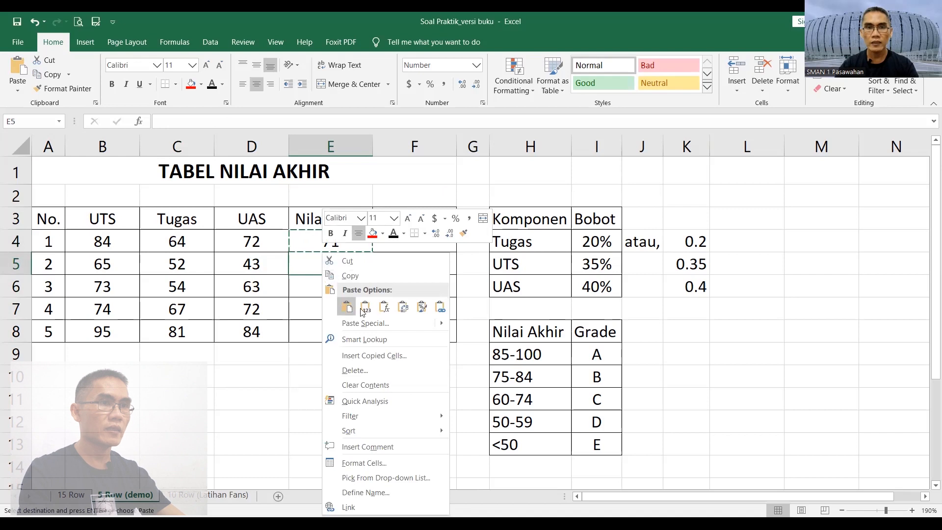
{"action": "left_click", "coordinate": [385, 311]}
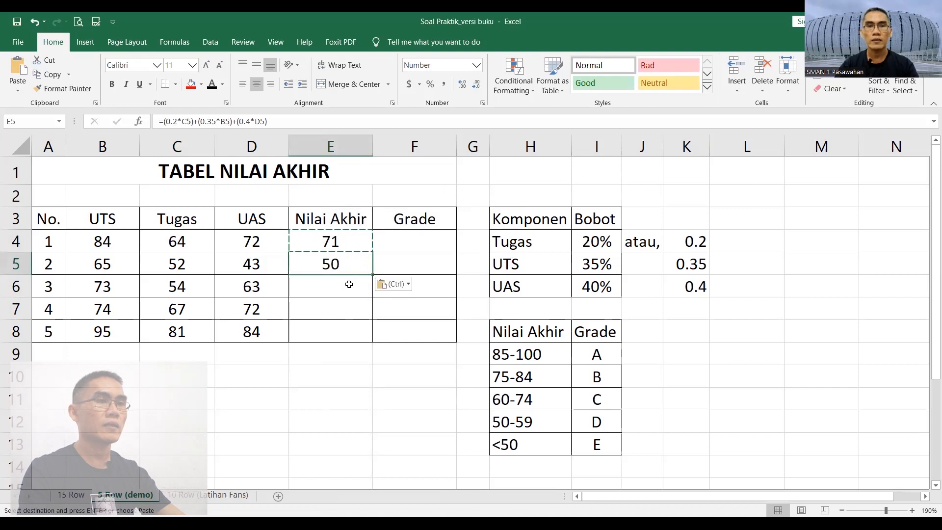
Fill the Nilai Akhir formula from E4 down through E8
{"action": "left_click", "coordinate": [362, 249]}
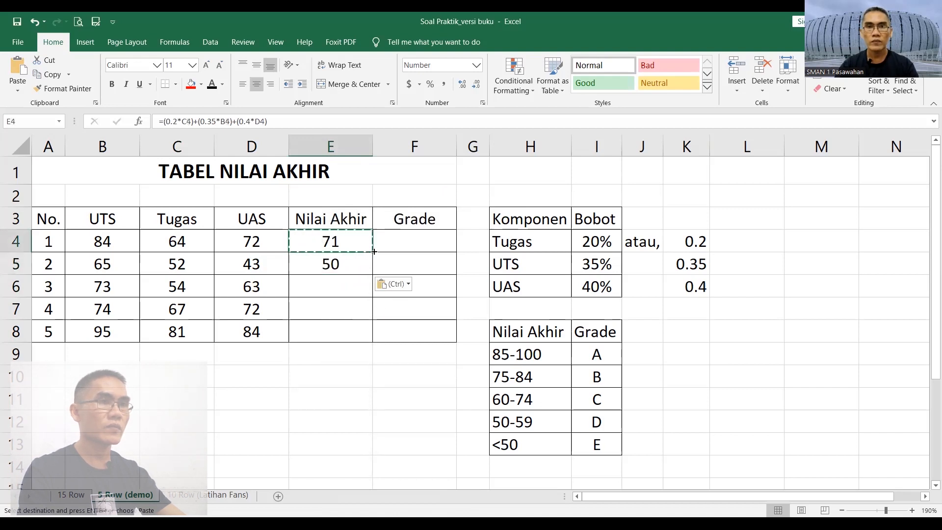
{"action": "left_click_drag", "start_coordinate": [373, 259], "coordinate": [373, 340]}
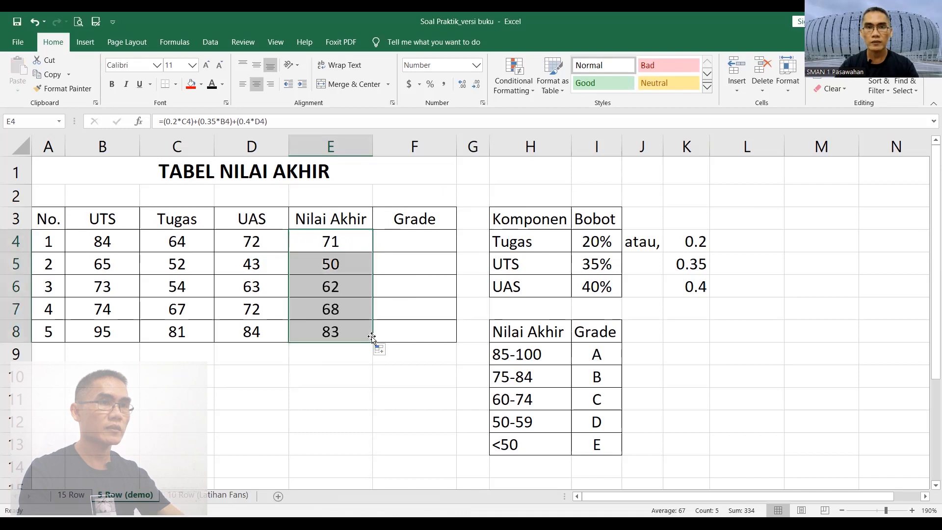
{"action": "left_click", "coordinate": [344, 335]}
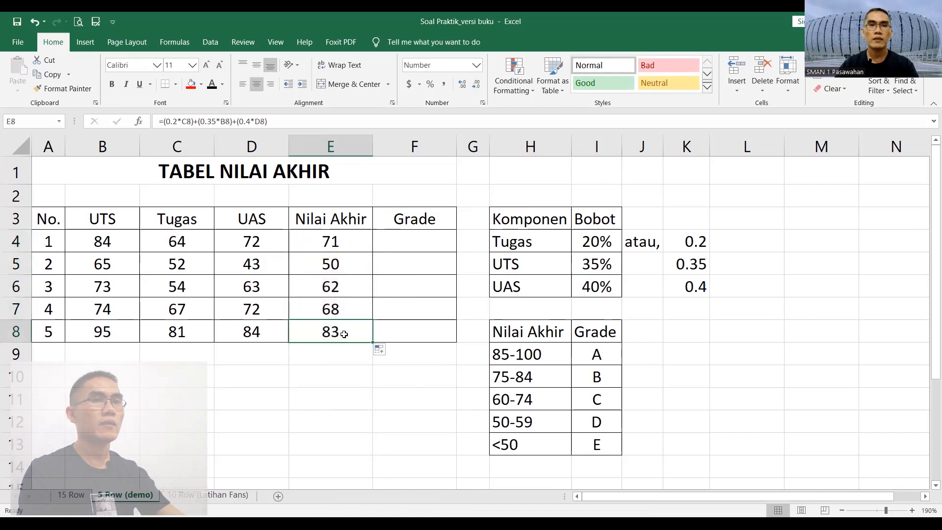
Examine the copied Nilai Akhir formulas in E5 and E6 and compare the E4 score with the Grade table ranges
{"action": "left_click", "coordinate": [338, 264]}
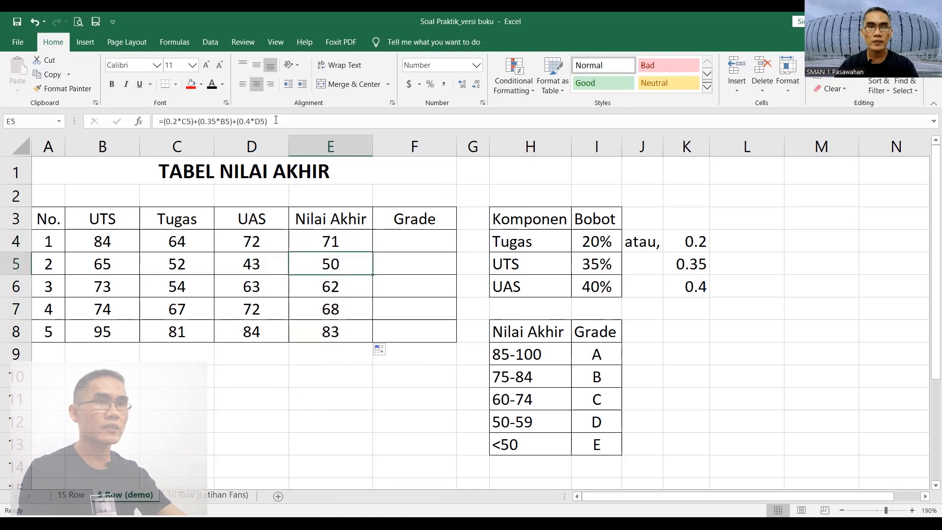
{"action": "left_click_drag", "start_coordinate": [276, 120], "coordinate": [147, 125]}
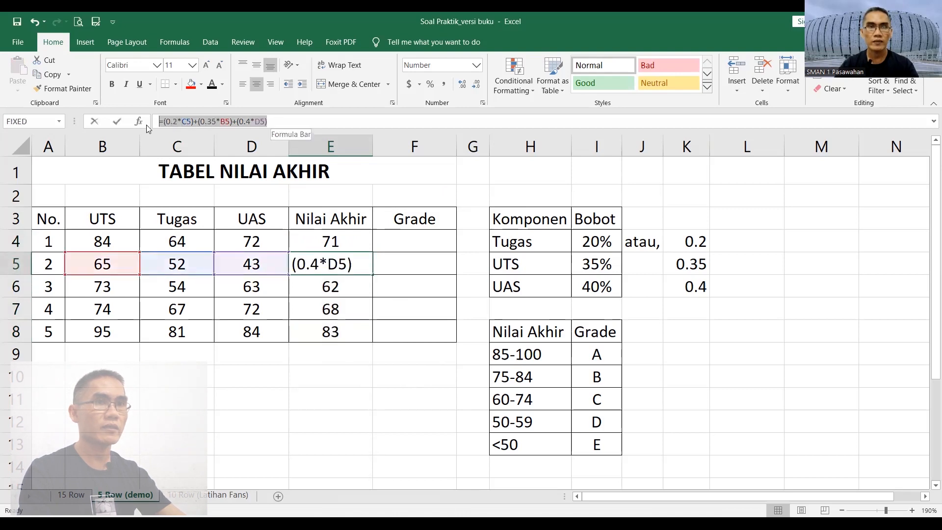
{"action": "key", "text": "Return"}
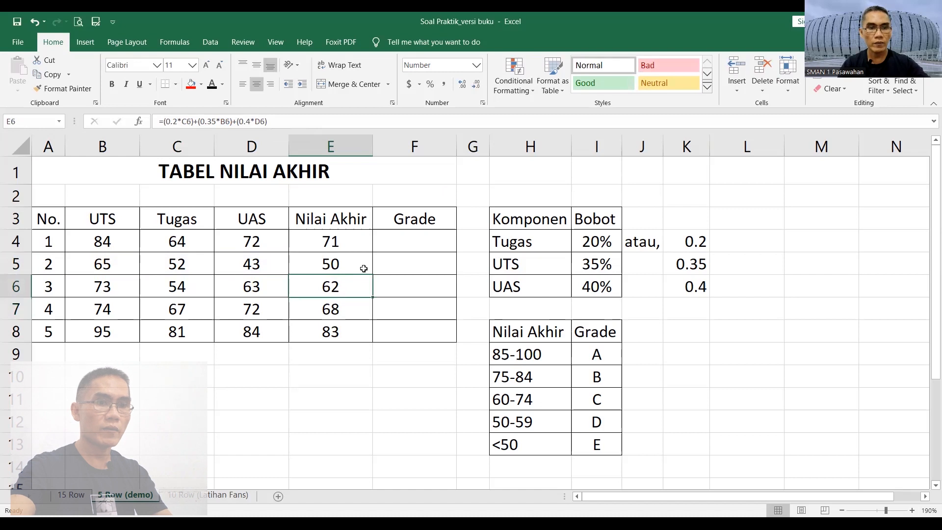
{"action": "key", "text": "F2"}
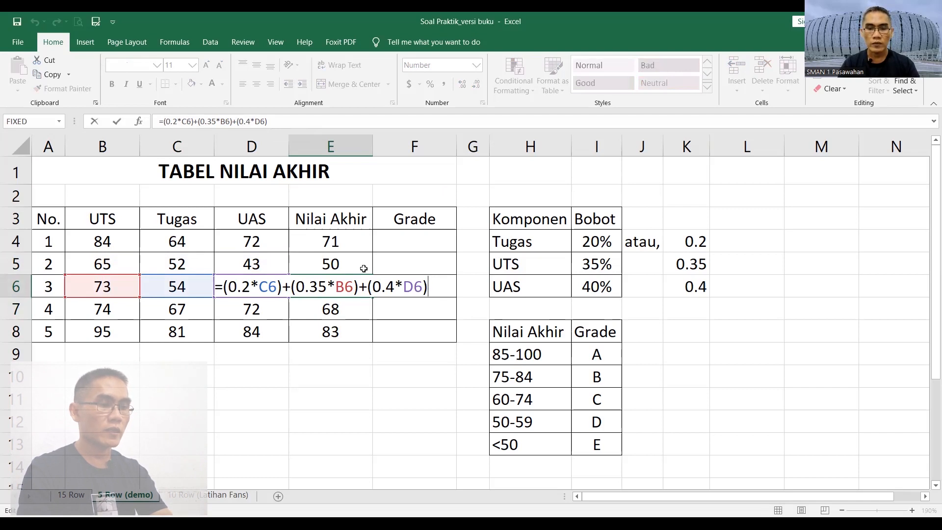
{"action": "key", "text": "Return"}
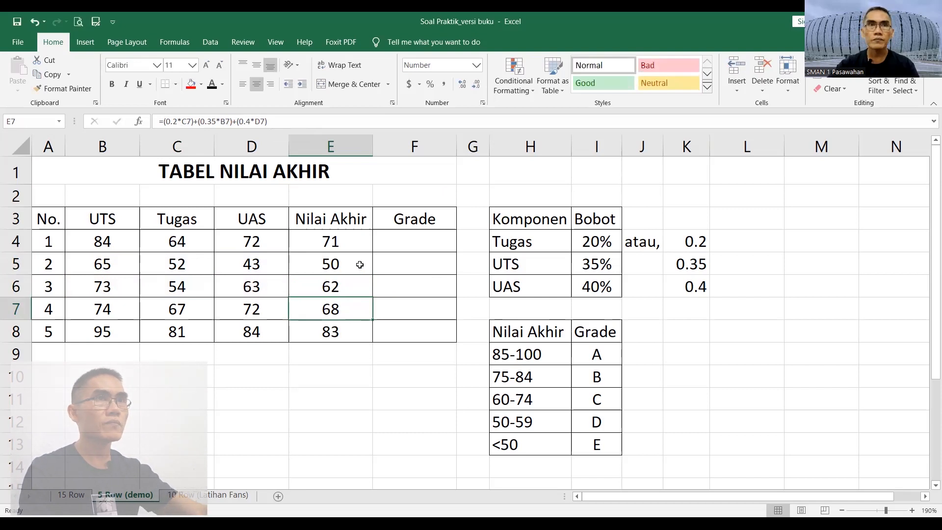
{"action": "left_click", "coordinate": [398, 244]}
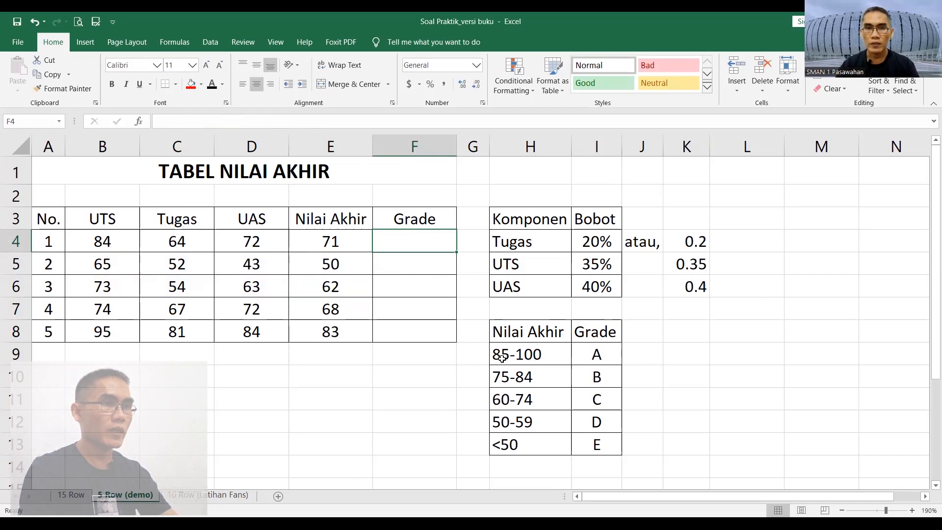
{"action": "left_click", "coordinate": [344, 244]}
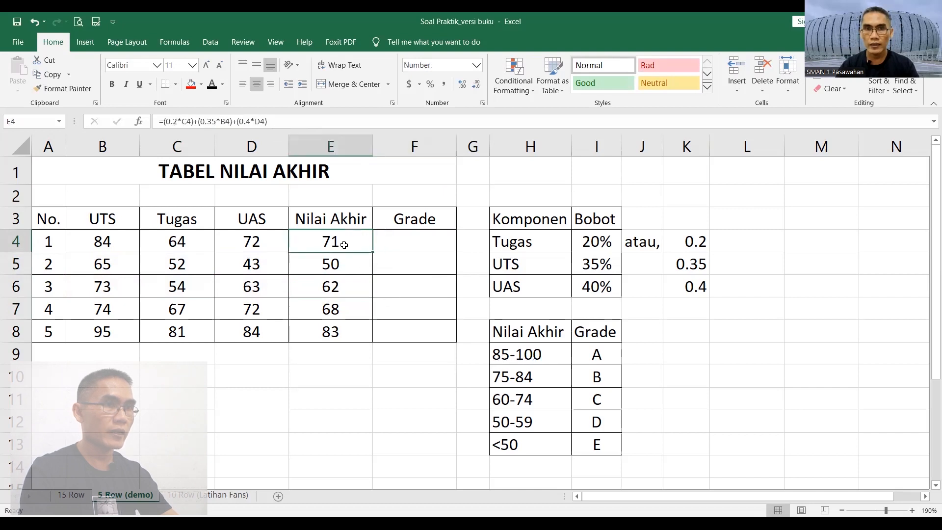
{"action": "left_click", "coordinate": [581, 353]}
{"action": "left_click", "coordinate": [502, 378]}
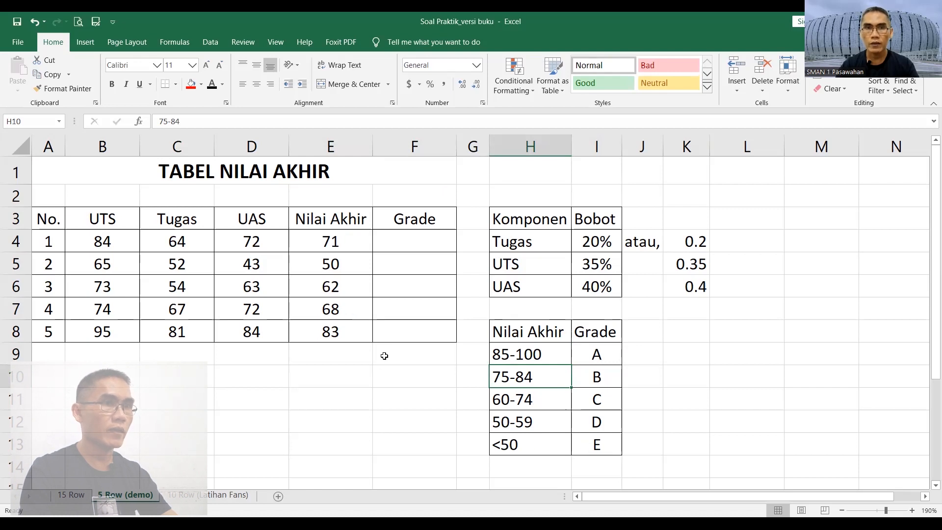
Start the Grade formula in F4 with the lower-limit test =IF(AND(E4>=85
{"action": "left_click", "coordinate": [423, 254]}
{"action": "type", "text": "="}
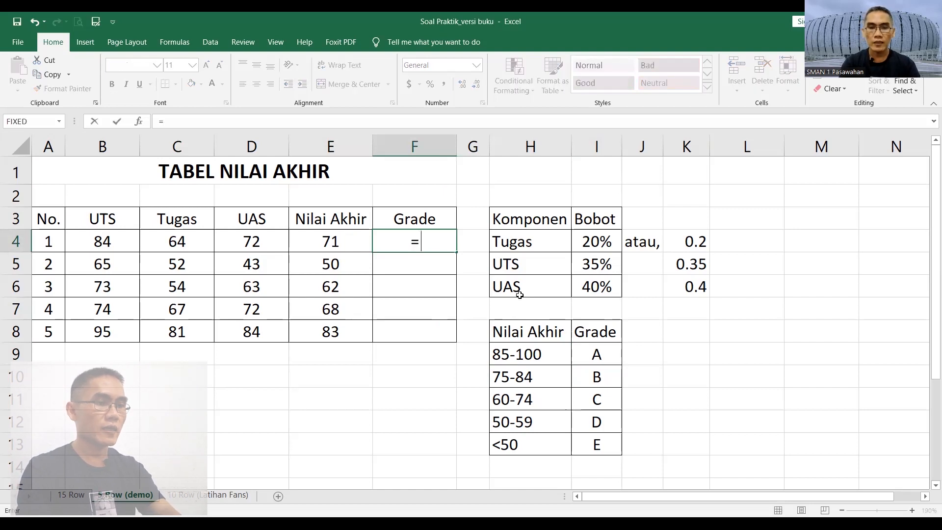
{"action": "type", "text": "IF("}
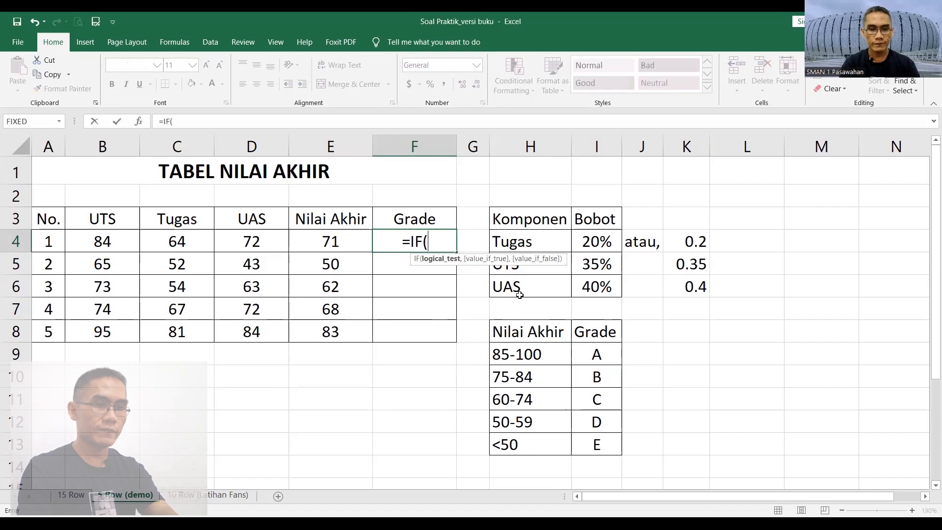
{"action": "type", "text": "AND"}
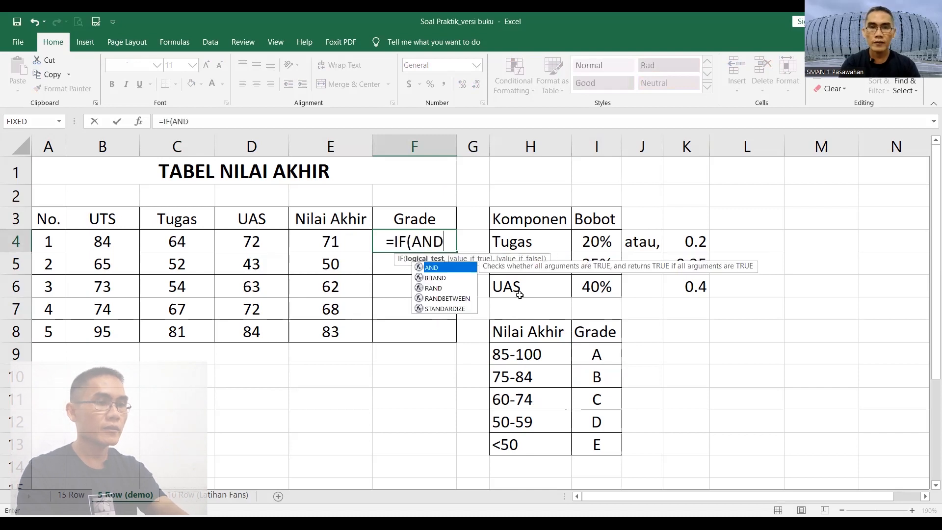
{"action": "type", "text": "("}
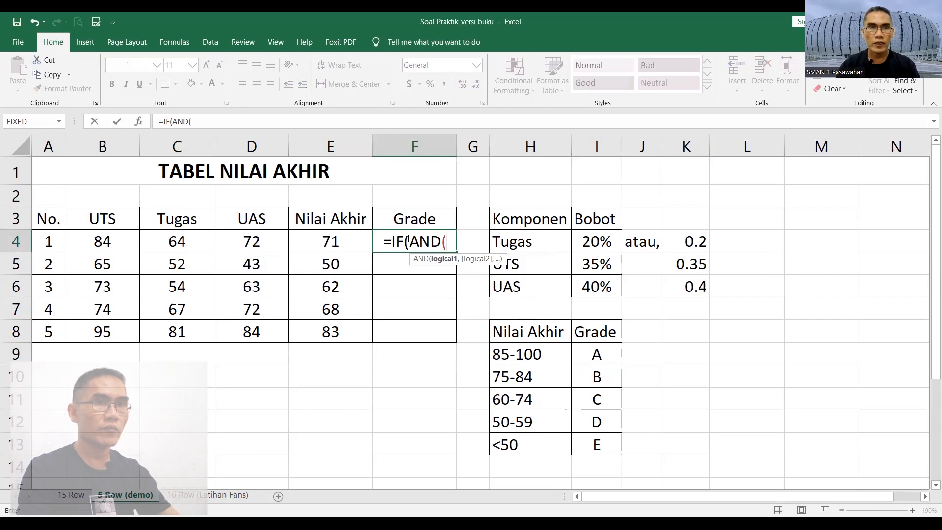
{"action": "left_click", "coordinate": [344, 240]}
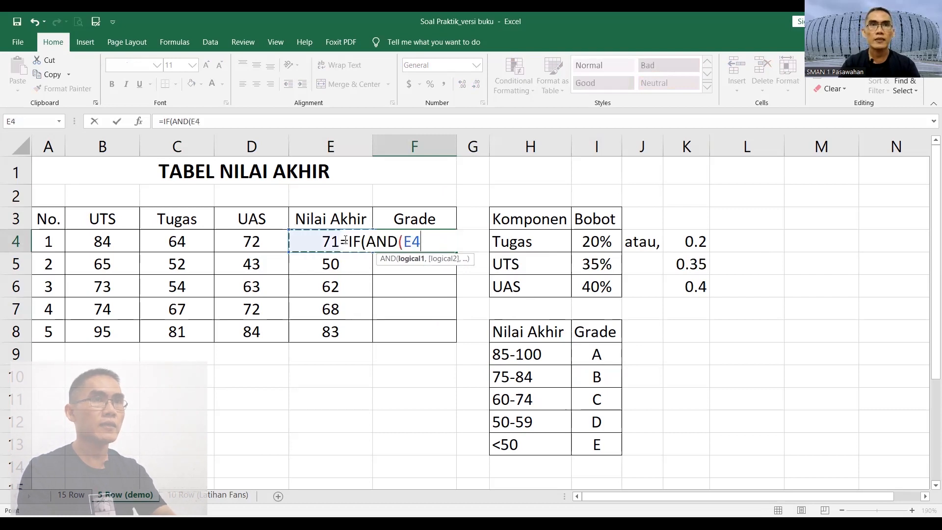
{"action": "type", "text": ">"}
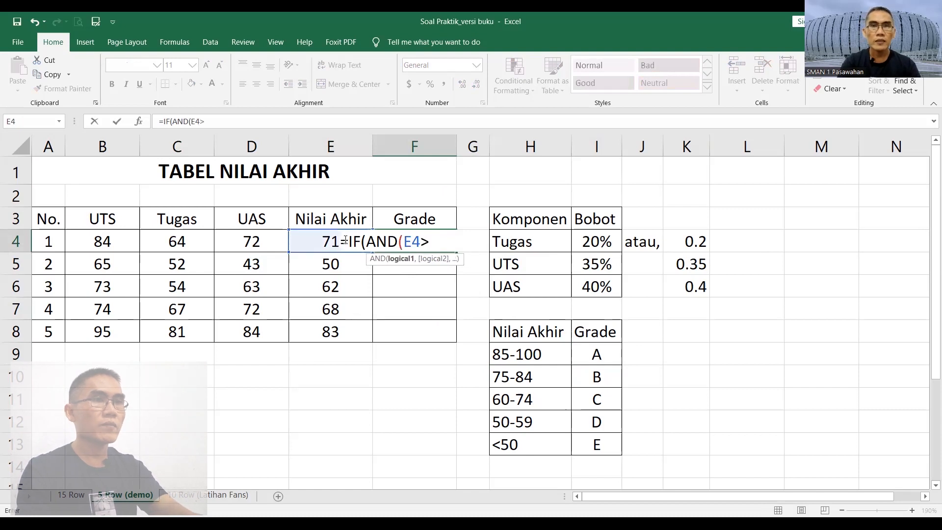
{"action": "type", "text": "=85"}
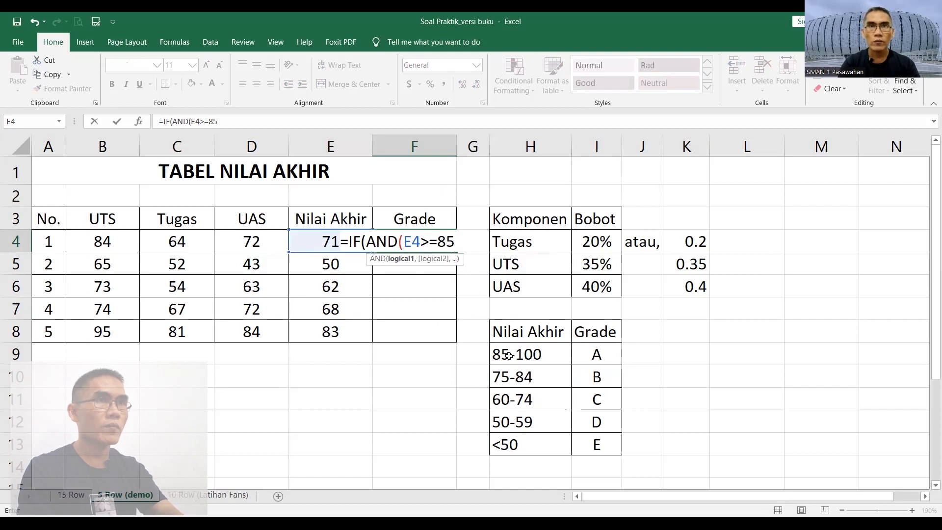
Add the upper limit E4<=100 to the AND test in F4 and return "A" when it is true
{"action": "type", "text": ","}
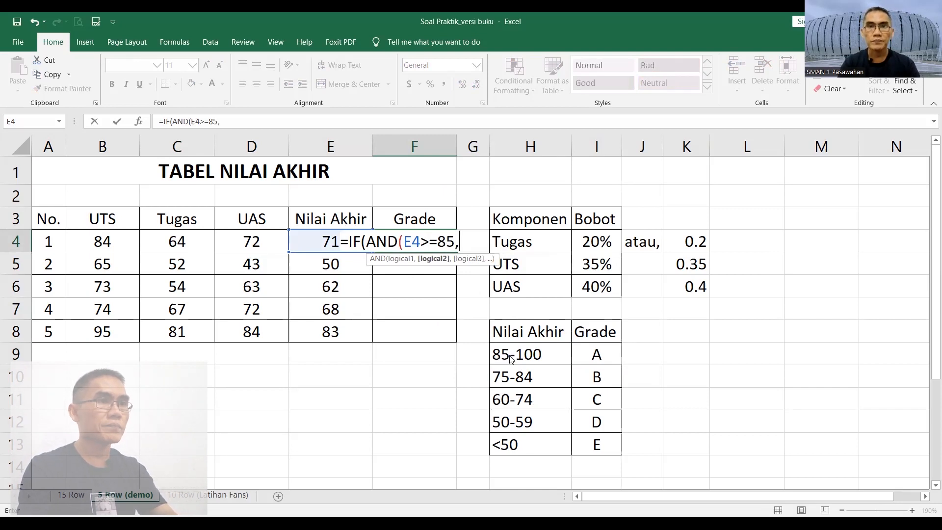
{"action": "type", "text": "E4"}
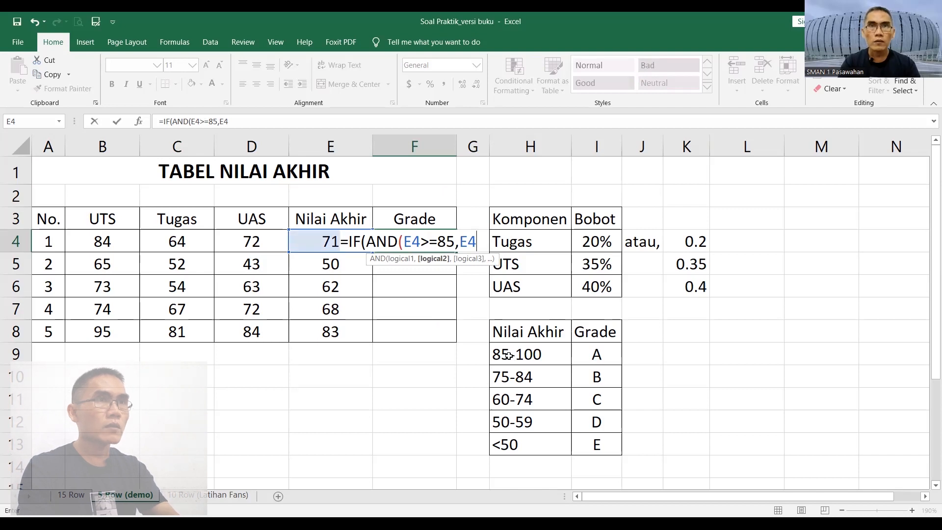
{"action": "type", "text": "<"}
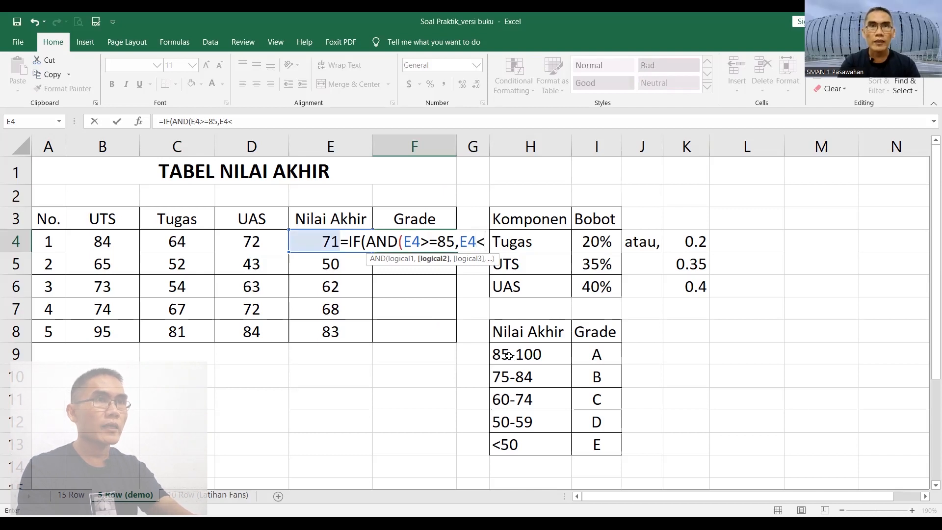
{"action": "type", "text": "=100"}
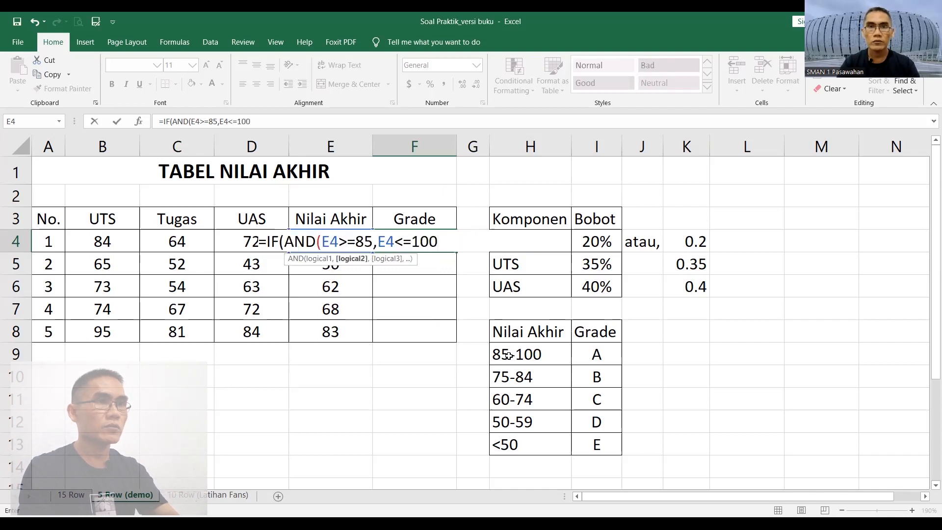
{"action": "type", "text": "),\"A\""}
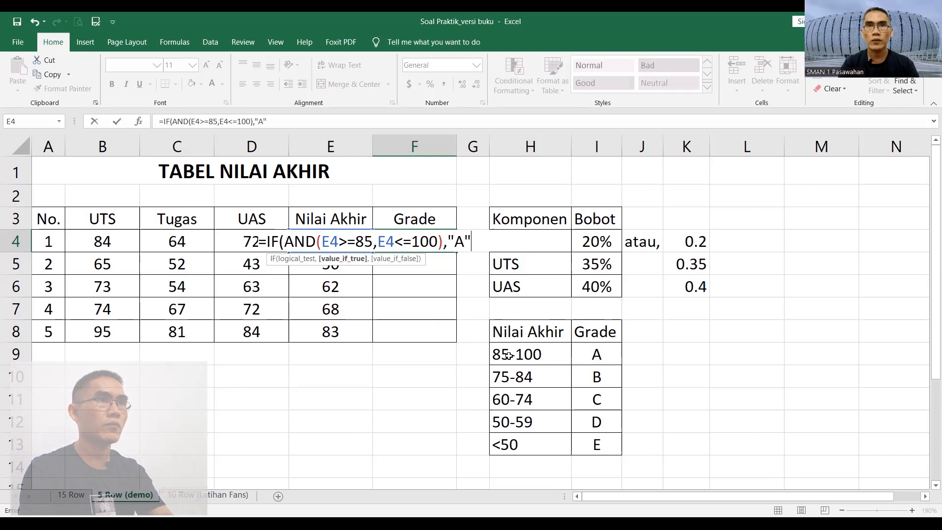
Nest a second IF in F4 as the false value, testing AND(E4>=75,E4<85) and returning "B"
{"action": "type", "text": ","}
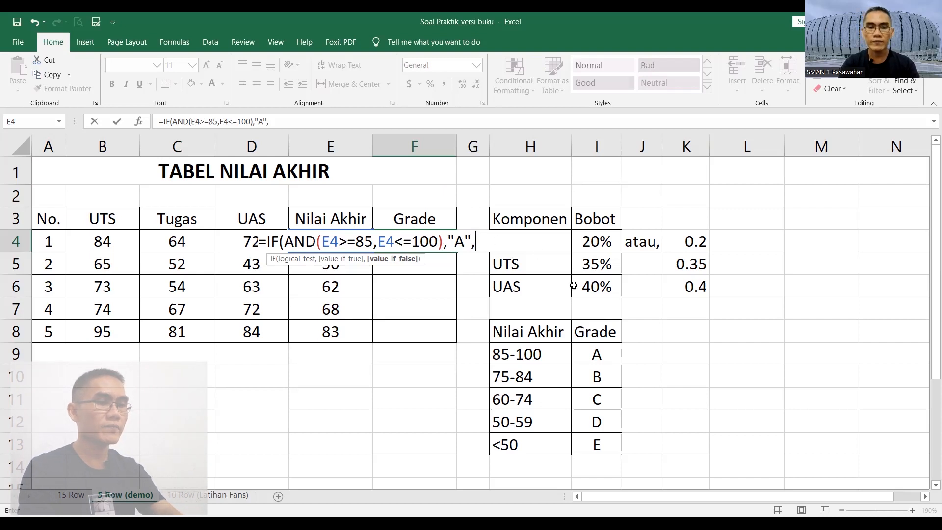
{"action": "type", "text": "IF"}
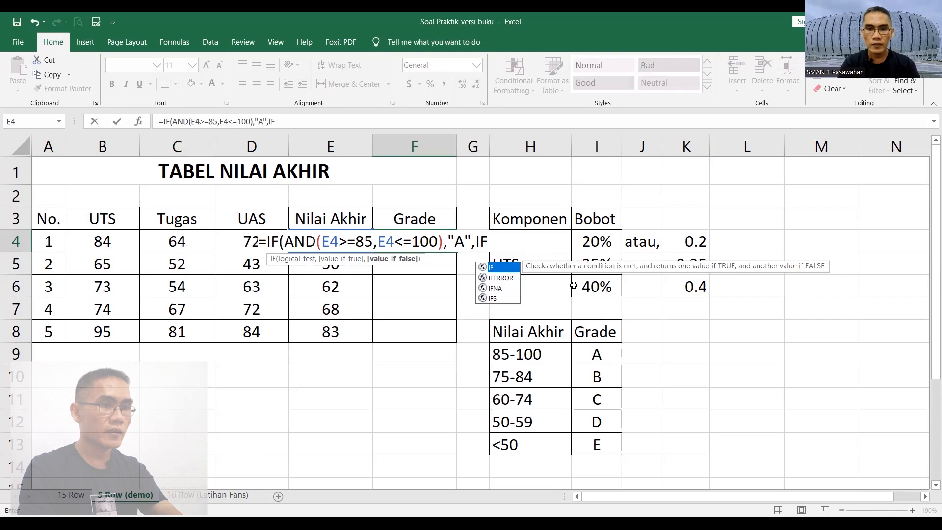
{"action": "type", "text": "("}
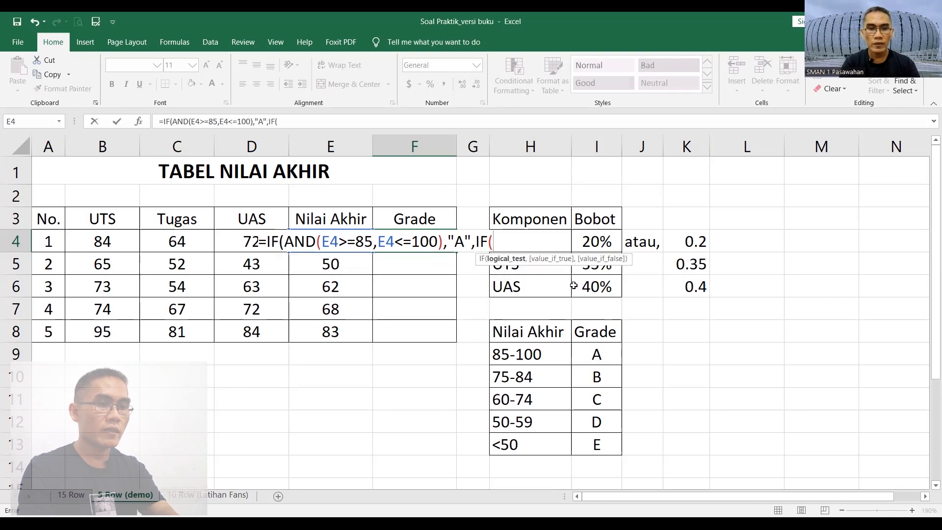
{"action": "type", "text": "AND"}
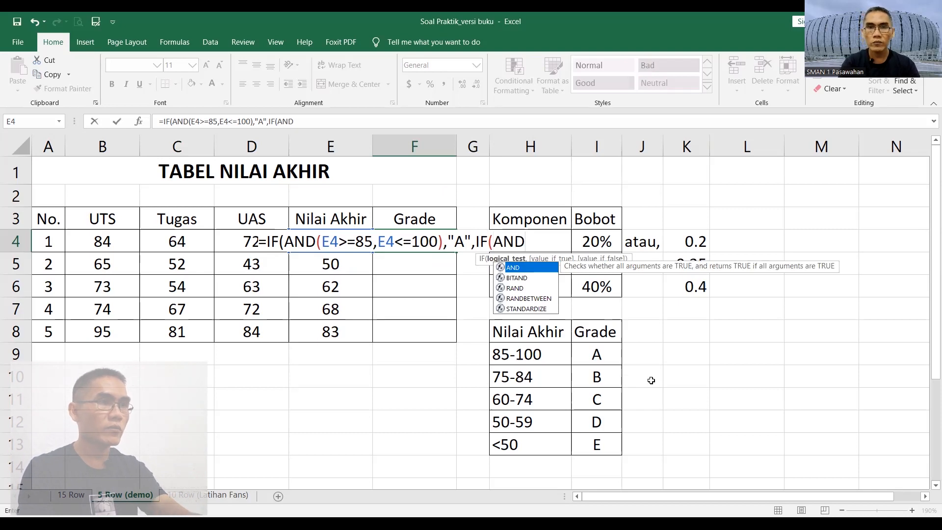
{"action": "type", "text": "("}
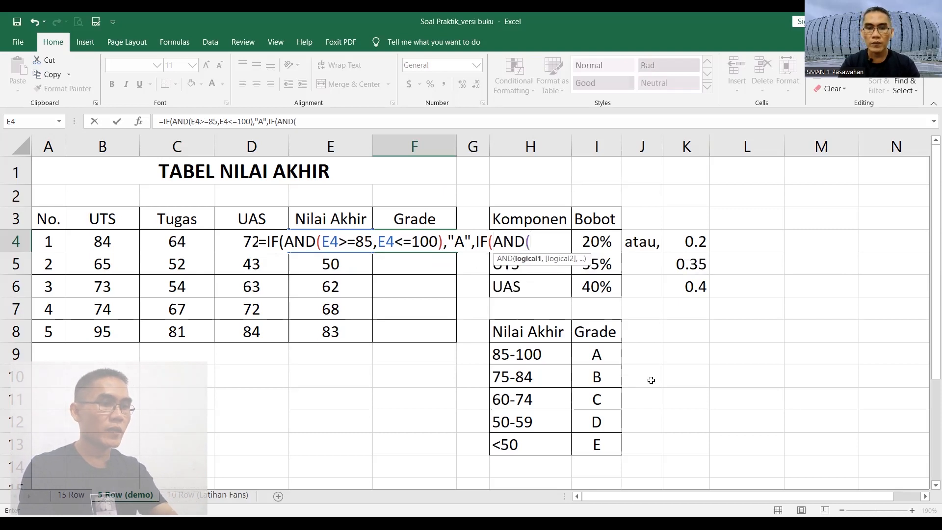
{"action": "type", "text": "E4"}
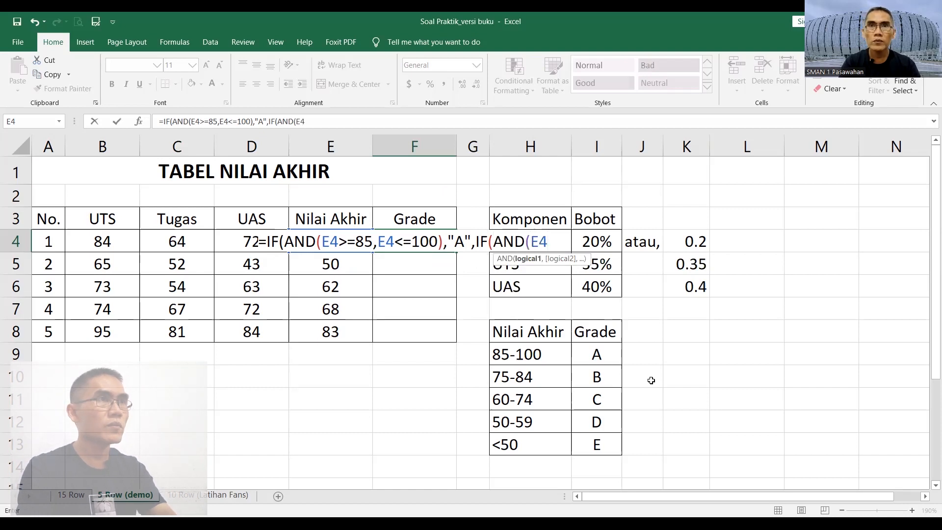
{"action": "type", "text": ">="}
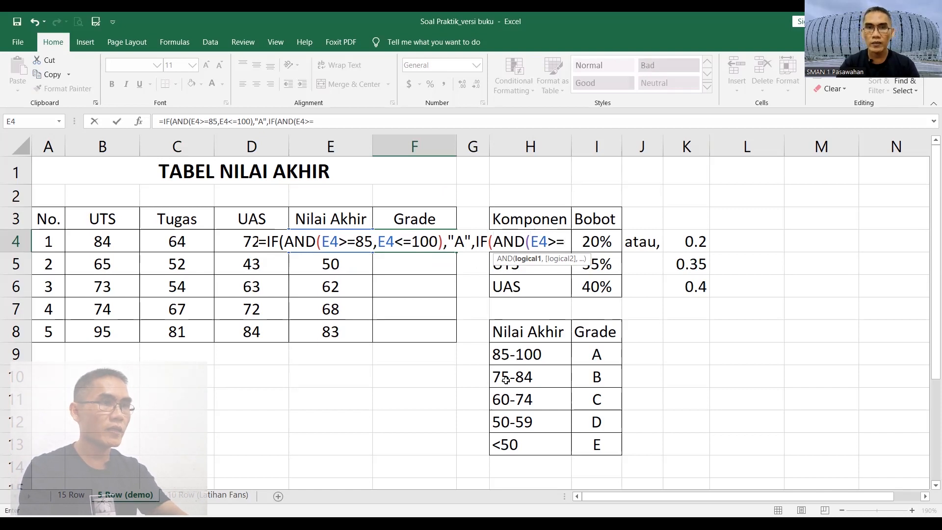
{"action": "type", "text": "75,E4"}
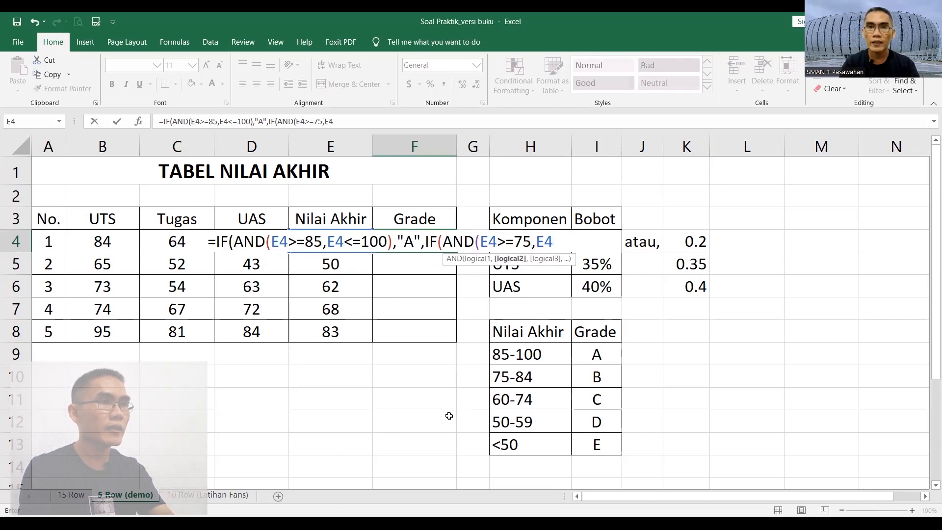
{"action": "type", "text": "<85),"}
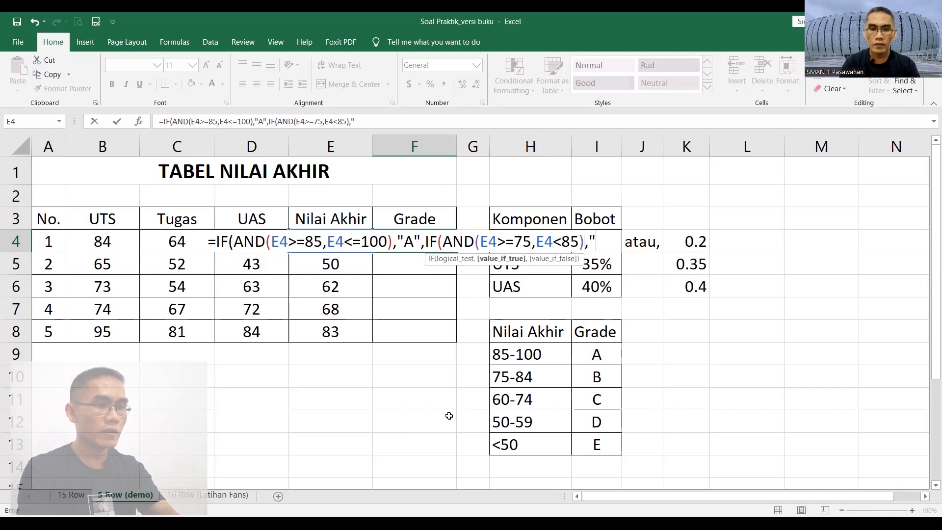
{"action": "type", "text": " B\""}
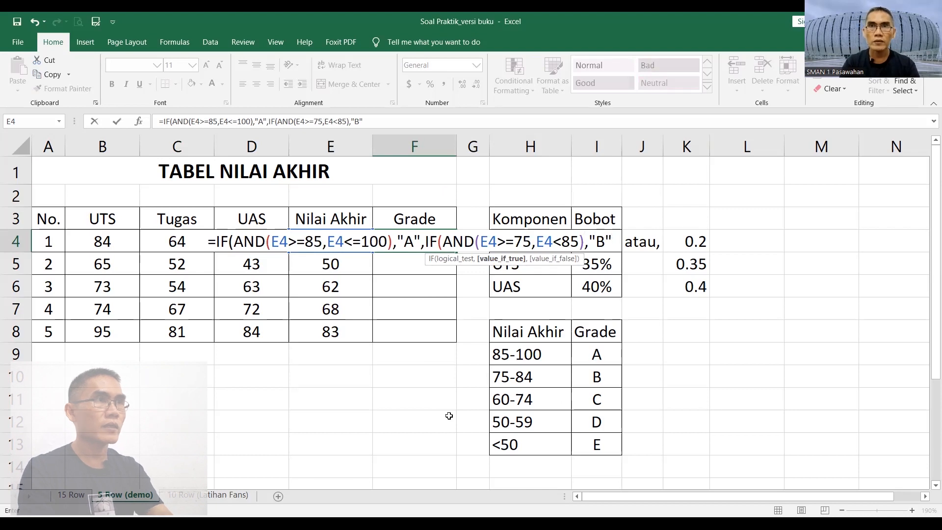
Nest a third IF with AND in the F4 formula after "B", starting with the lower-limit test E4>=60
{"action": "type", "text": ","}
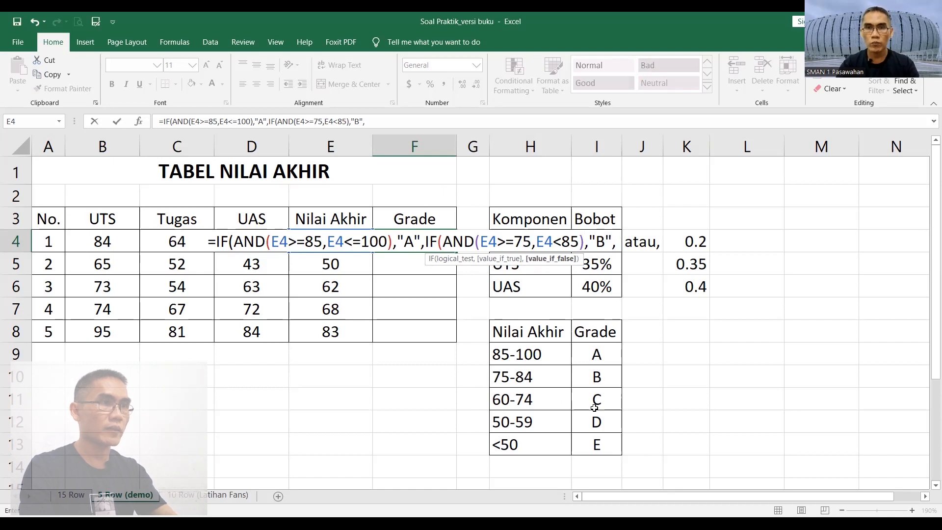
{"action": "type", "text": "I"}
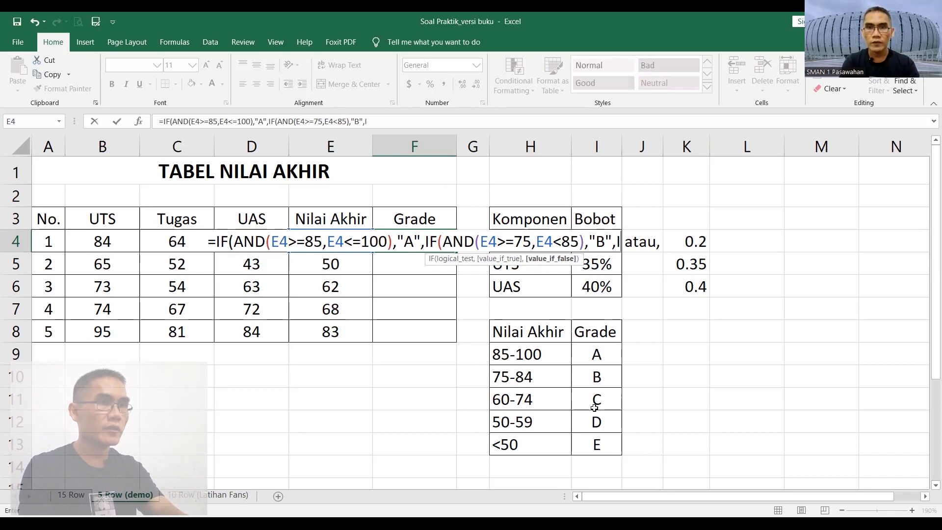
{"action": "type", "text": "F"}
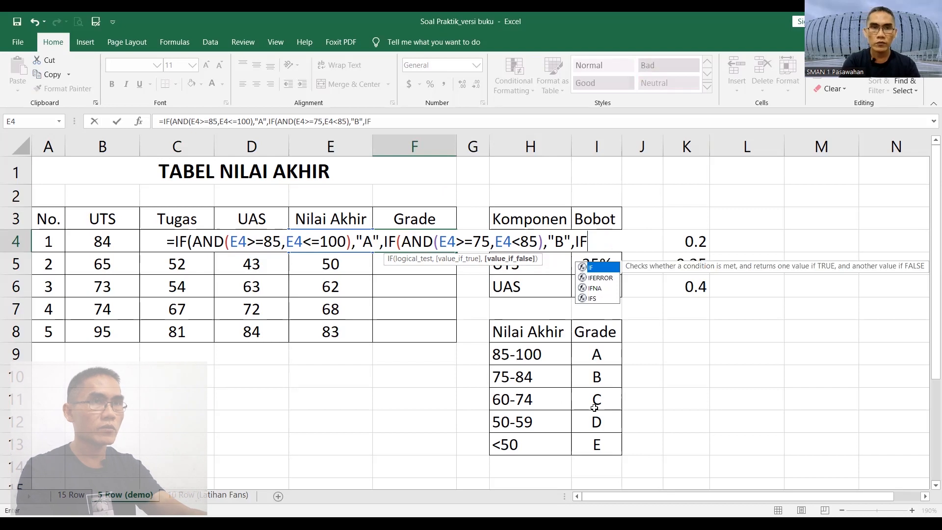
{"action": "type", "text": "(A"}
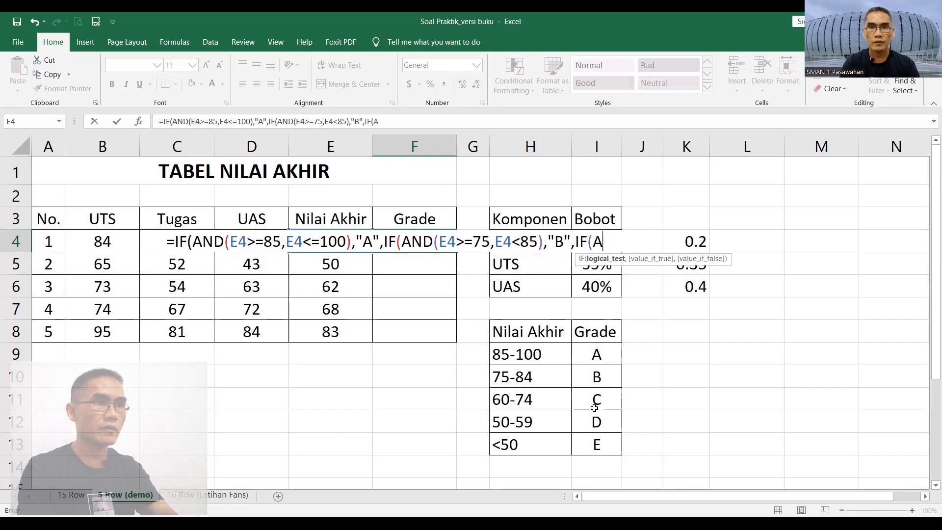
{"action": "type", "text": "ND"}
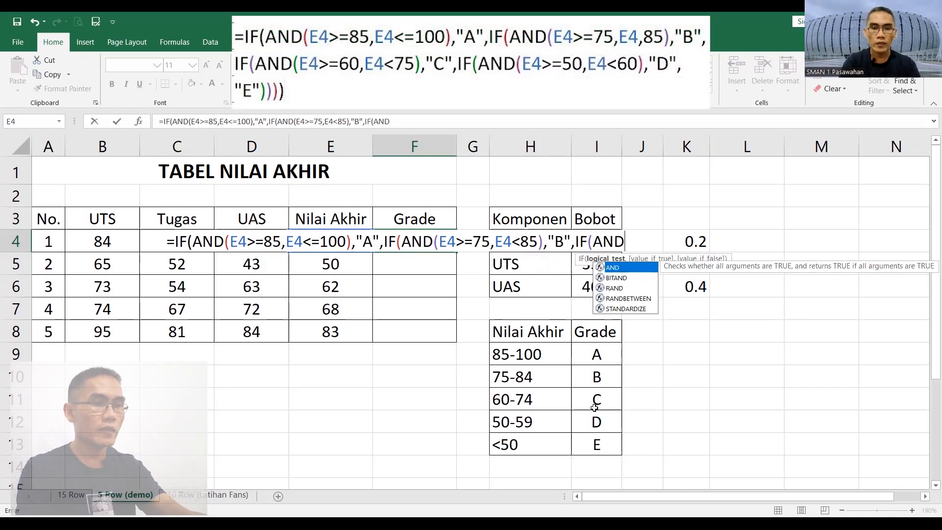
{"action": "type", "text": ")"}
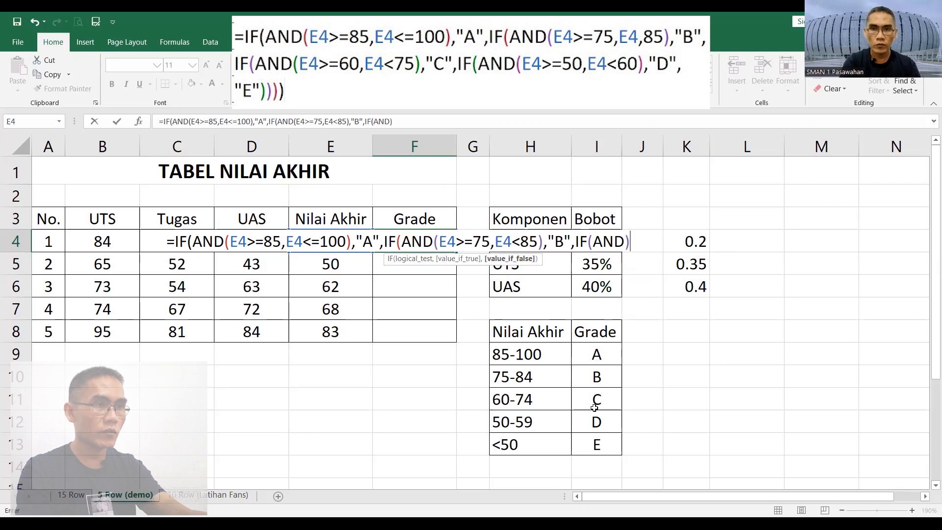
{"action": "key", "text": "BackSpace"}
{"action": "type", "text": "("}
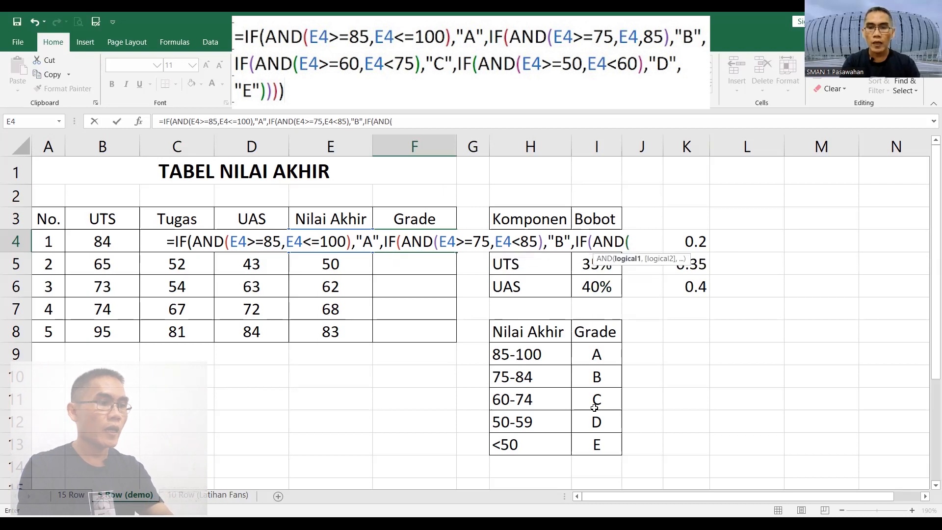
{"action": "type", "text": "E4>"}
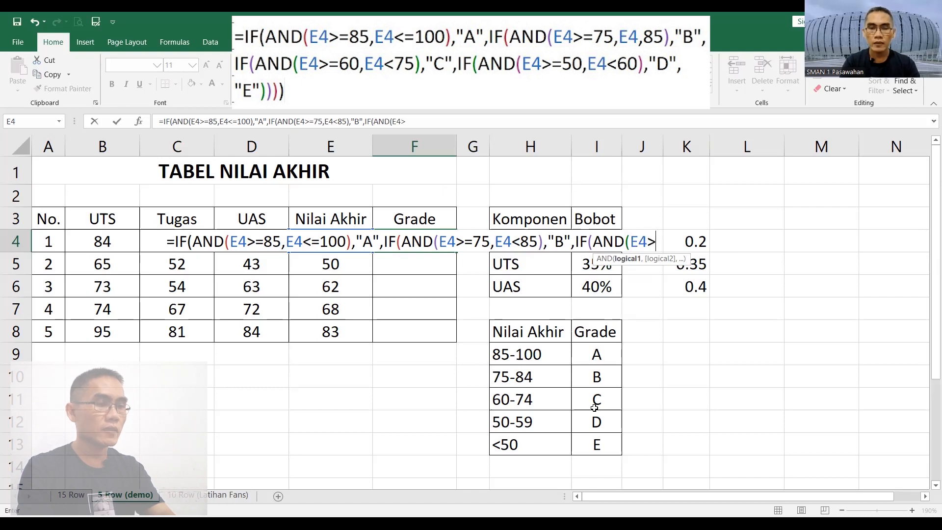
{"action": "type", "text": "=60"}
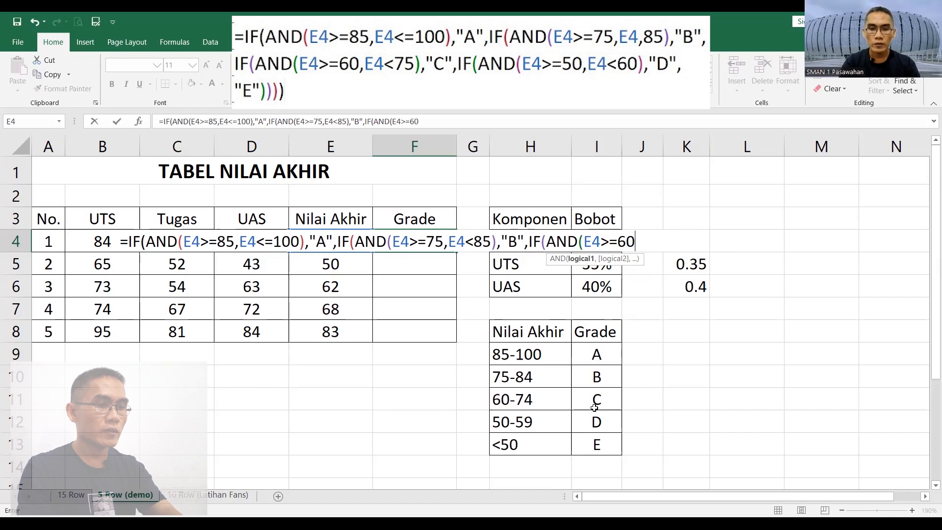
Complete the third AND test in F4 with the arguments E4,75 and return "C" when it is true
{"action": "type", "text": ","}
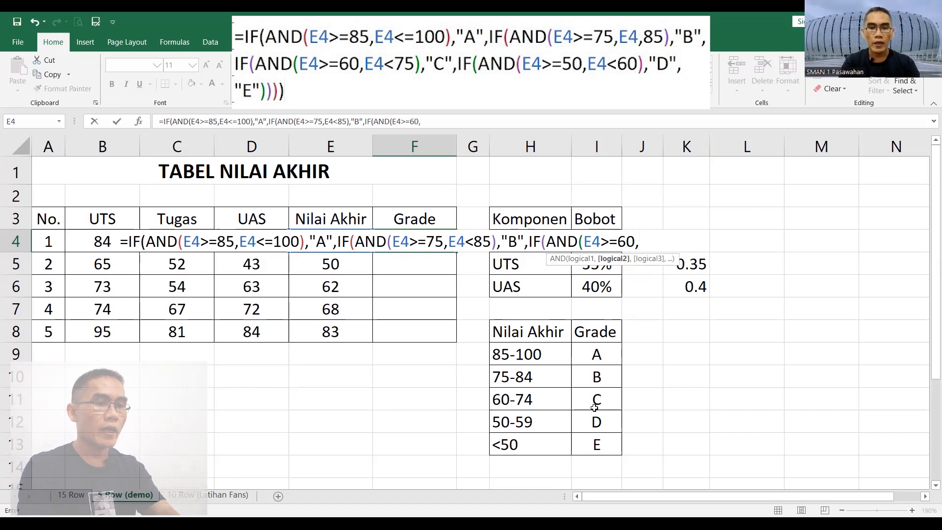
{"action": "type", "text": "E"}
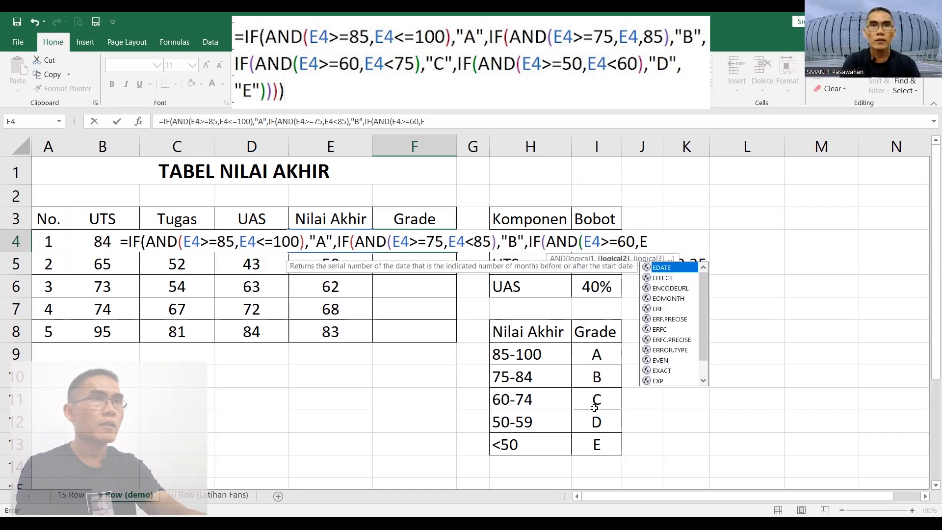
{"action": "type", "text": "4"}
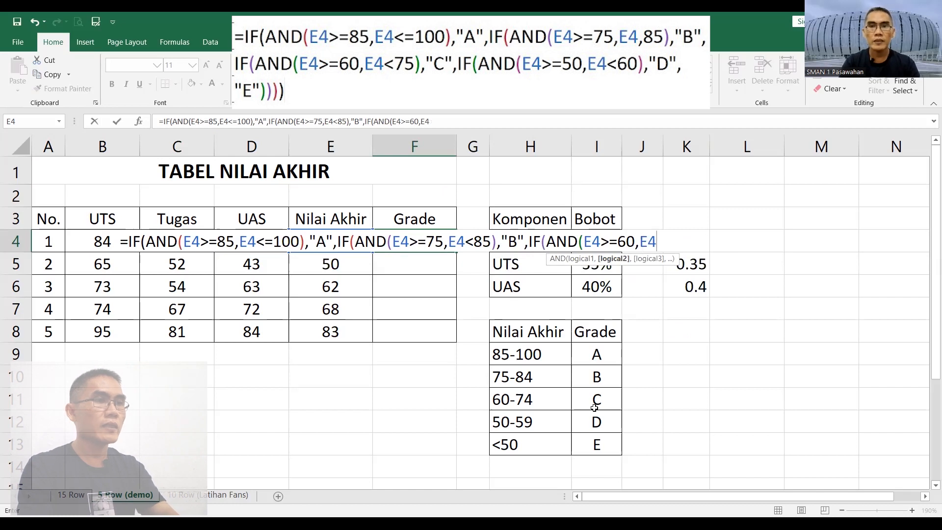
{"action": "type", "text": ","}
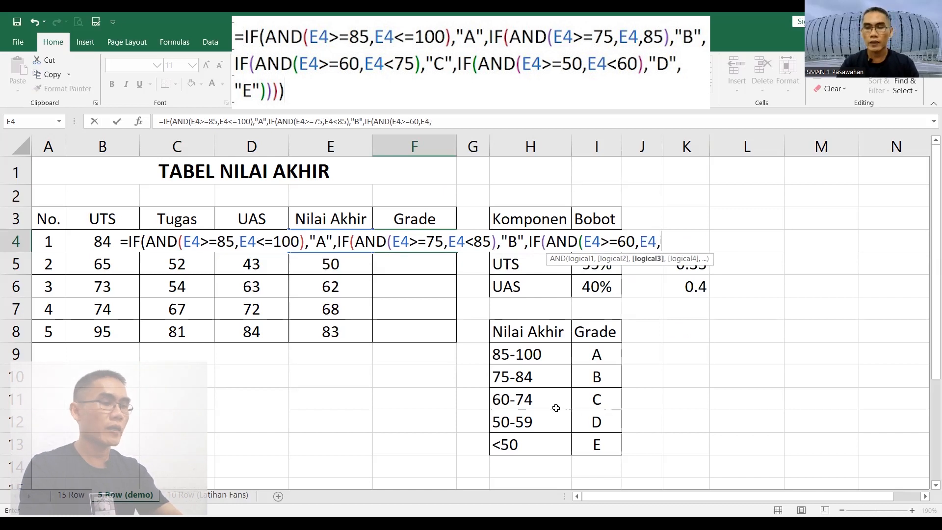
{"action": "type", "text": "75"}
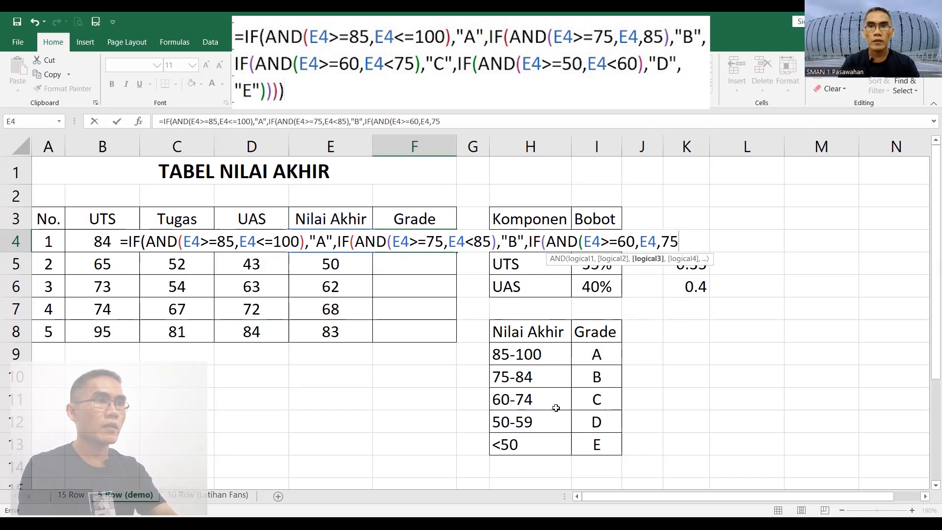
{"action": "type", "text": ")"}
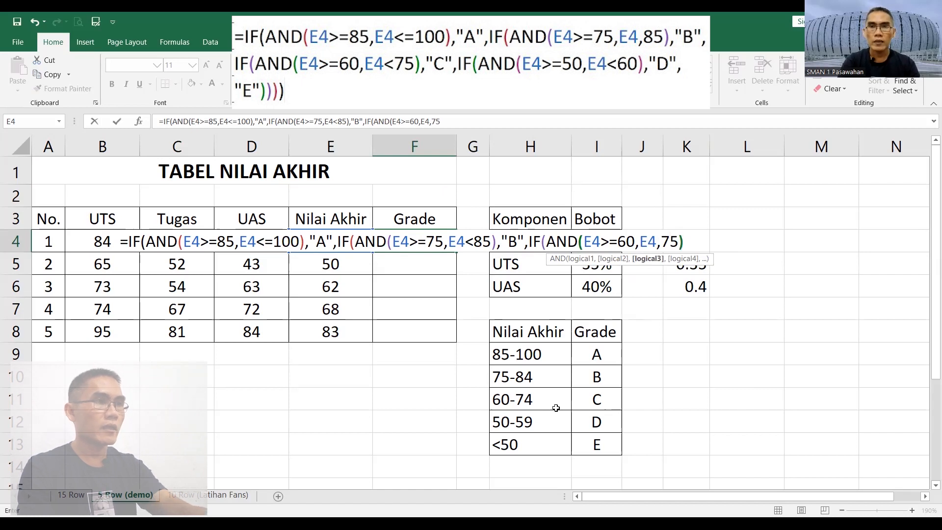
{"action": "type", "text": ",\"C"}
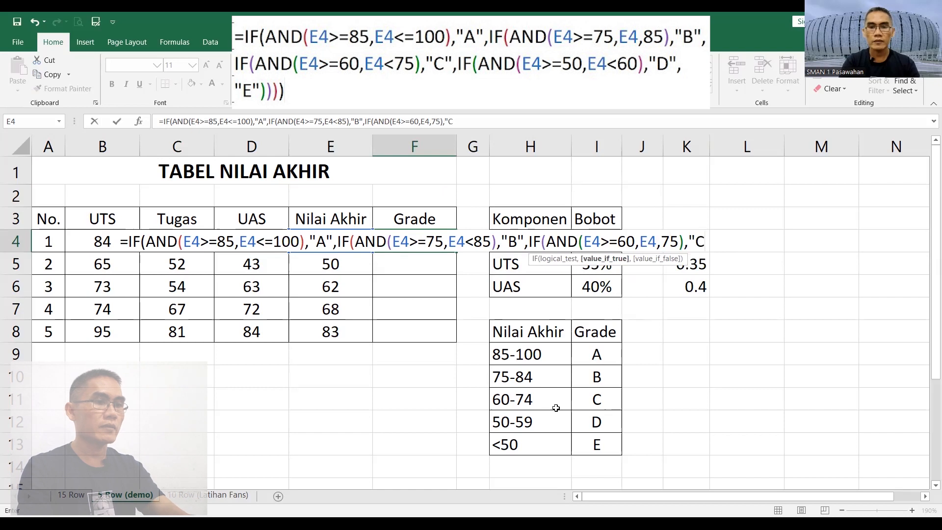
{"action": "type", "text": "\""}
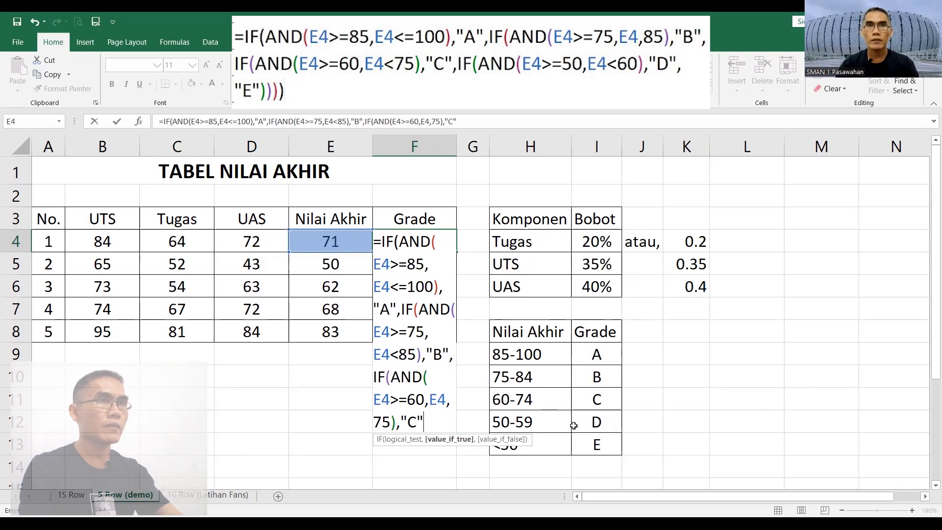
Nest a fourth IF with AND in the F4 formula after "C", starting with the lower-limit test E4>=50
{"action": "type", "text": ","}
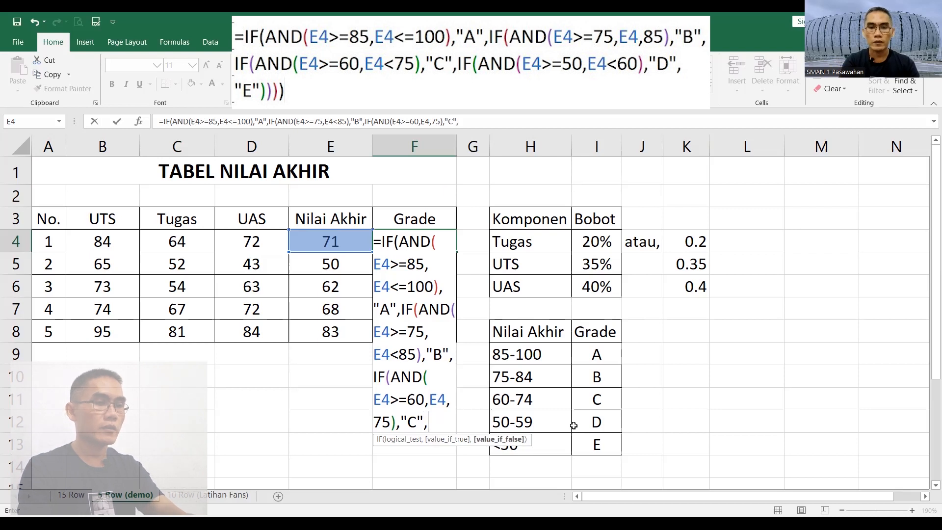
{"action": "type", "text": "IF"}
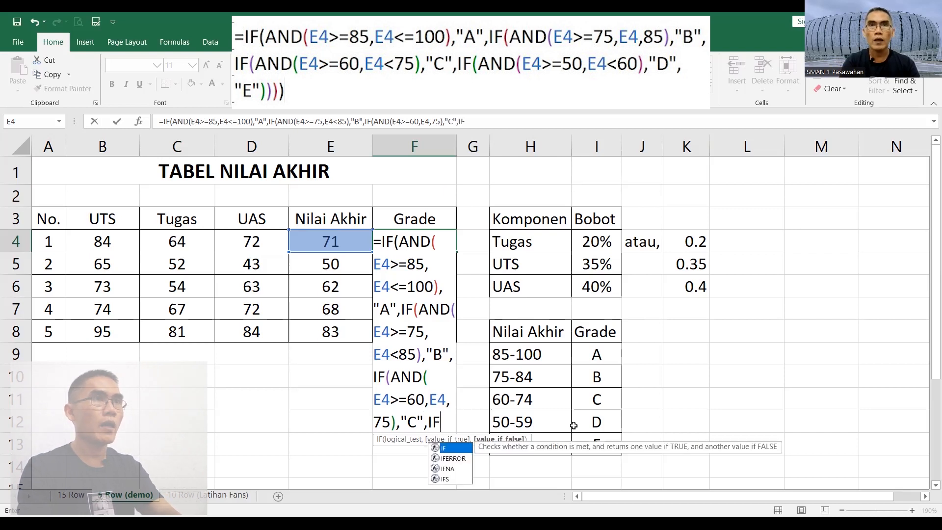
{"action": "type", "text": "(AND"}
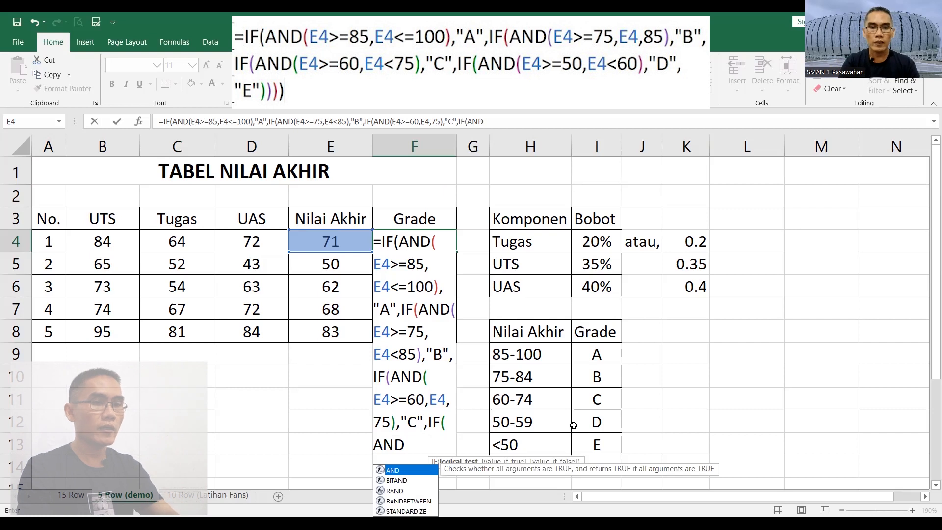
{"action": "type", "text": "(E"}
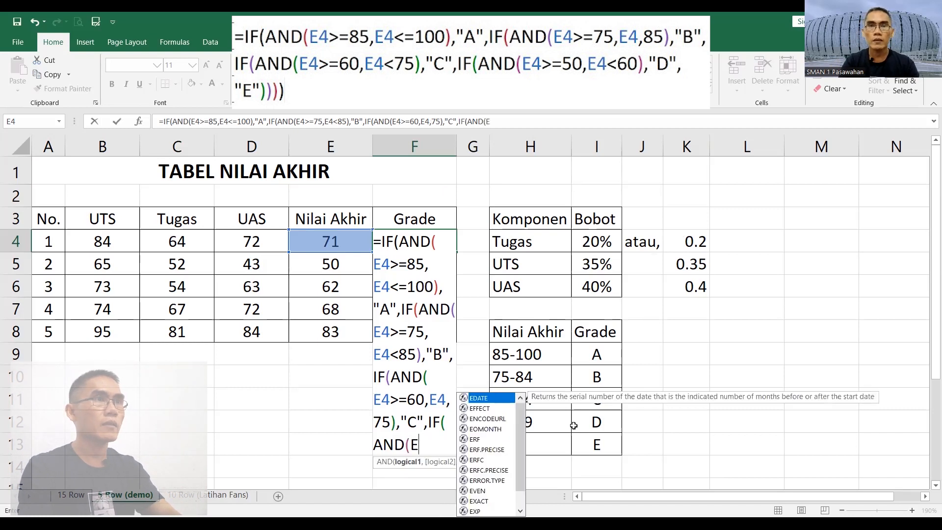
{"action": "type", "text": "4>=50"}
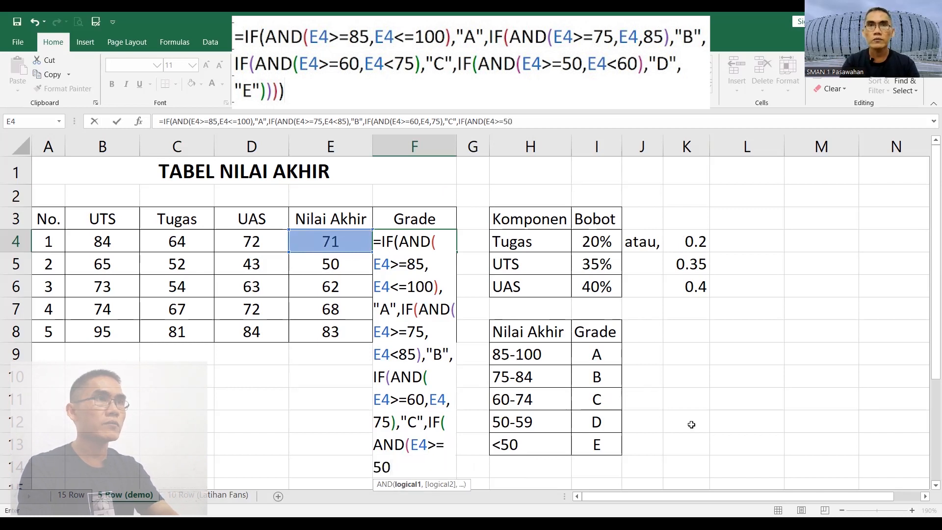
{"action": "type", "text": "E"}
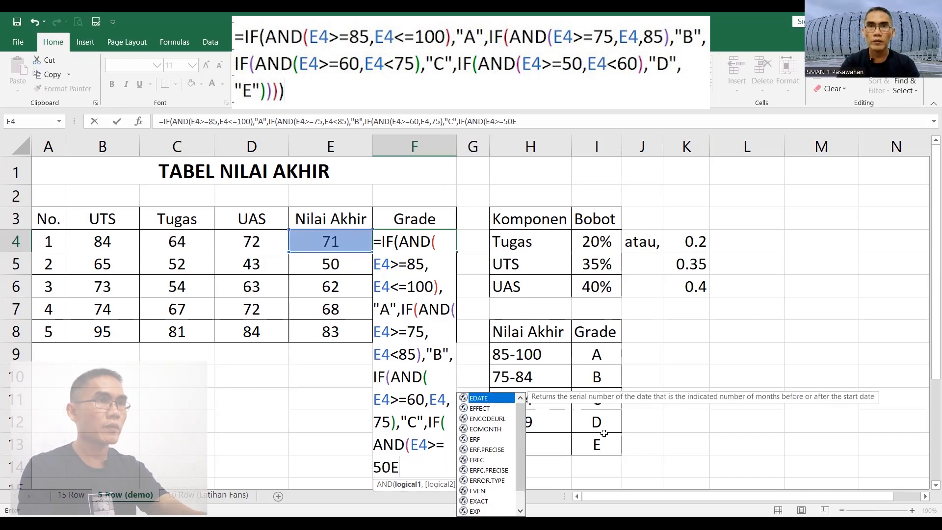
{"action": "key", "text": "BackSpace"}
{"action": "type", "text": ","}
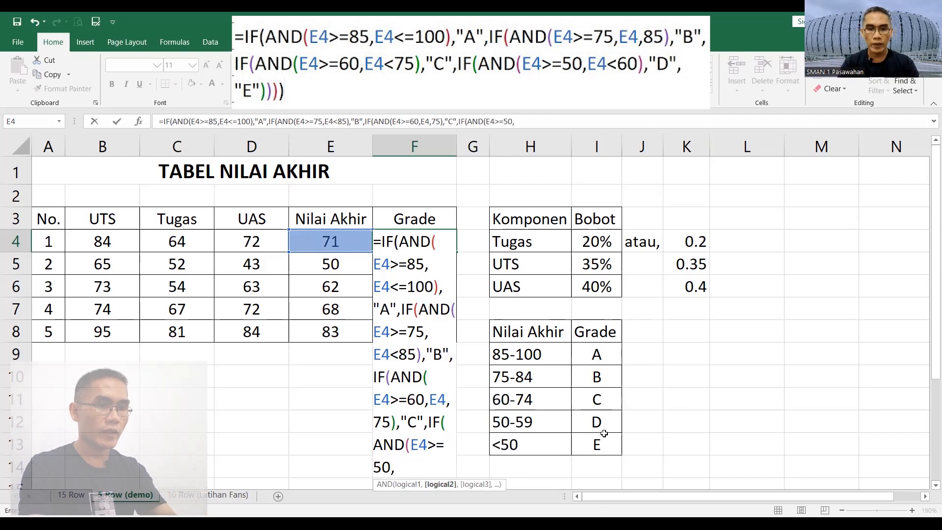
Complete the fourth AND test in F4 with the arguments E4,60 and return "D" when it is true
{"action": "type", "text": "E4"}
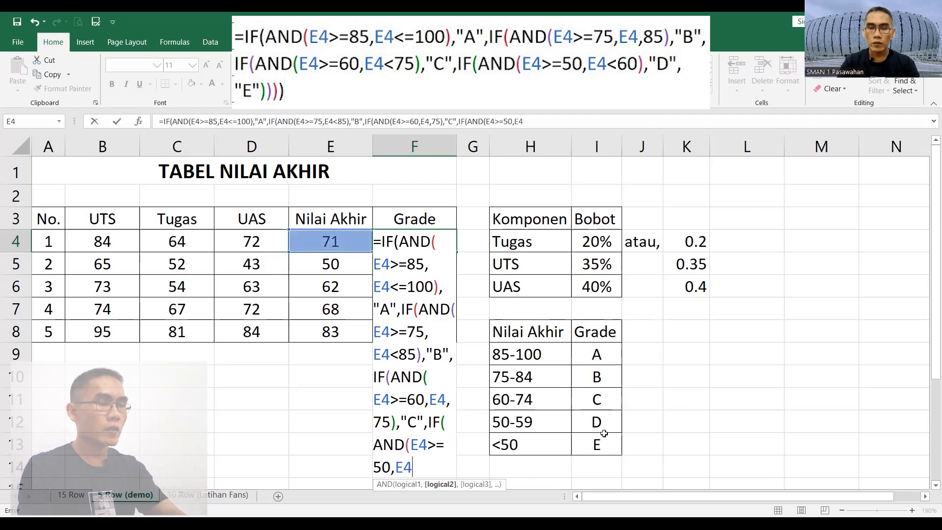
{"action": "type", "text": ",60"}
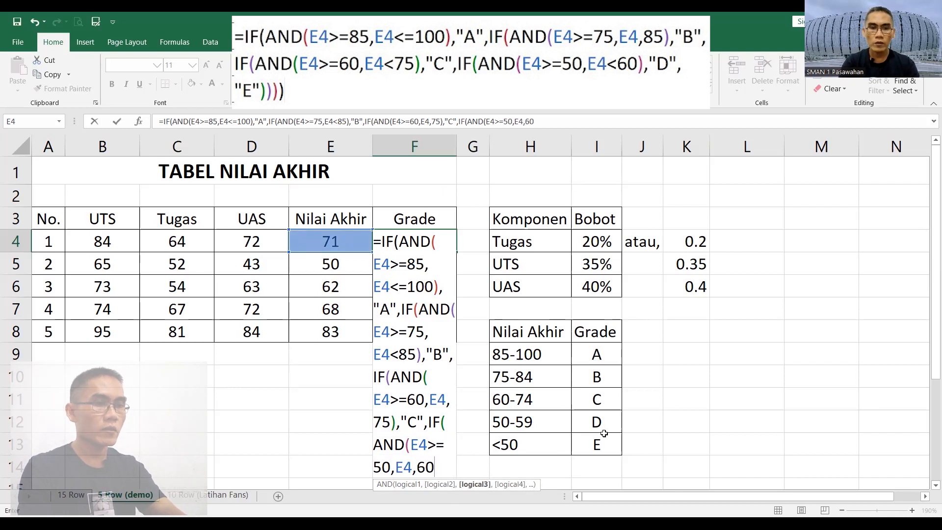
{"action": "type", "text": ",E"}
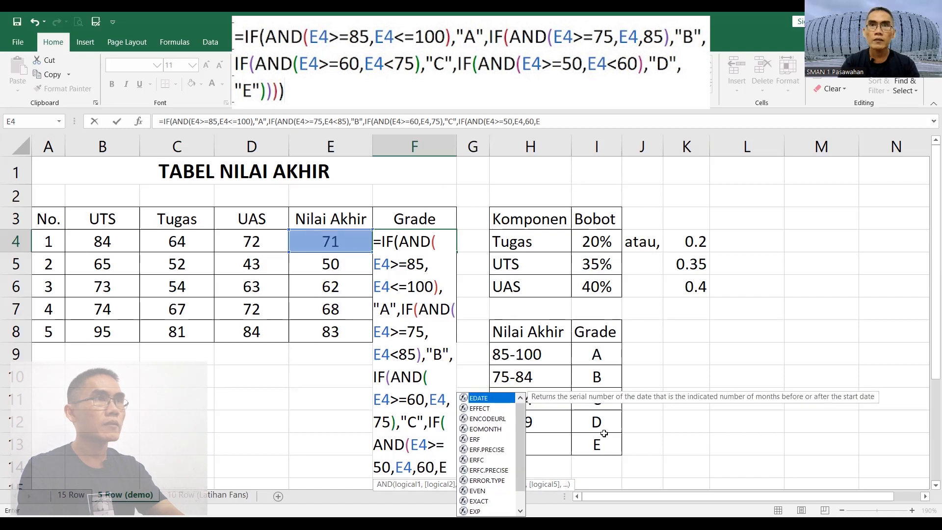
{"action": "type", "text": "4"}
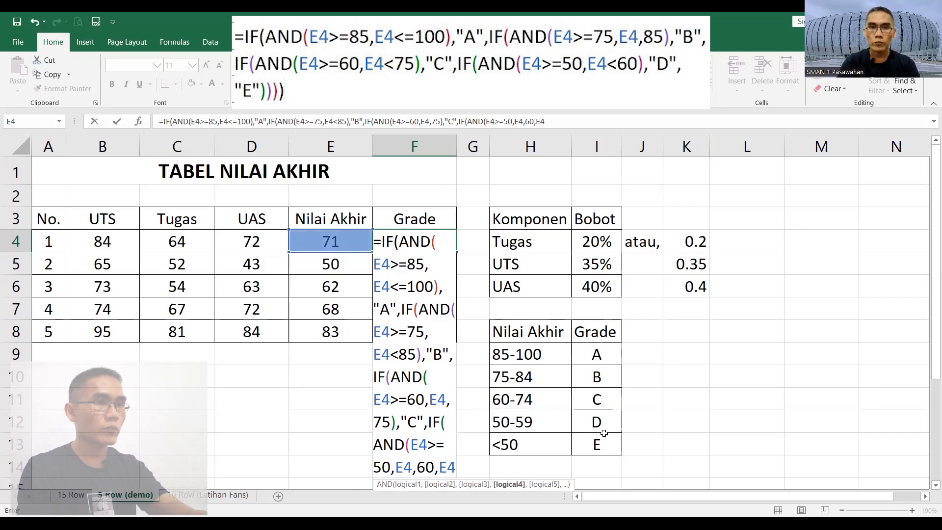
{"action": "key", "text": "BackSpace"}
{"action": "key", "text": "BackSpace"}
{"action": "key", "text": "BackSpace"}
{"action": "type", "text": ")"}
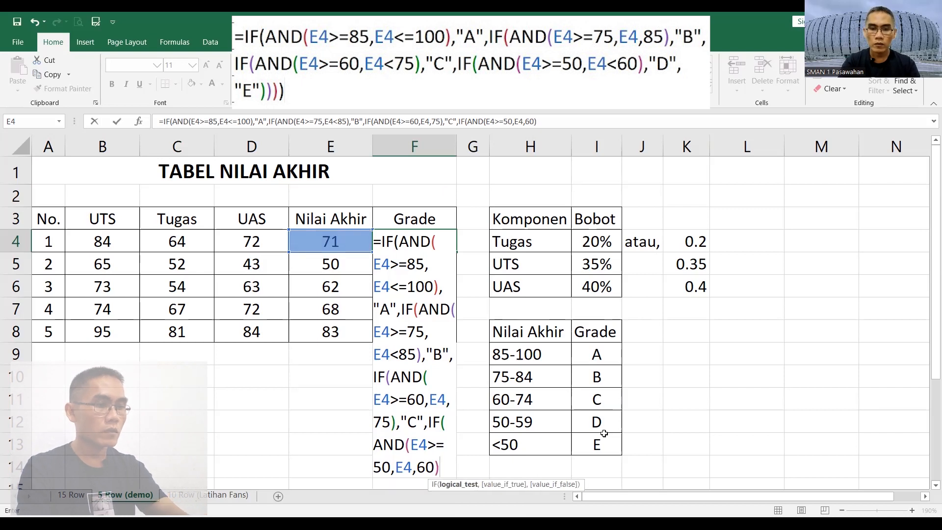
{"action": "type", "text": ","}
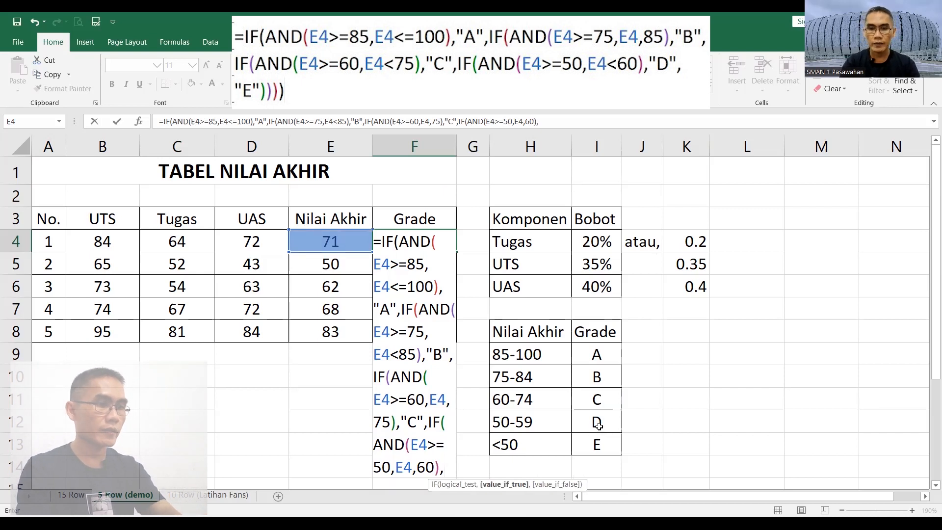
{"action": "type", "text": "\"D"}
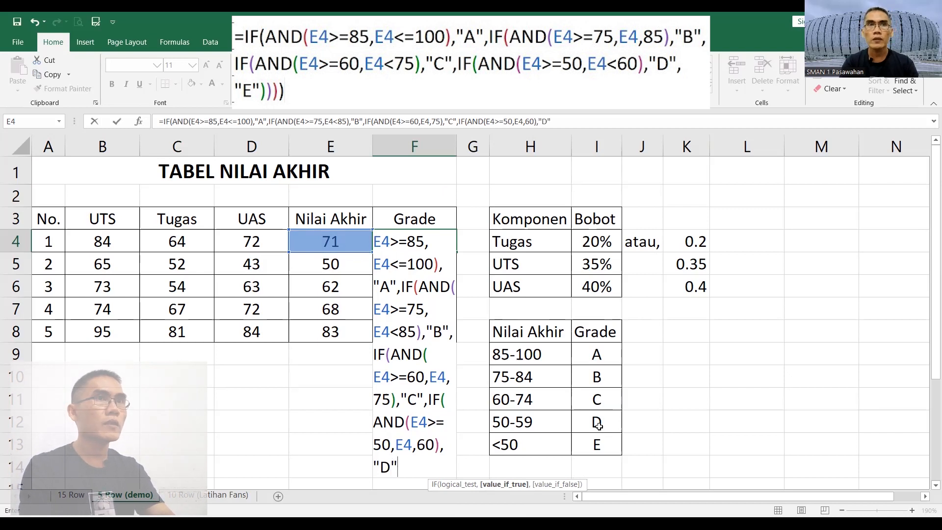
Add "E" as the value if false of the innermost IF in F4
{"action": "type", "text": "\",\""}
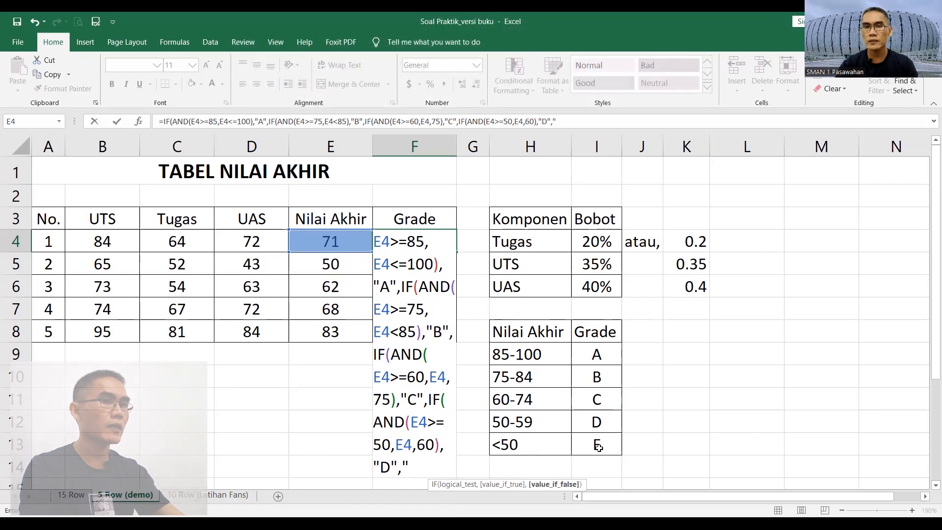
{"action": "type", "text": "E"}
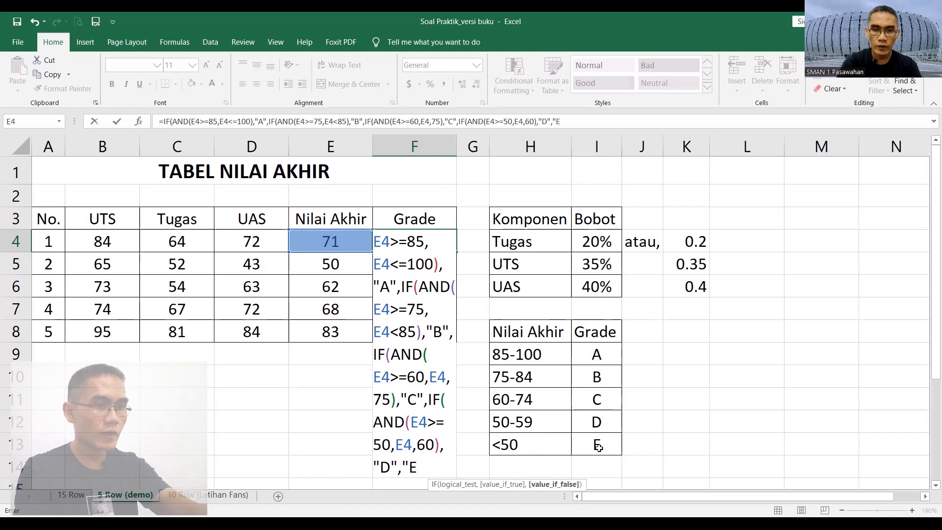
{"action": "type", "text": "\""}
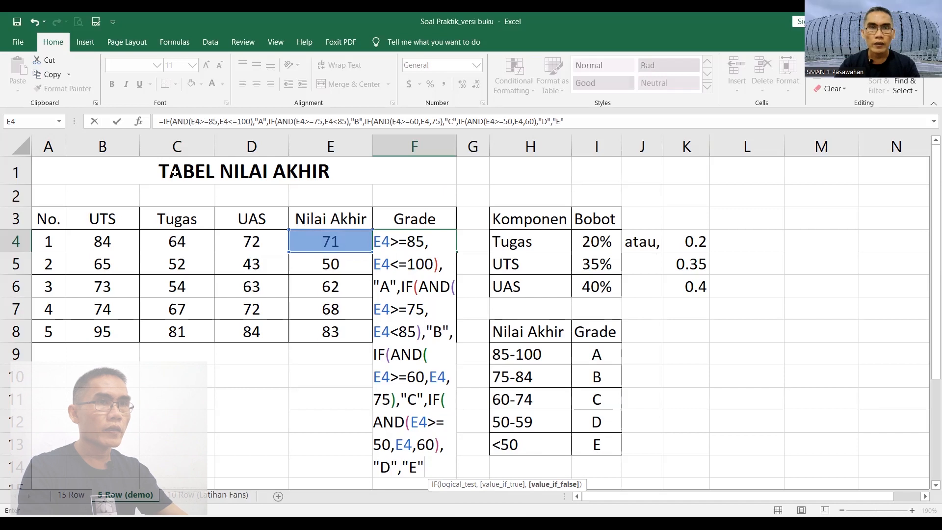
Check the four IF functions in F4, close them with four closing parentheses and commit the formula
{"action": "left_click", "coordinate": [161, 122]}
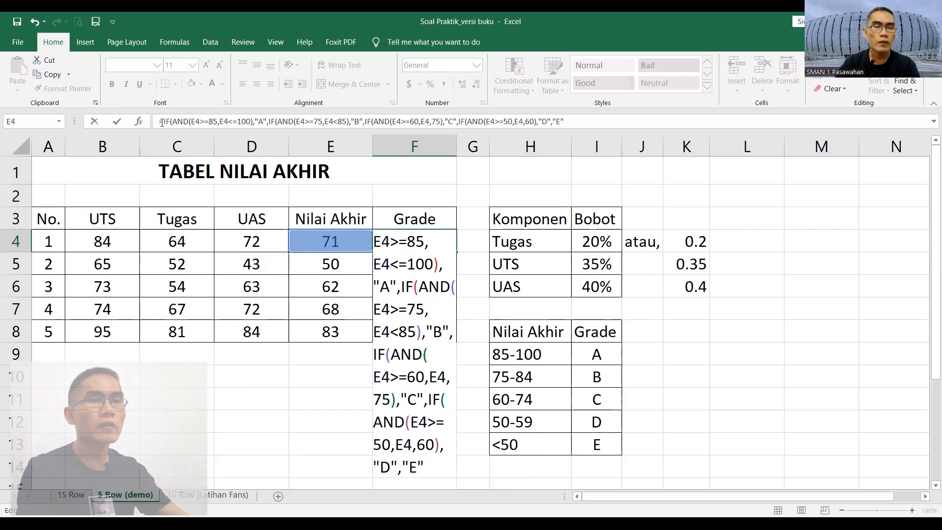
{"action": "left_click_drag", "start_coordinate": [162, 121], "coordinate": [171, 122]}
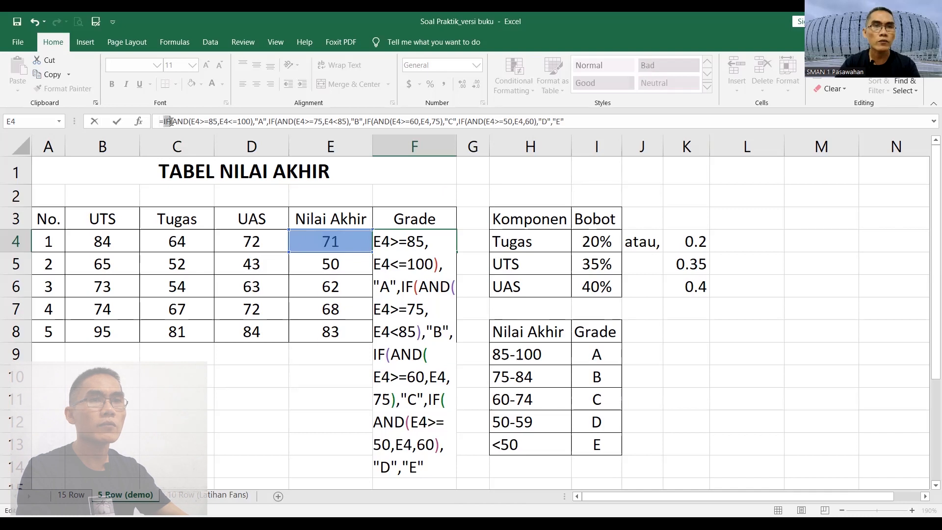
{"action": "left_click", "coordinate": [270, 121]}
{"action": "double_click", "coordinate": [273, 122]}
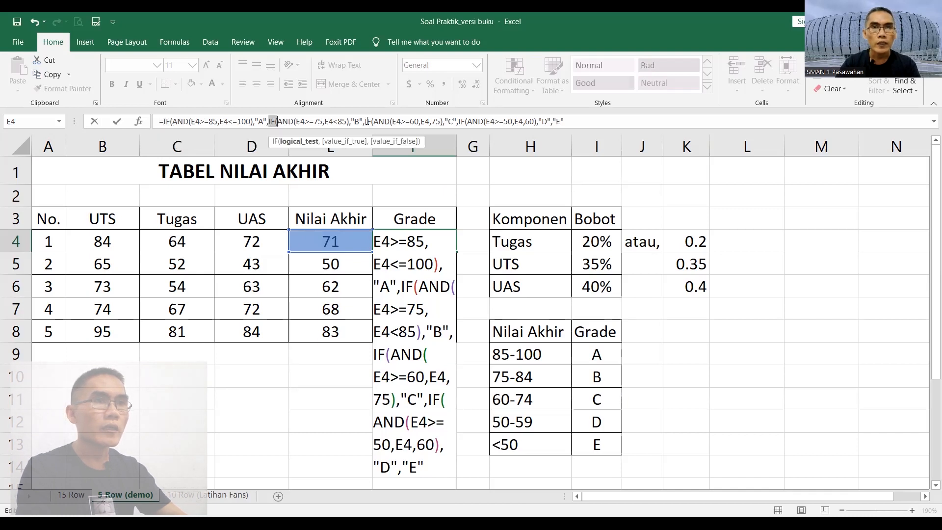
{"action": "double_click", "coordinate": [369, 122]}
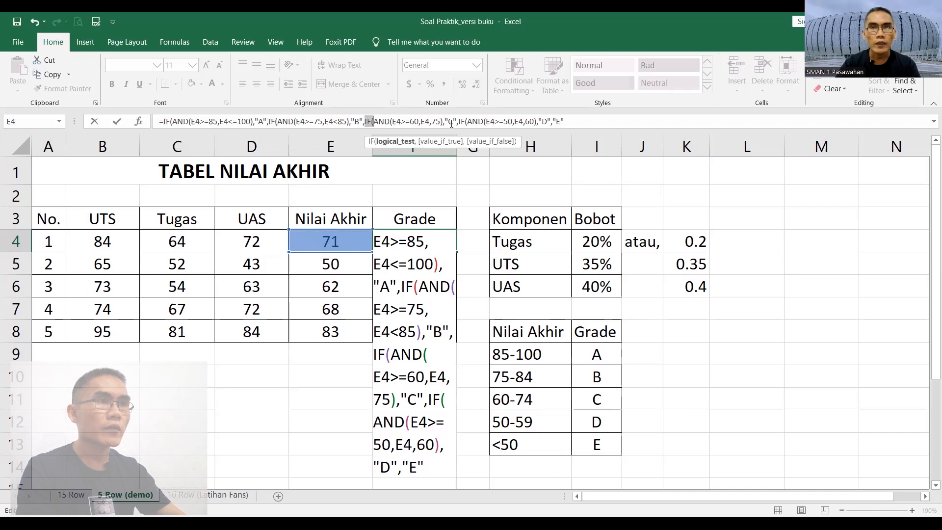
{"action": "double_click", "coordinate": [461, 121]}
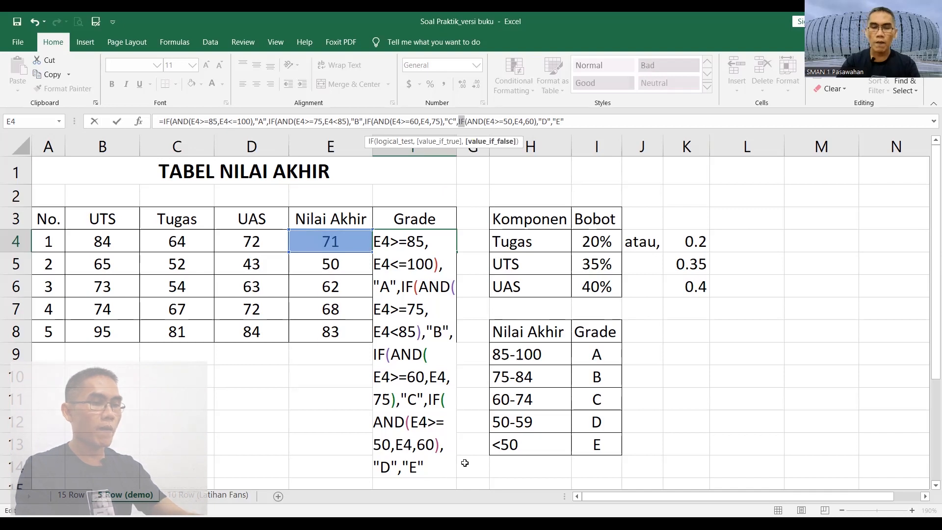
{"action": "left_click", "coordinate": [431, 471]}
{"action": "type", "text": ")"}
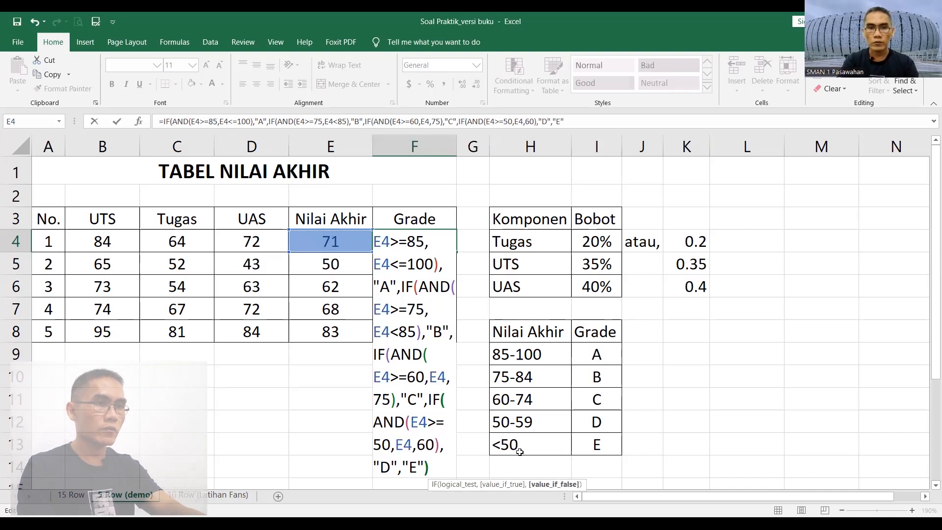
{"action": "key", "text": "Return"}
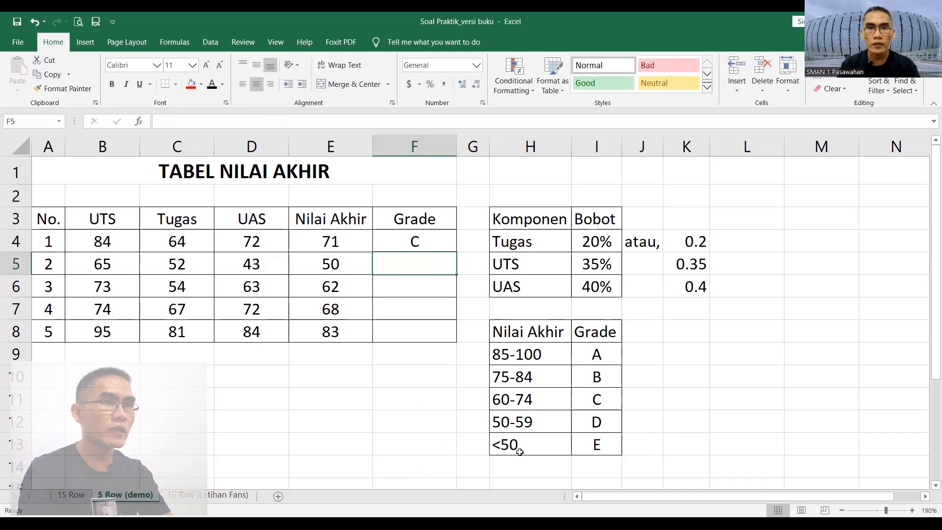
Review the finished F4 formula against the Nilai Akhir and Grade ranges in H8:I13 and the ungraded rows
{"action": "key", "text": "Up"}
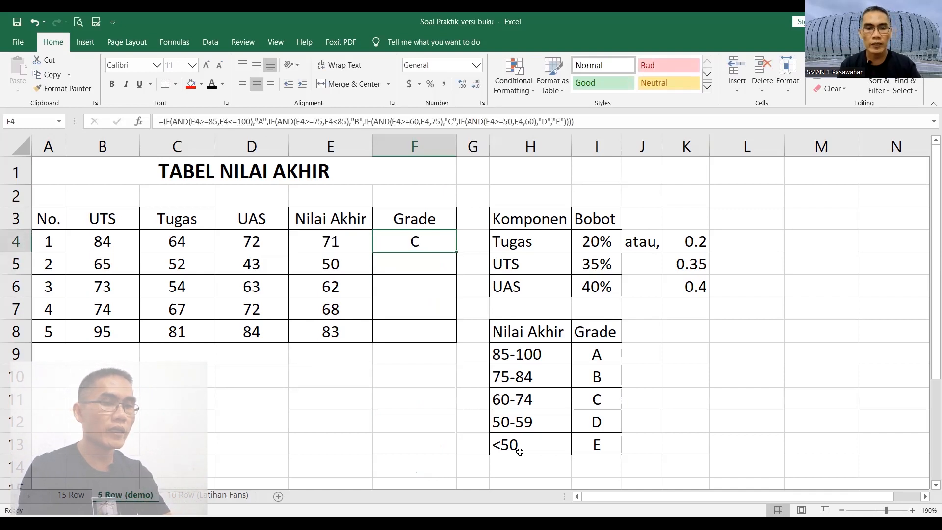
{"action": "key", "text": "F2"}
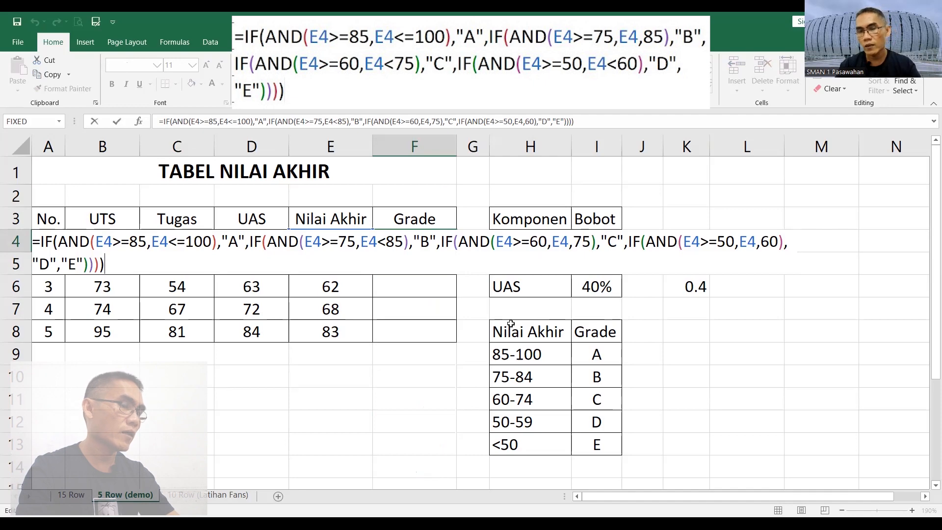
{"action": "left_click_drag", "start_coordinate": [510, 324], "coordinate": [592, 449]}
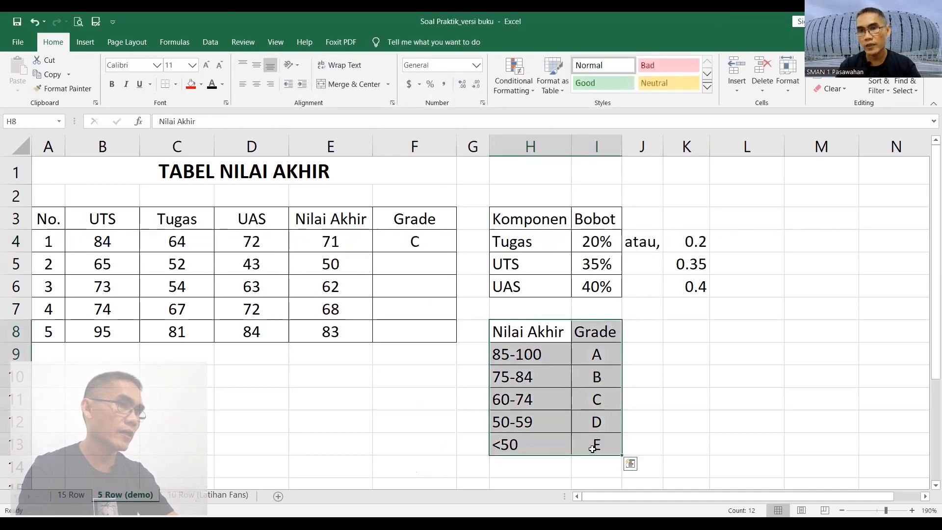
{"action": "left_click", "coordinate": [423, 248]}
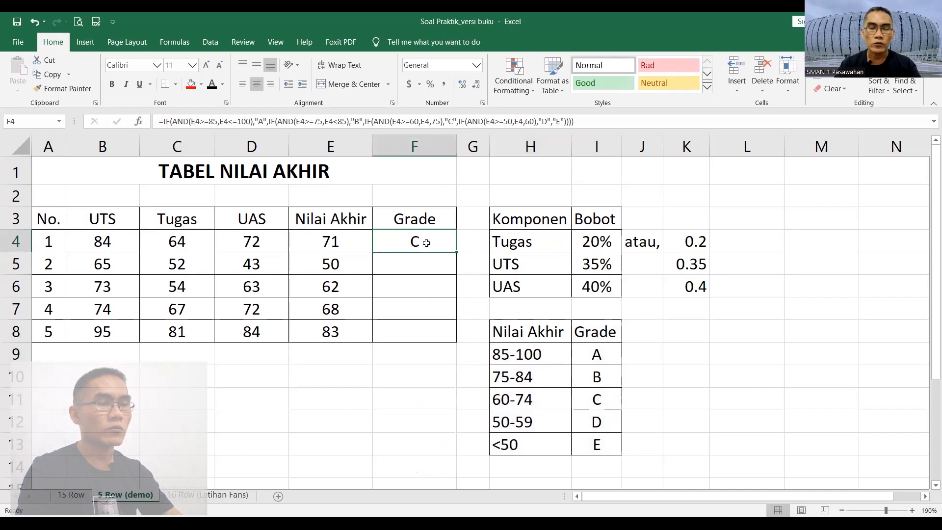
{"action": "left_click_drag", "start_coordinate": [425, 267], "coordinate": [423, 328]}
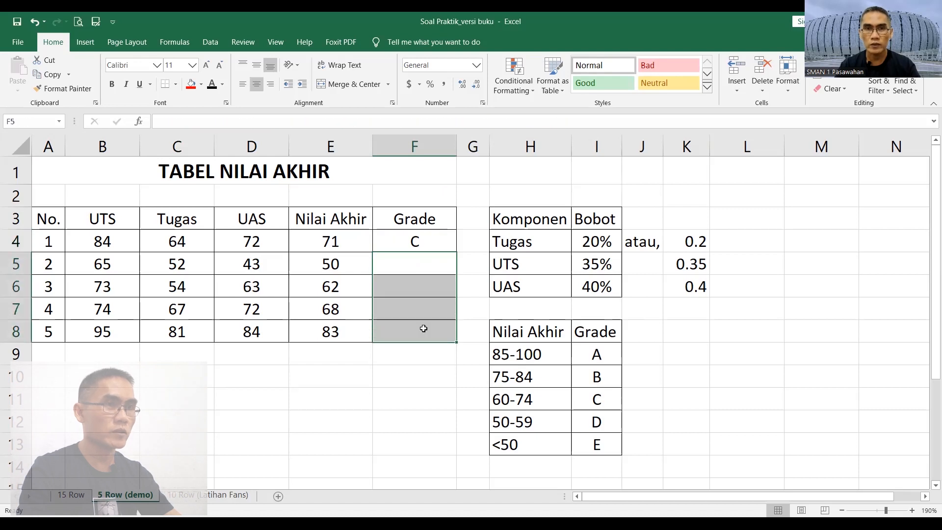
{"action": "left_click_drag", "start_coordinate": [364, 264], "coordinate": [333, 264]}
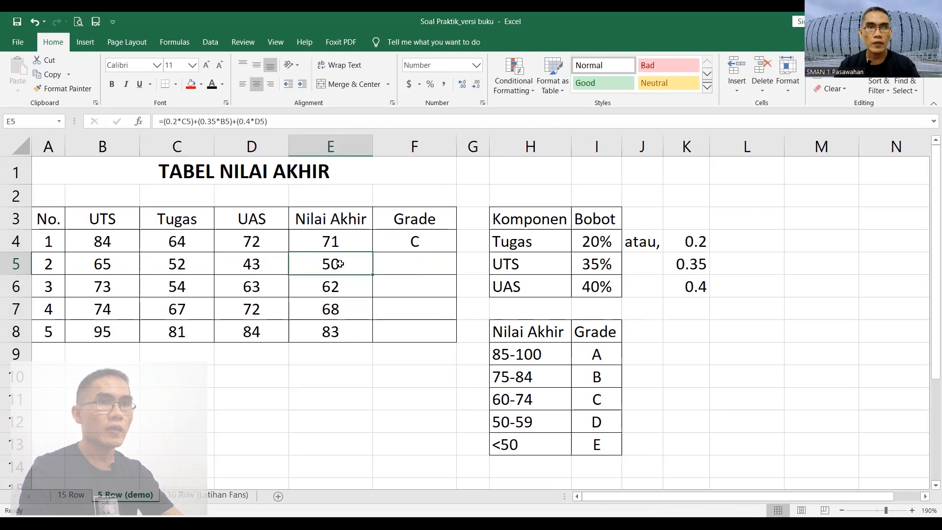
Copy the grade formula from F4 and paste only the formula into F5:F8
{"action": "left_click", "coordinate": [423, 240]}
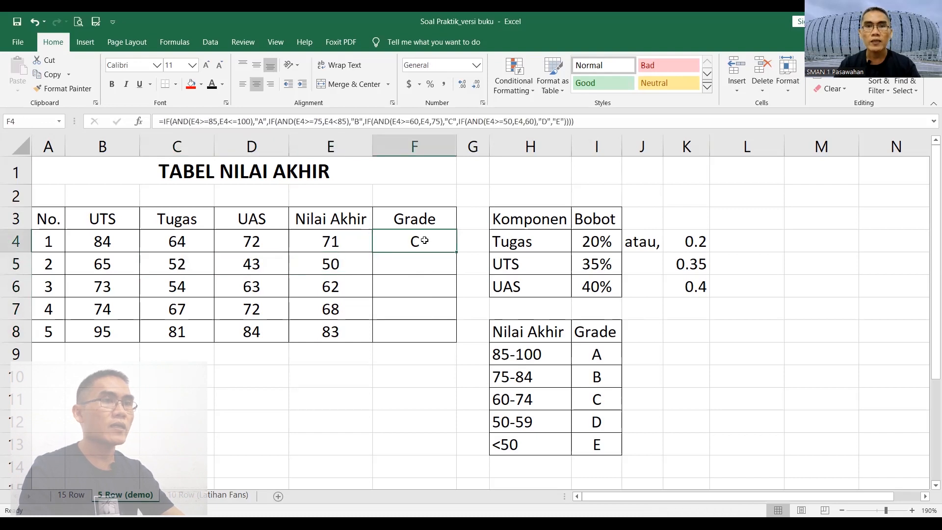
{"action": "right_click", "coordinate": [425, 240]}
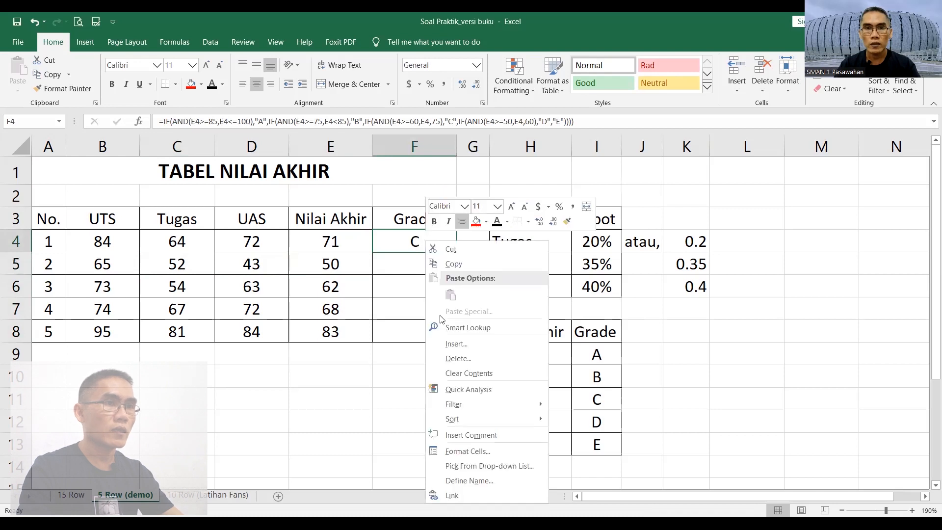
{"action": "left_click", "coordinate": [458, 262]}
{"action": "left_click", "coordinate": [417, 266]}
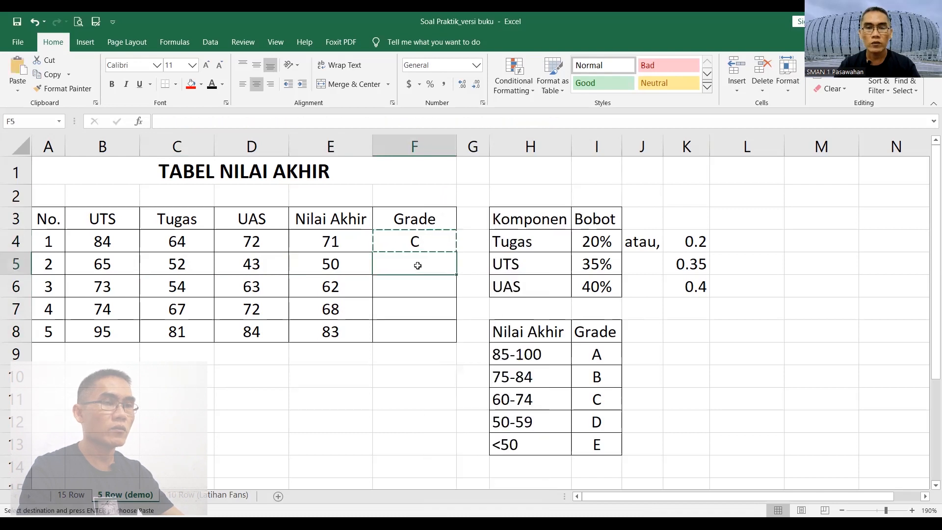
{"action": "left_click_drag", "start_coordinate": [418, 265], "coordinate": [417, 331]}
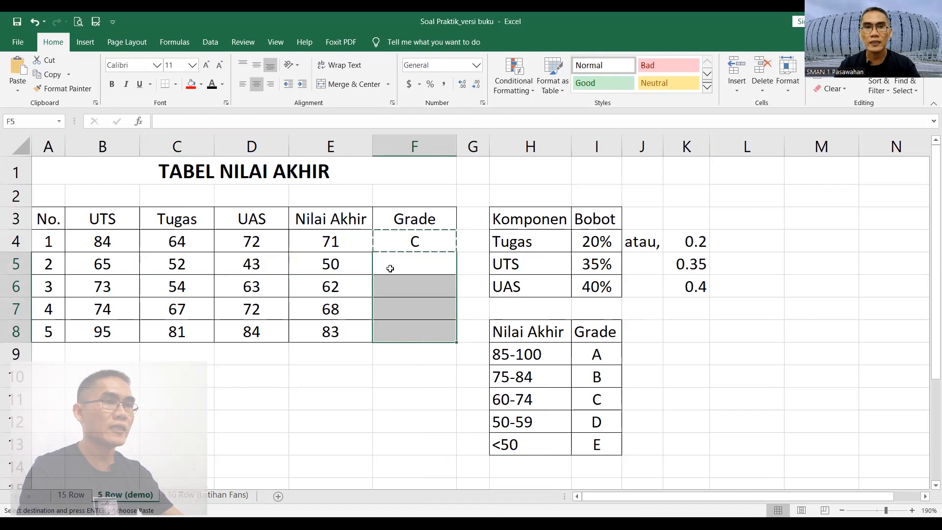
{"action": "right_click", "coordinate": [390, 253]}
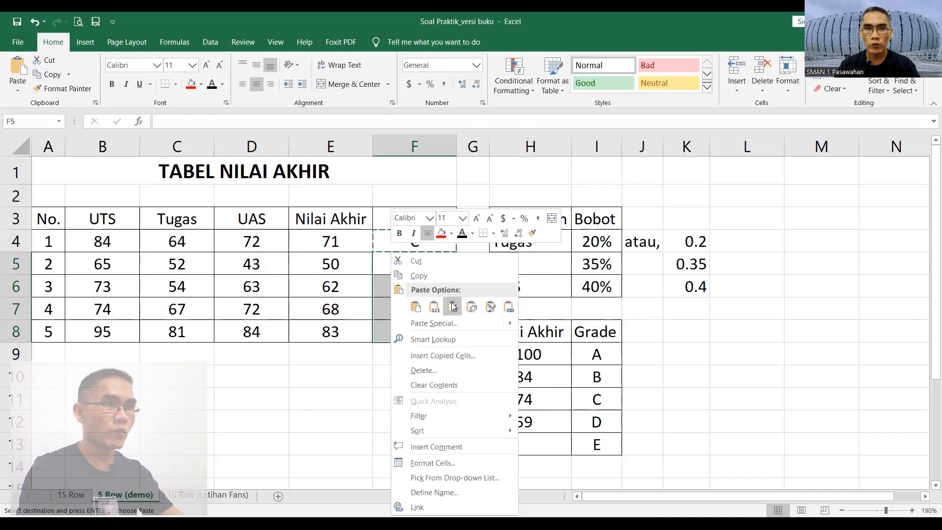
{"action": "left_click", "coordinate": [452, 306]}
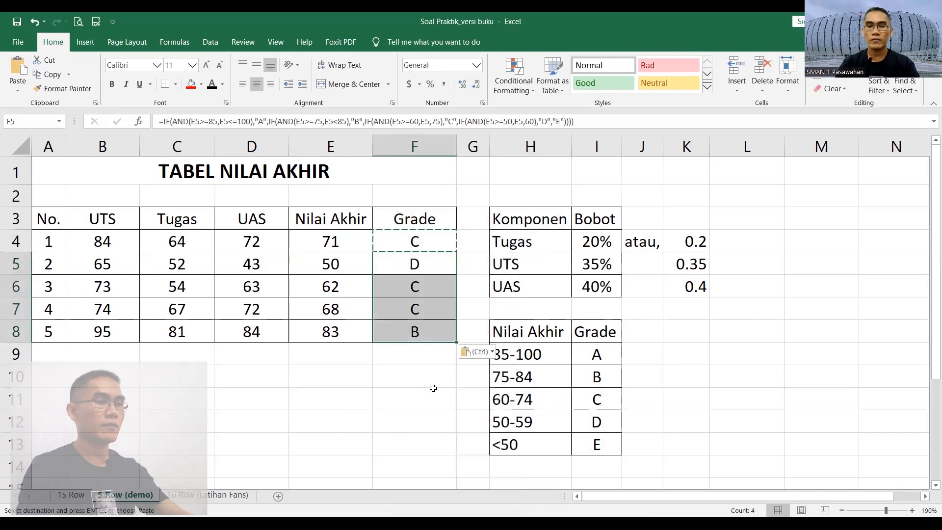
{"action": "key", "text": "Escape"}
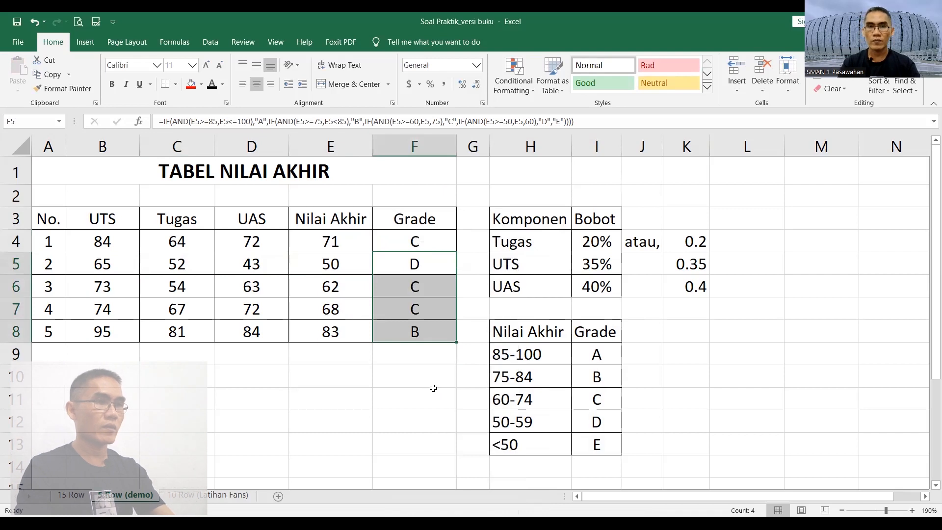
{"action": "left_click", "coordinate": [433, 385]}
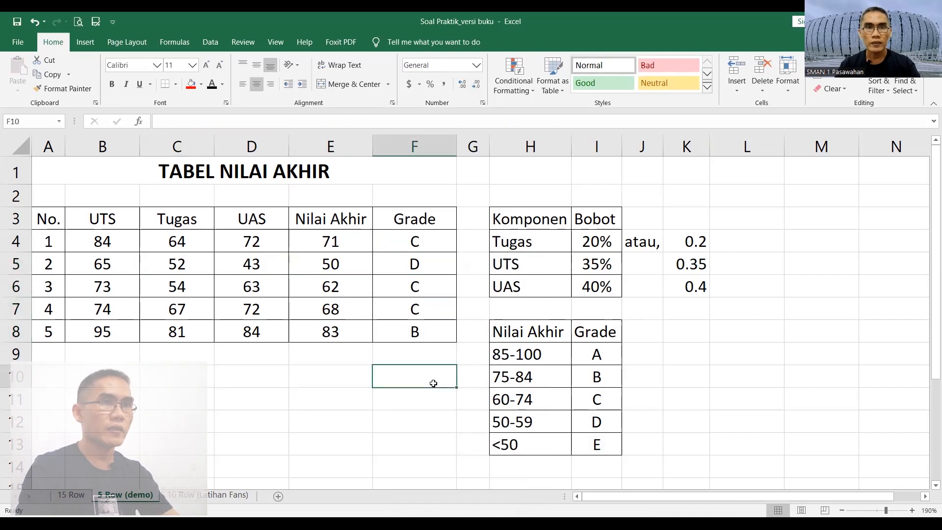
Check the Nilai Akhir and Grade headers, and open the 10 Row (Latihan Fans) practice sheet
{"action": "left_click", "coordinate": [358, 219]}
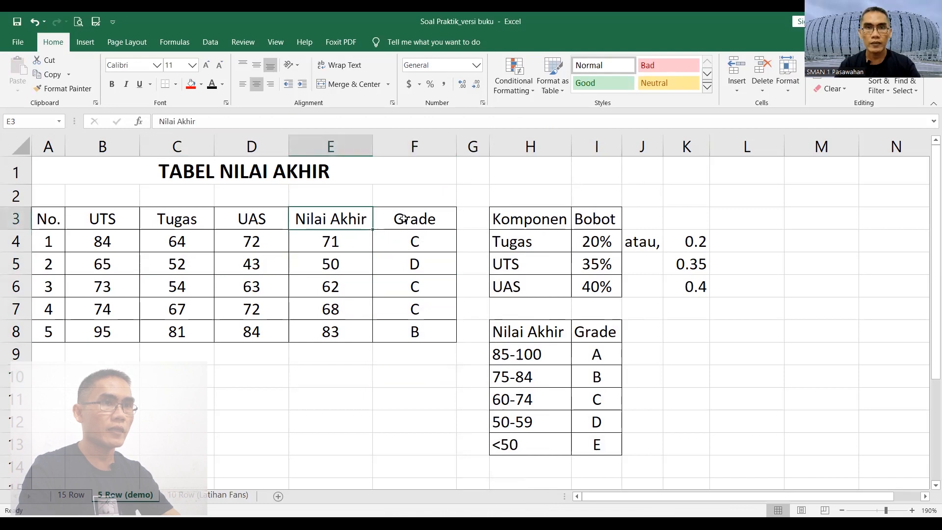
{"action": "left_click", "coordinate": [402, 220]}
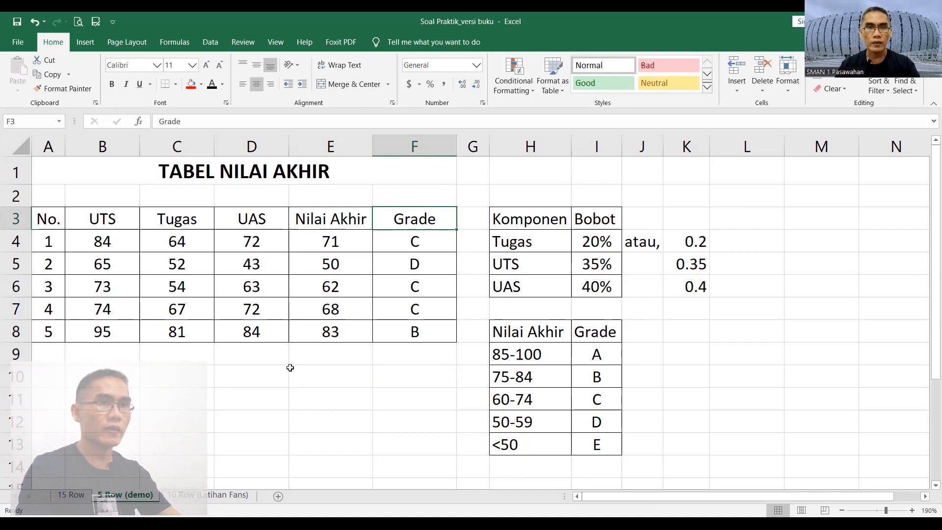
{"action": "left_click", "coordinate": [195, 496]}
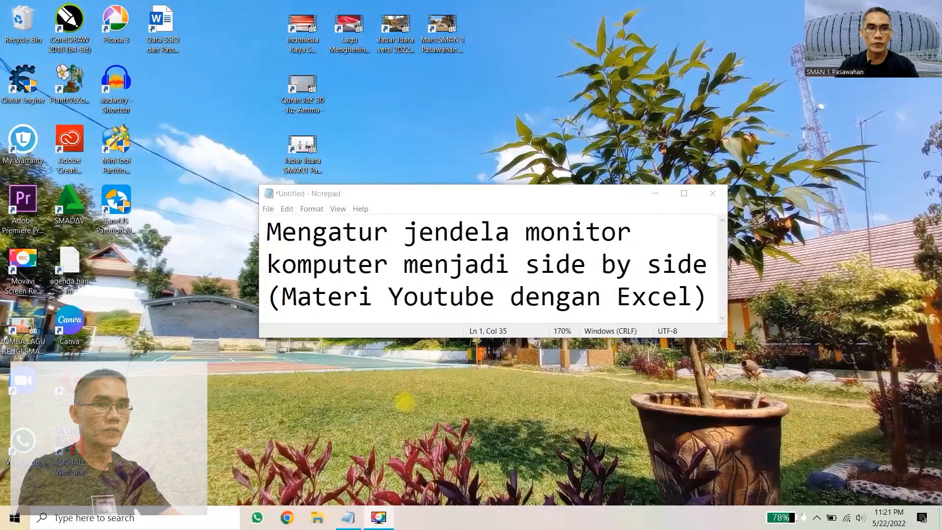
Switch to Google Chrome and open YouTube
{"action": "key", "text": "super"}
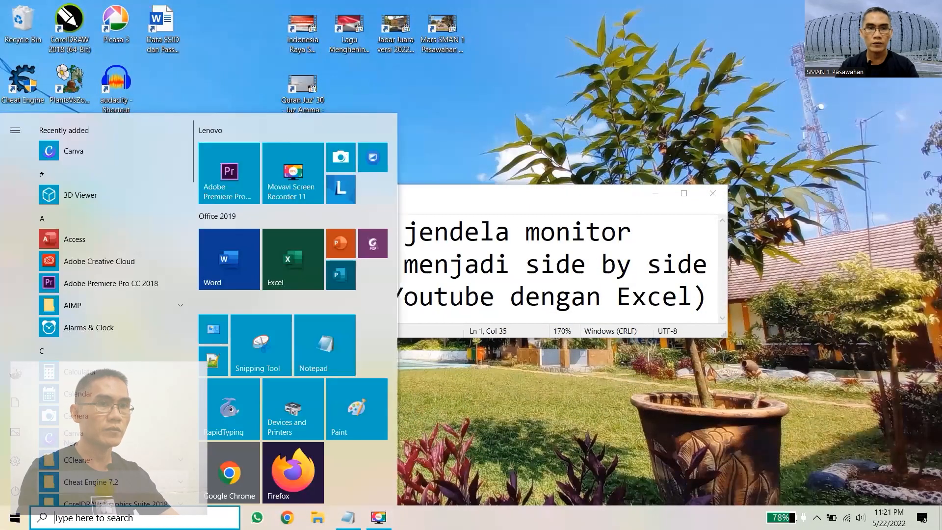
{"action": "left_click", "coordinate": [229, 473]}
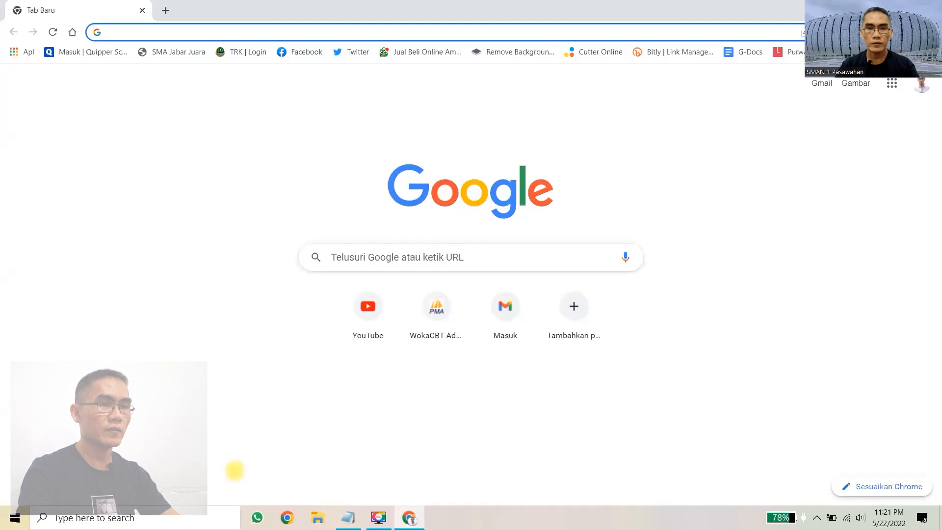
{"action": "left_click", "coordinate": [368, 314]}
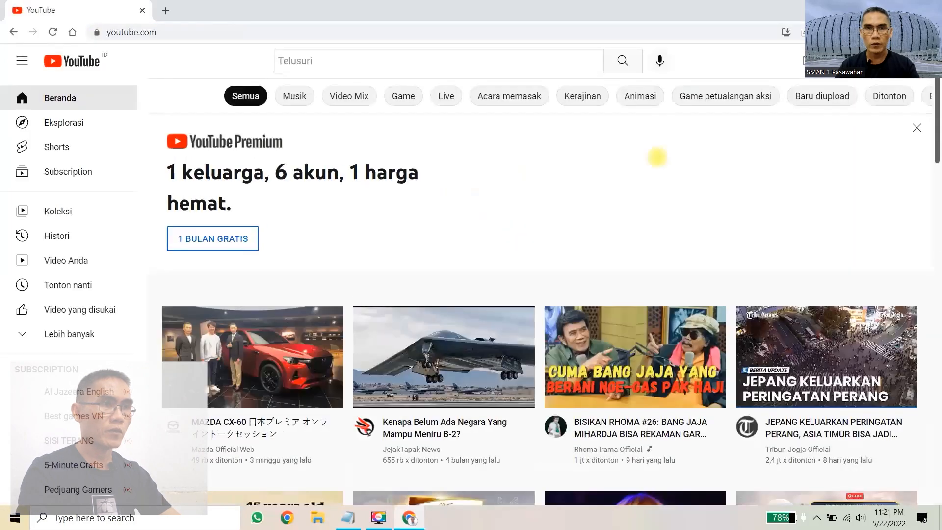
Search YouTube for the tutorial author's channel by name and open its channel page
{"action": "left_click", "coordinate": [512, 61]}
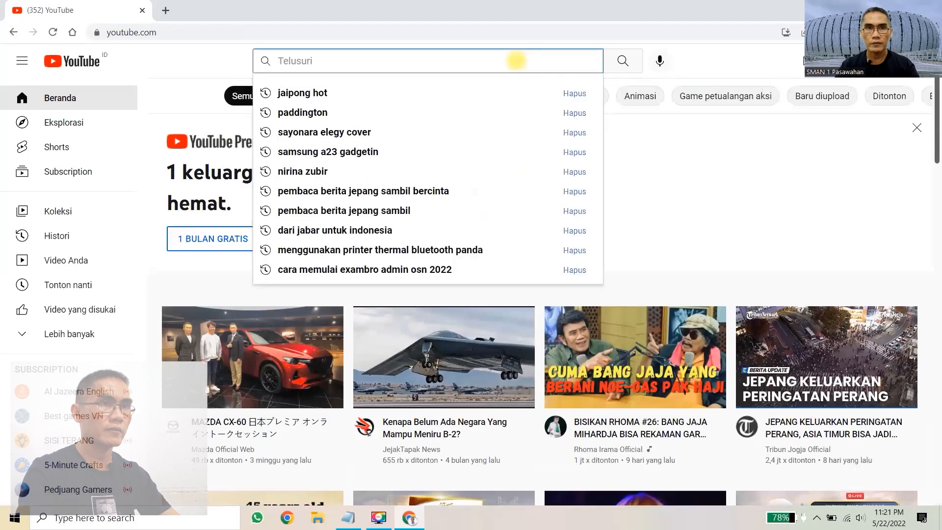
{"action": "type", "text": "Abah"}
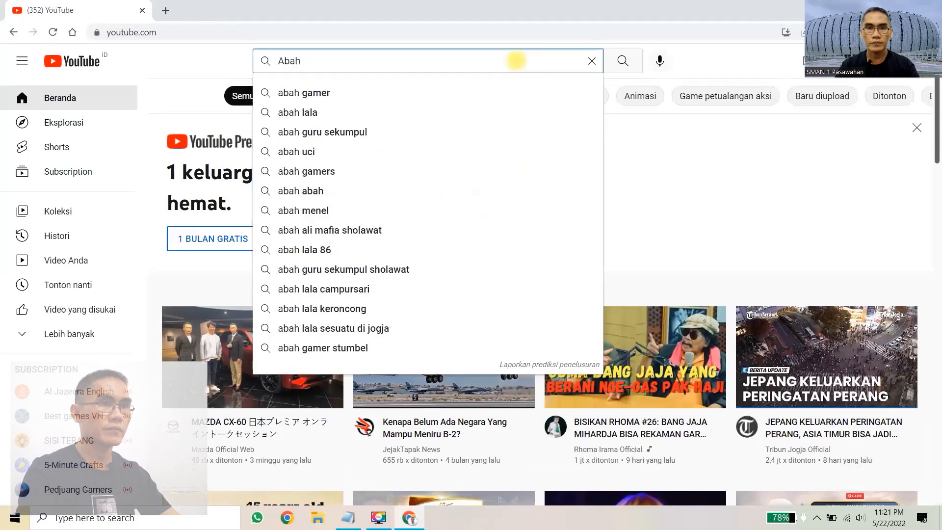
{"action": "type", "text": " Hanhan"}
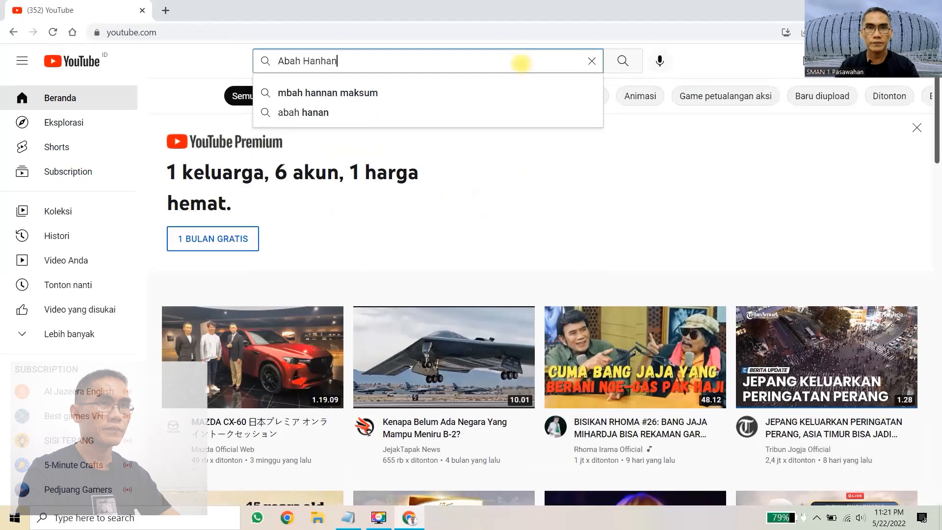
{"action": "left_click", "coordinate": [622, 61]}
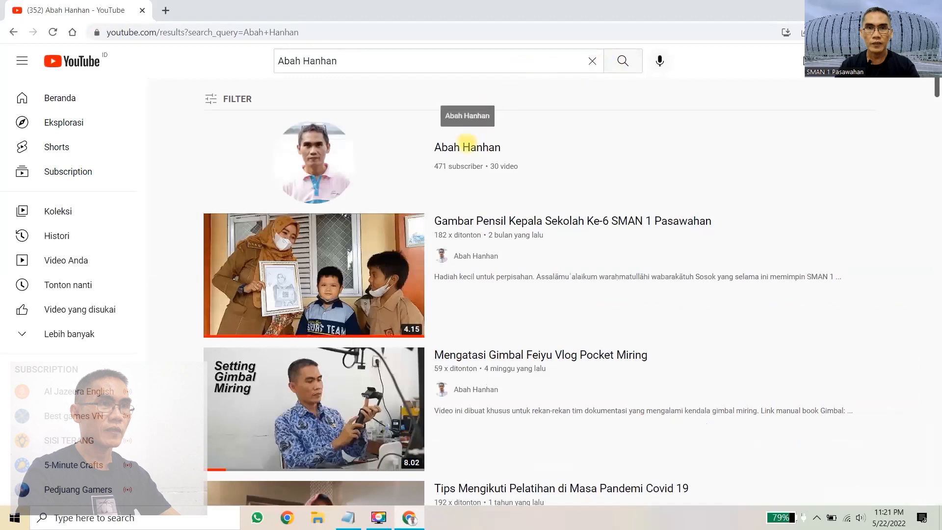
{"action": "left_click", "coordinate": [466, 146]}
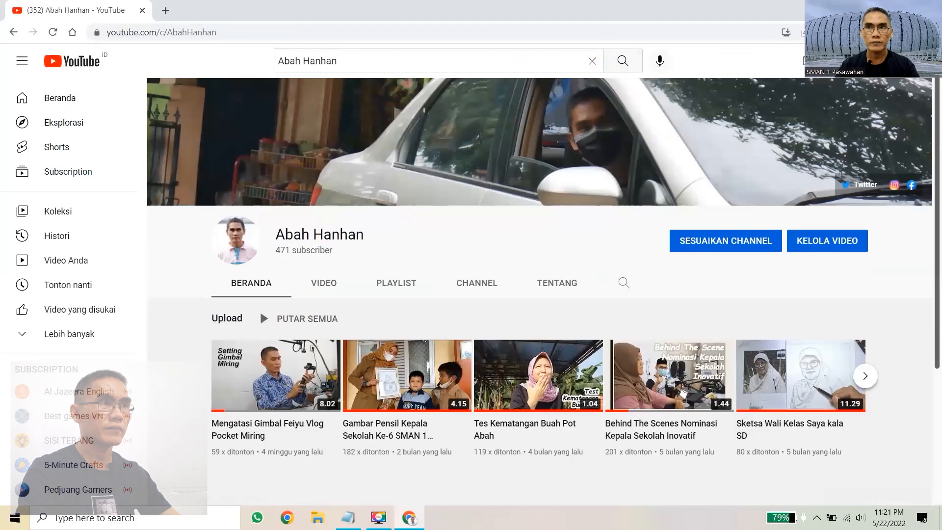
Dock the Chrome window against the left side of the screen and narrow it to somewhat under half the width
{"action": "key", "text": "super+Left"}
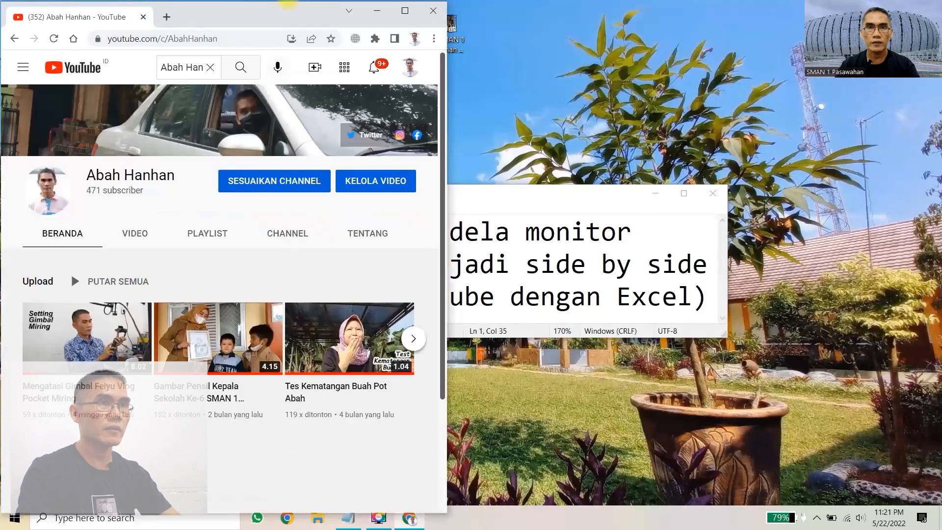
{"action": "key", "text": "super+Right"}
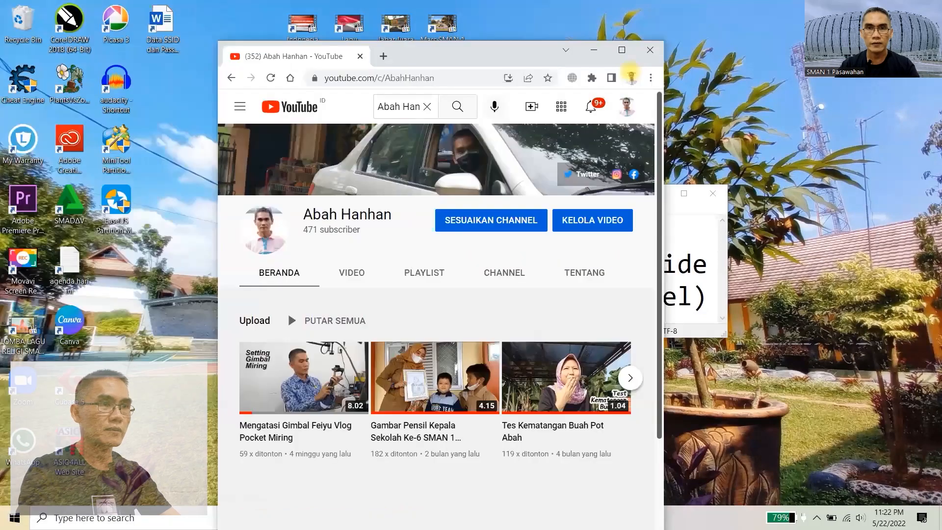
{"action": "mouse_move", "coordinate": [484, 49]}
{"action": "left_mouse_down"}
{"action": "mouse_move", "coordinate": [267, 20]}
{"action": "mouse_move", "coordinate": [269, 2]}
{"action": "left_mouse_up"}
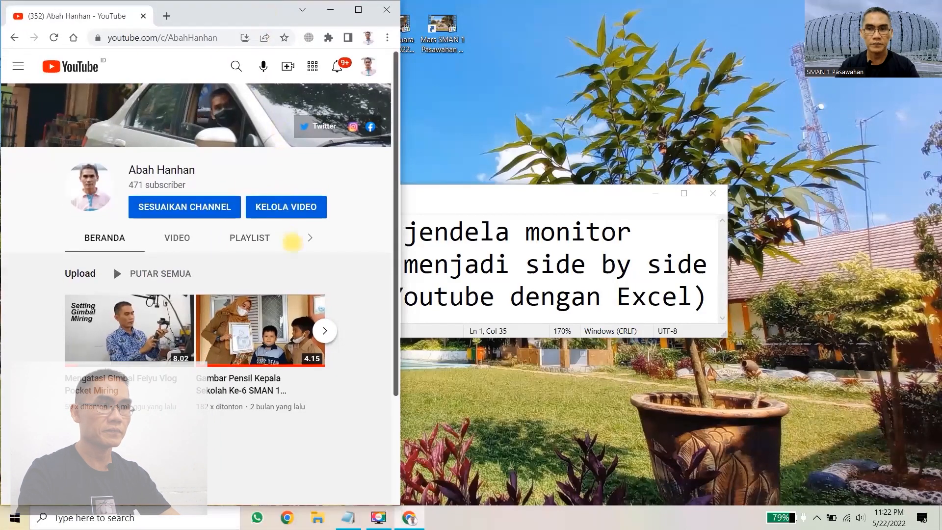
Open the channel's playlists and play all videos in the Works playlist
{"action": "left_click", "coordinate": [310, 238]}
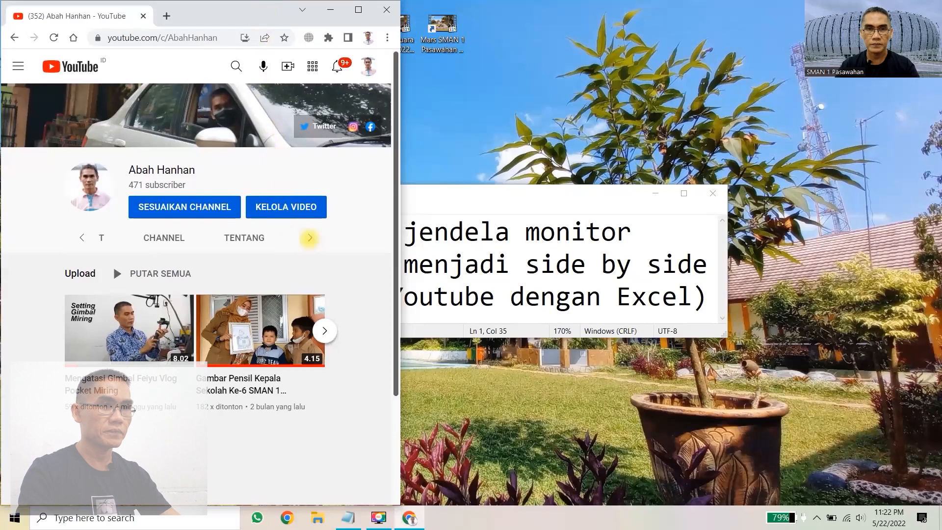
{"action": "left_click", "coordinate": [82, 238]}
{"action": "left_click", "coordinate": [210, 237]}
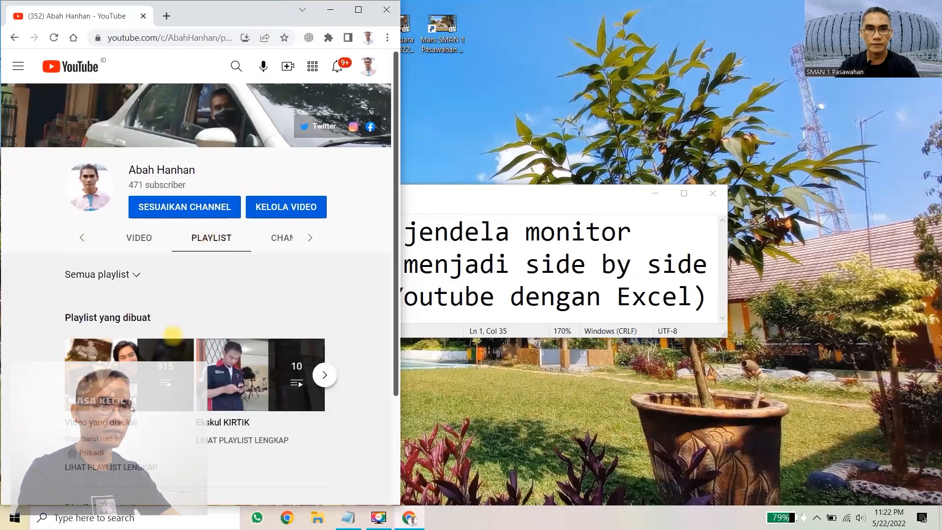
{"action": "left_click", "coordinate": [325, 374]}
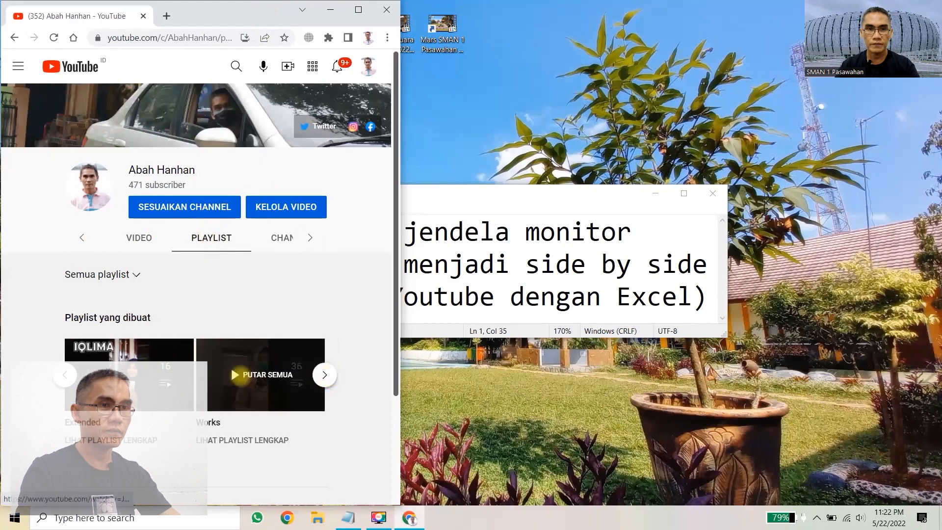
{"action": "left_click", "coordinate": [253, 387]}
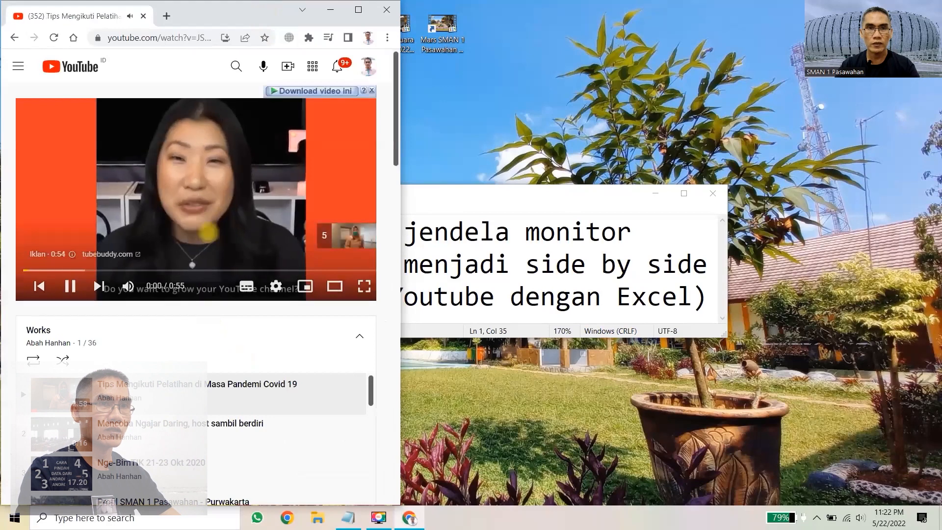
{"action": "scroll", "coordinate": [196, 432], "scroll_direction": "down", "scroll_amount": 4}
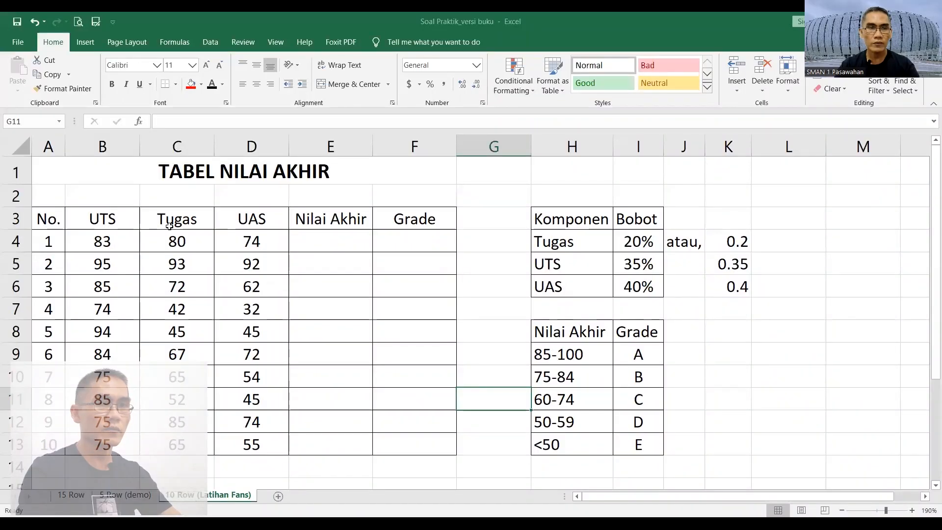
In the Excel practice sheet, review the title, the column headers from No. to Grade and the empty Nilai Akhir and Grade columns
{"action": "left_click", "coordinate": [45, 172]}
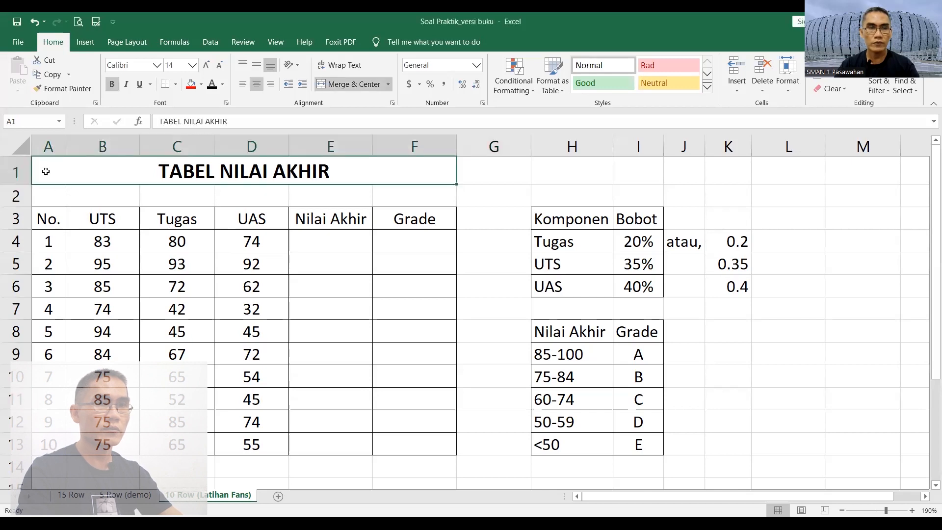
{"action": "left_click", "coordinate": [42, 219]}
{"action": "left_click", "coordinate": [103, 218]}
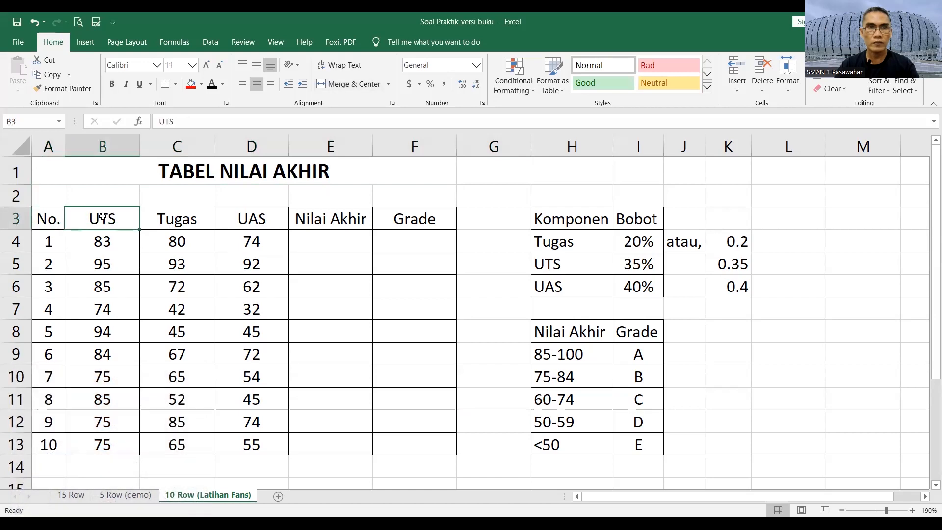
{"action": "left_click", "coordinate": [170, 220]}
{"action": "left_click", "coordinate": [249, 220]}
{"action": "left_click", "coordinate": [339, 219]}
{"action": "left_click", "coordinate": [384, 221]}
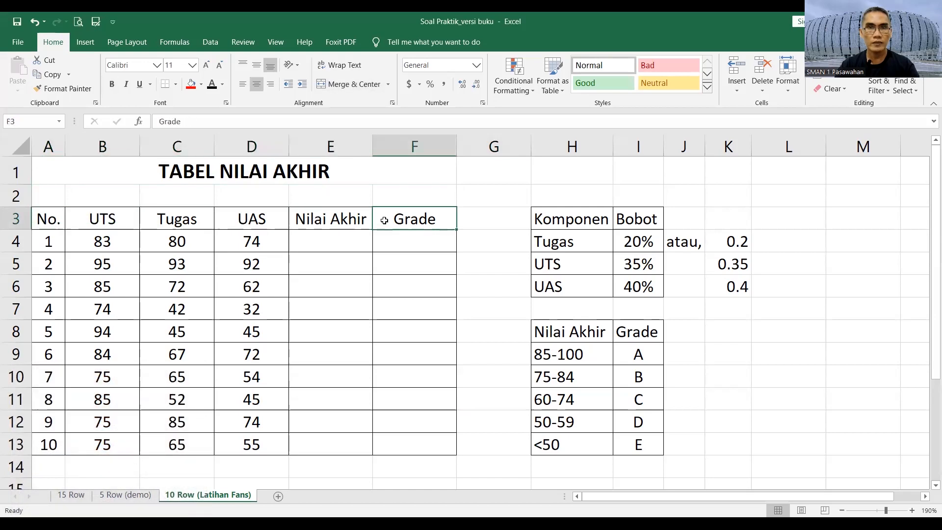
{"action": "left_click", "coordinate": [421, 147]}
{"action": "left_click", "coordinate": [351, 345]}
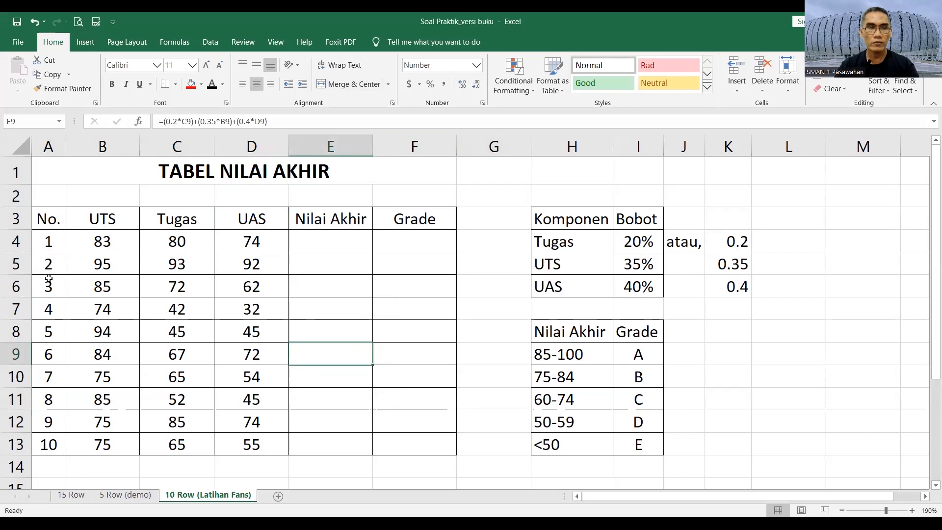
Clear the row numbers in A6:A13 and refill them by extending the 1, 2 series from A4:A5 down to A13
{"action": "left_click_drag", "start_coordinate": [47, 287], "coordinate": [41, 441]}
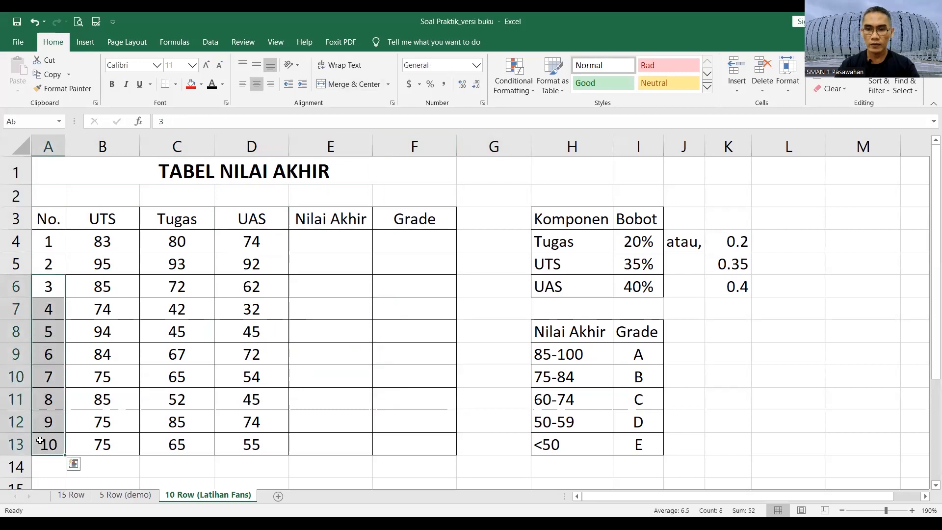
{"action": "key", "text": "Delete"}
{"action": "left_click_drag", "start_coordinate": [49, 244], "coordinate": [47, 262]}
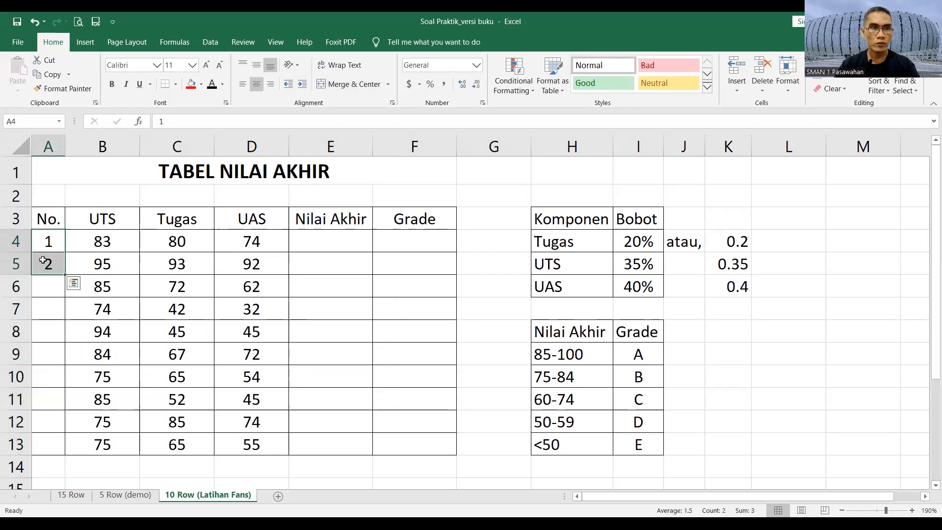
{"action": "left_click", "coordinate": [41, 291]}
{"action": "left_click_drag", "start_coordinate": [48, 244], "coordinate": [63, 277]}
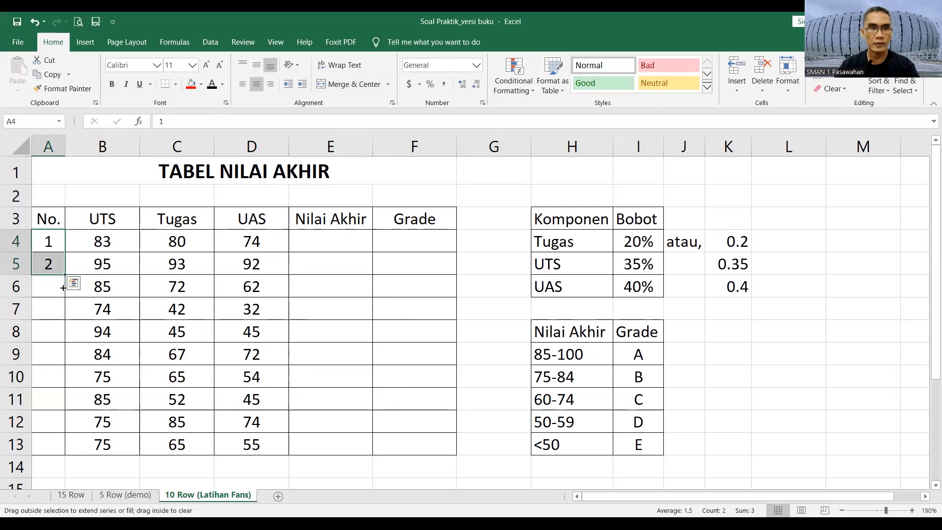
{"action": "left_click_drag", "start_coordinate": [223, 428], "coordinate": [305, 439]}
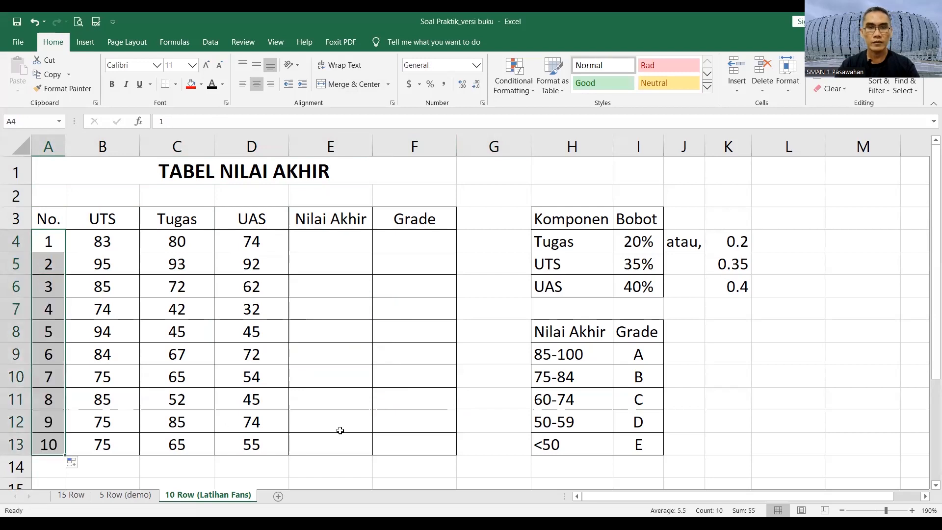
{"action": "left_click", "coordinate": [467, 477]}
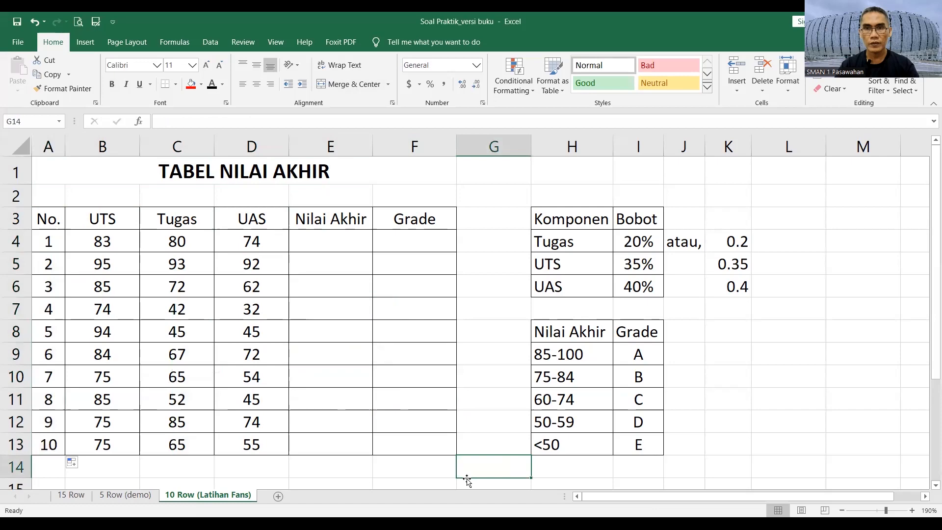